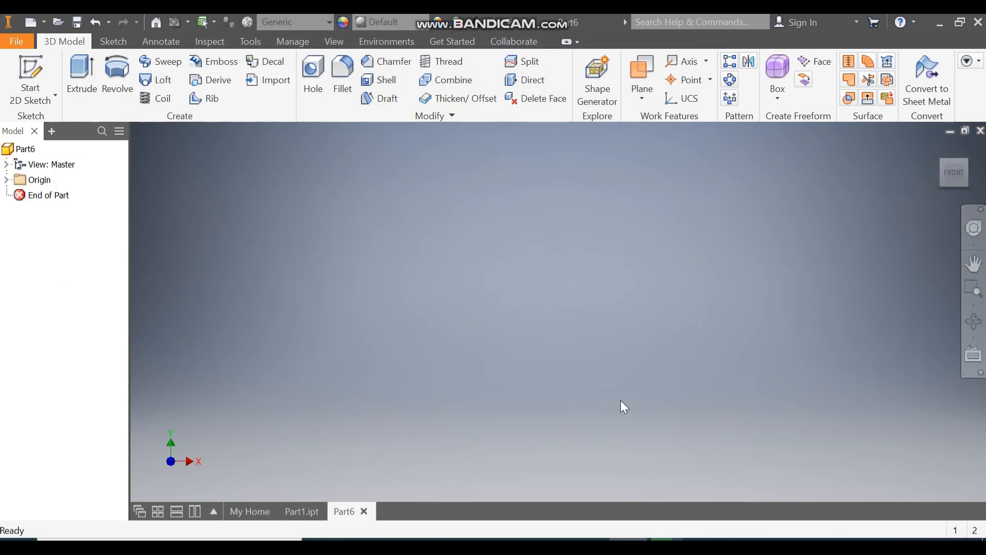
# Start a sketch on the XY plane and draw a 70 mm diameter circle centred on the origin
pyautogui.click(40, 72)
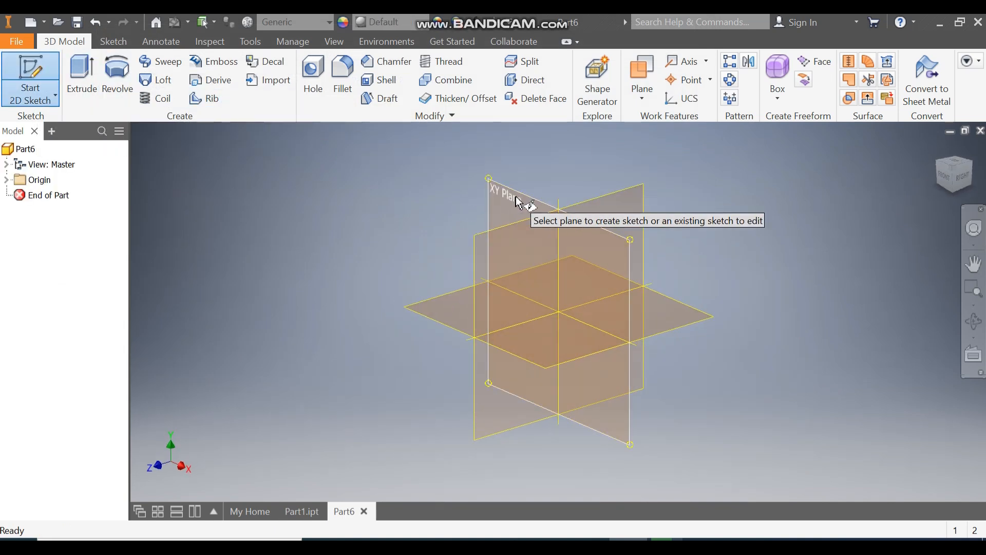
pyautogui.click(517, 198)
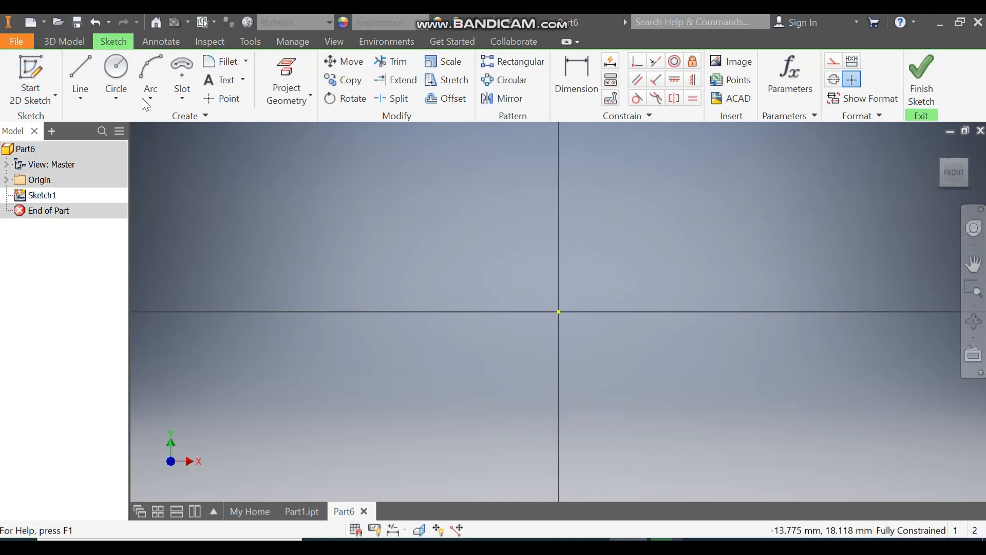
pyautogui.click(114, 72)
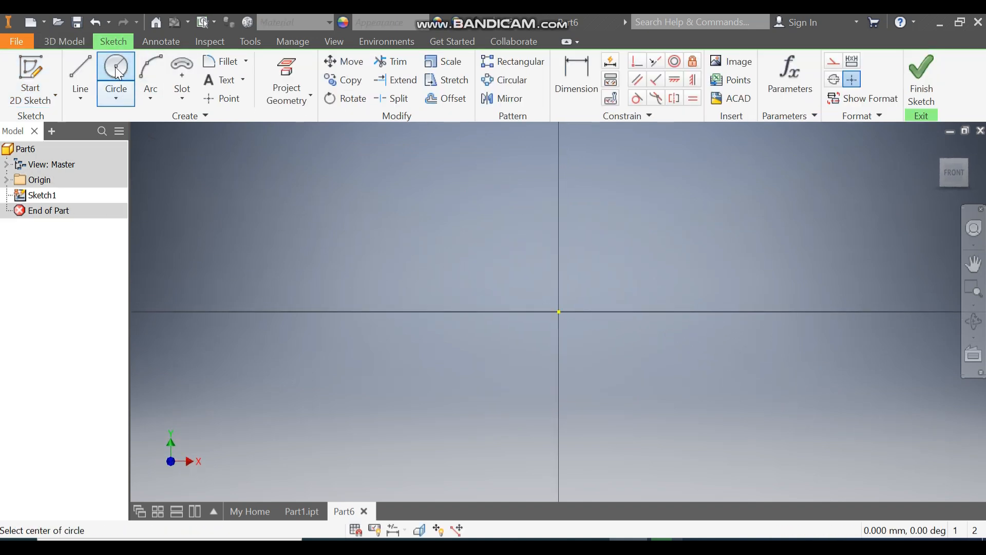
pyautogui.click(560, 311)
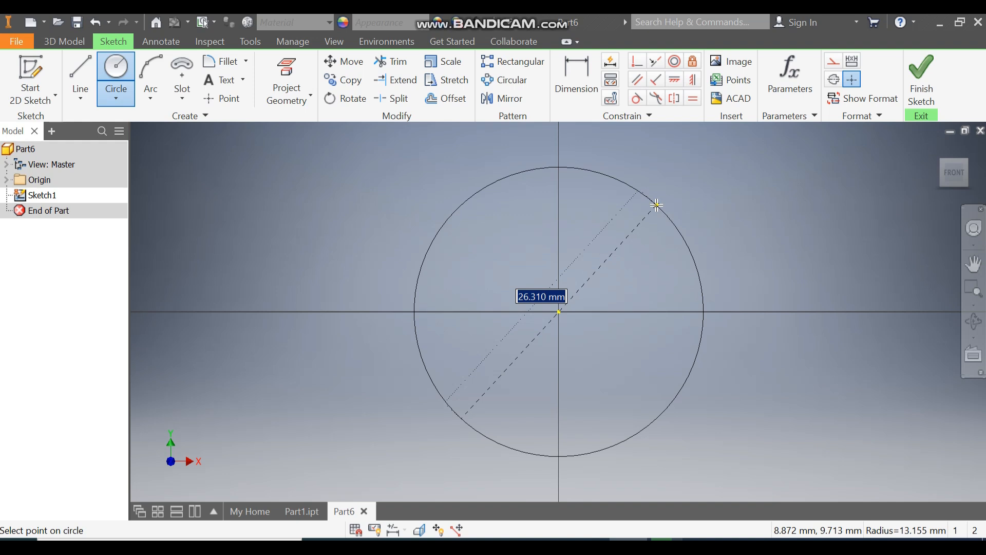
pyautogui.write('7')
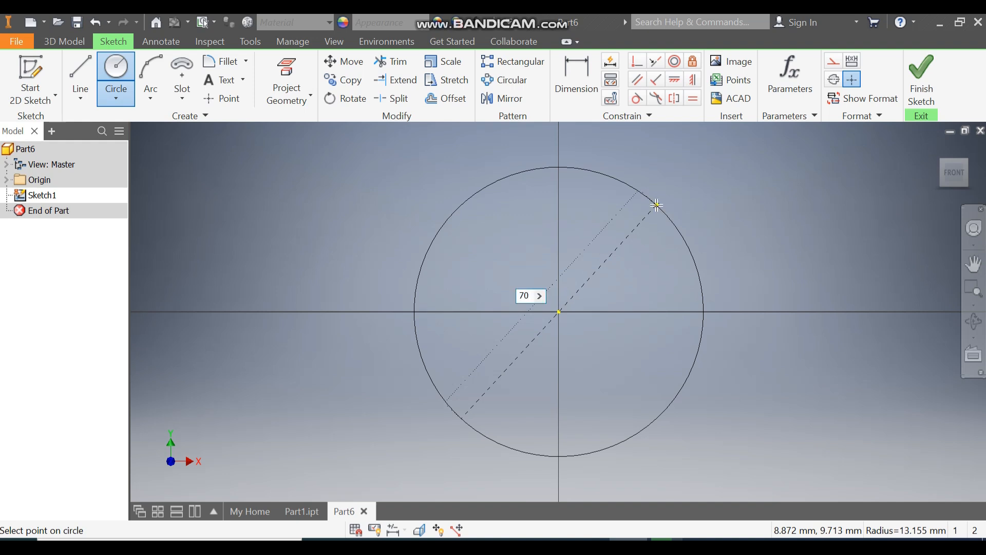
pyautogui.write('0')
pyautogui.press('Return')
# Draw a 40 mm diameter circle on the horizontal axis, to the right of the 70 mm circle
pyautogui.scroll(-3, 441, 282)
pyautogui.moveTo(441, 282); pyautogui.dragTo(293, 324, button='middle')
pyautogui.scroll(-1, 294, 324)
pyautogui.click(782, 326)
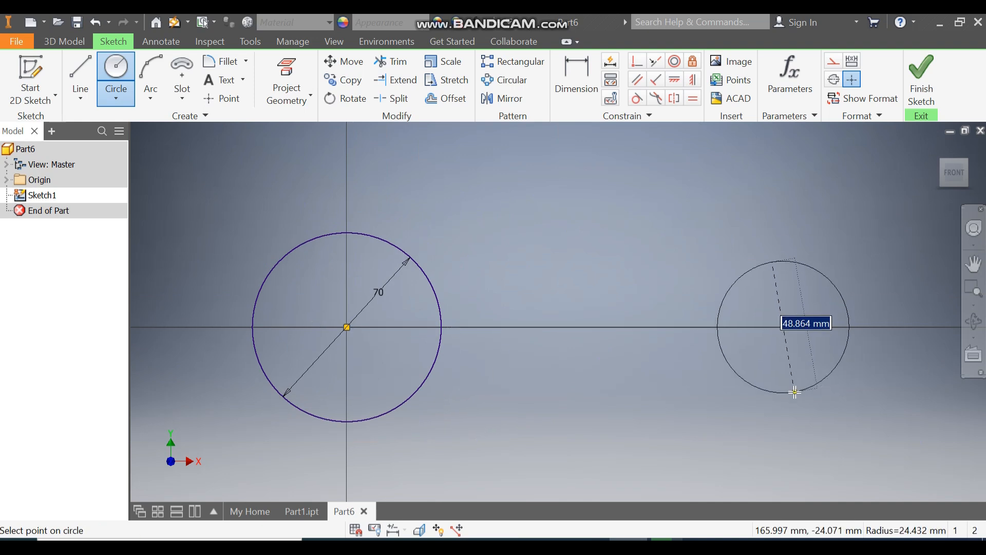
pyautogui.write('4')
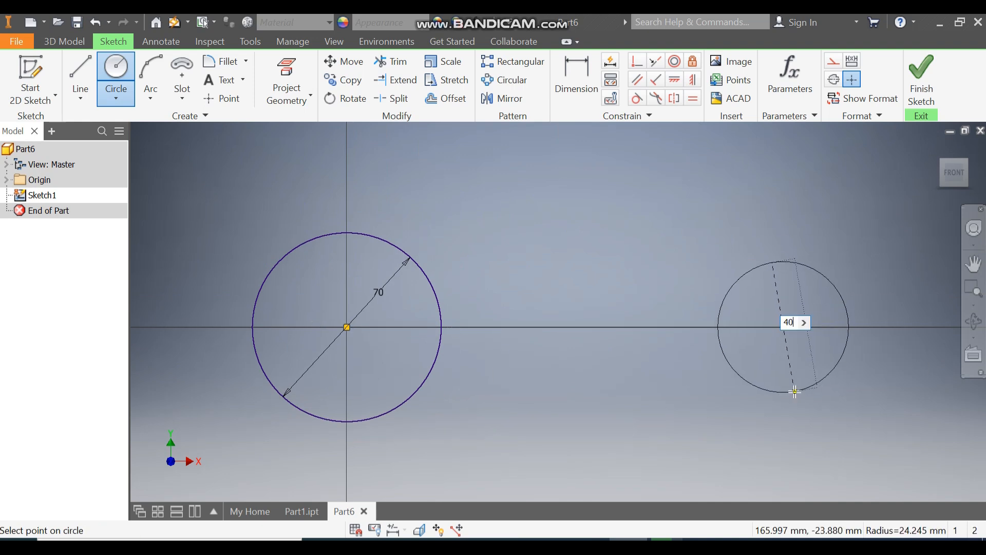
pyautogui.write('0')
pyautogui.press('Return')
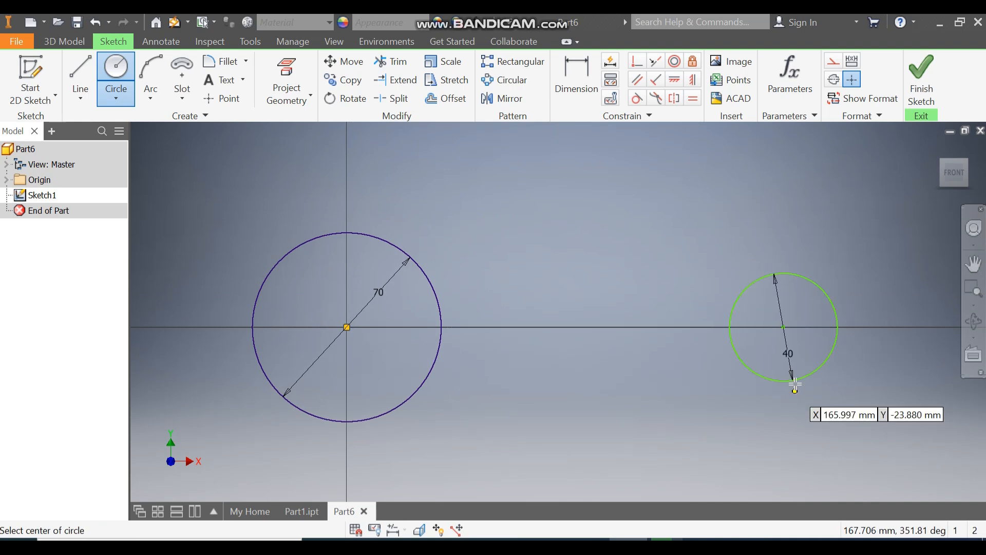
# Dimension the horizontal distance between the two circles' centres as 90 mm
pyautogui.click(581, 69)
pyautogui.click(749, 291)
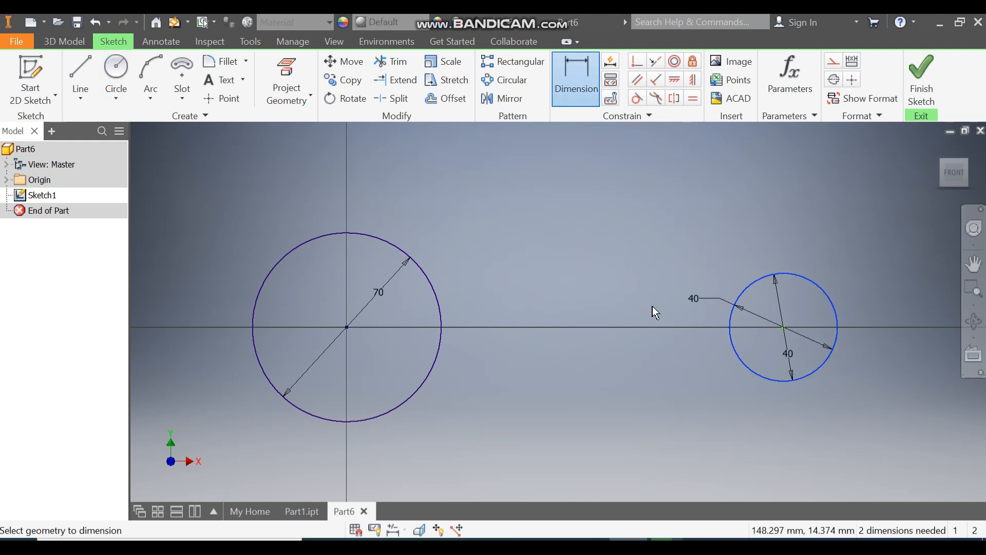
pyautogui.click(450, 291)
pyautogui.click(571, 180)
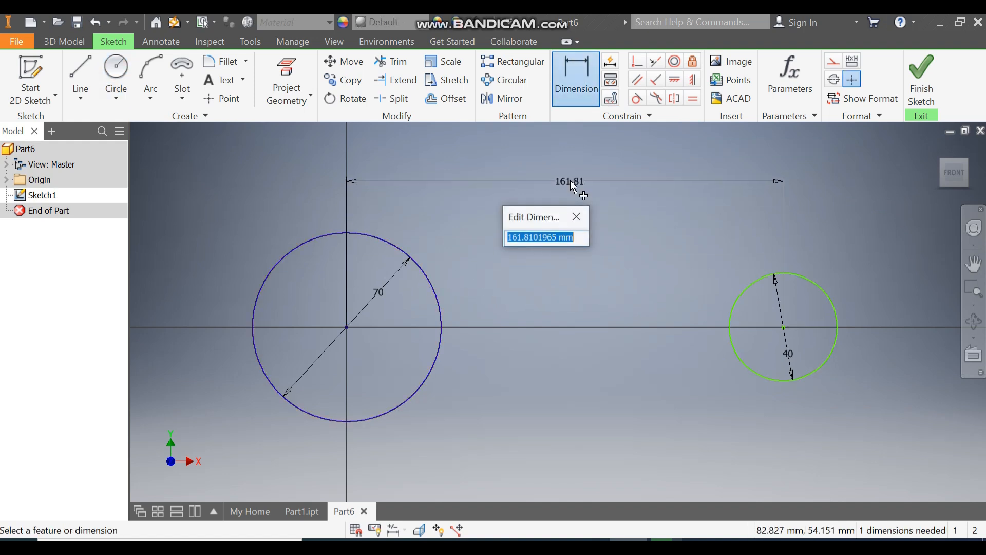
pyautogui.write('90')
pyautogui.press('Return')
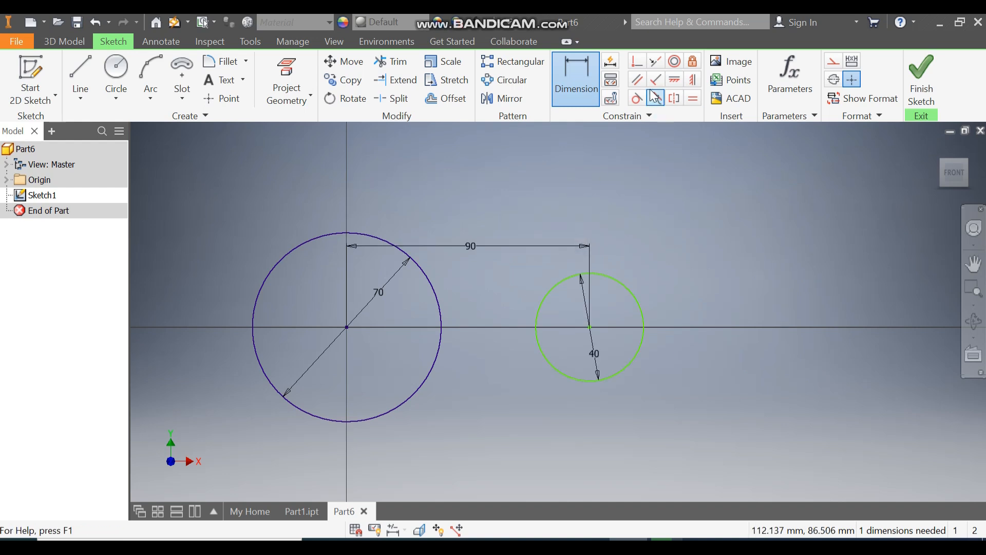
# Apply a horizontal constraint between the two circle centres and finish the sketch
pyautogui.click(673, 81)
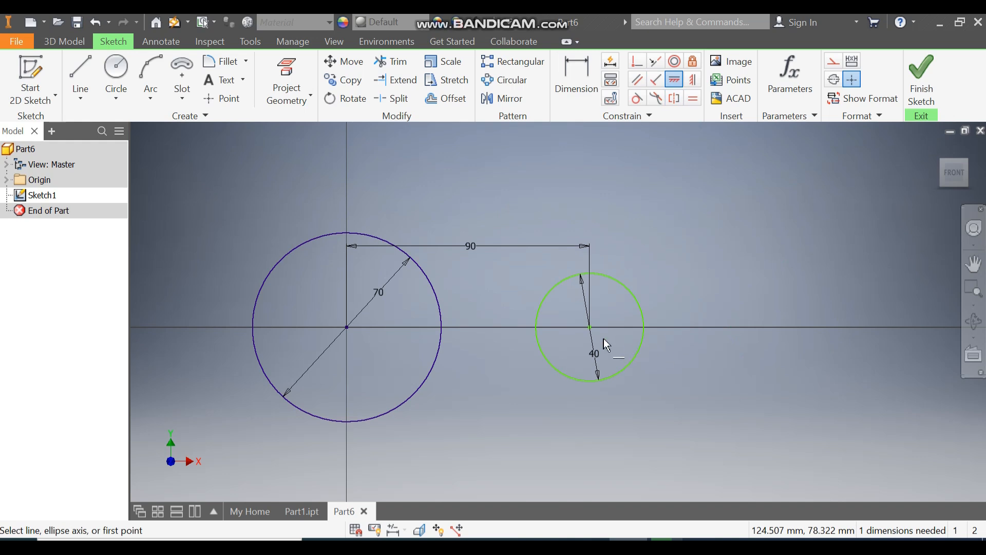
pyautogui.click(590, 327)
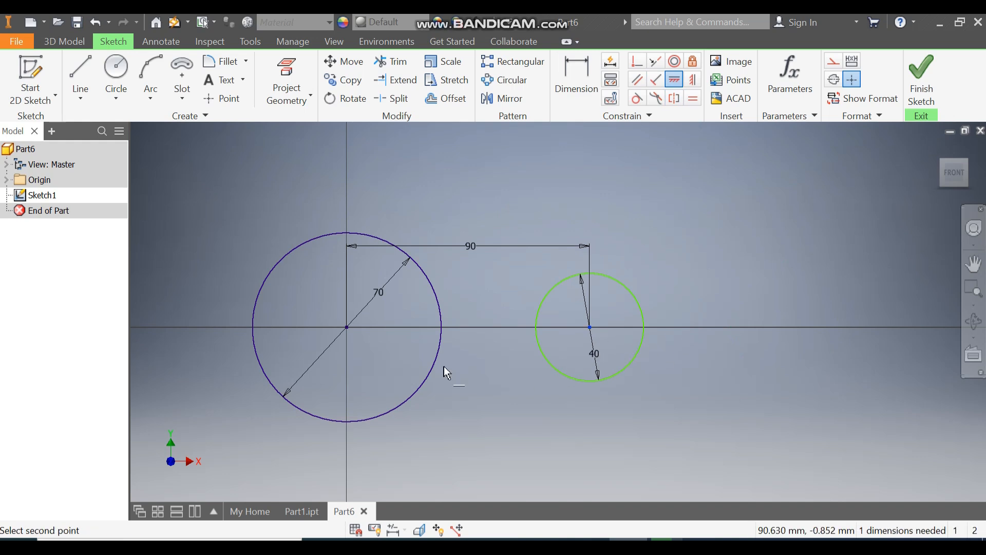
pyautogui.click(347, 327)
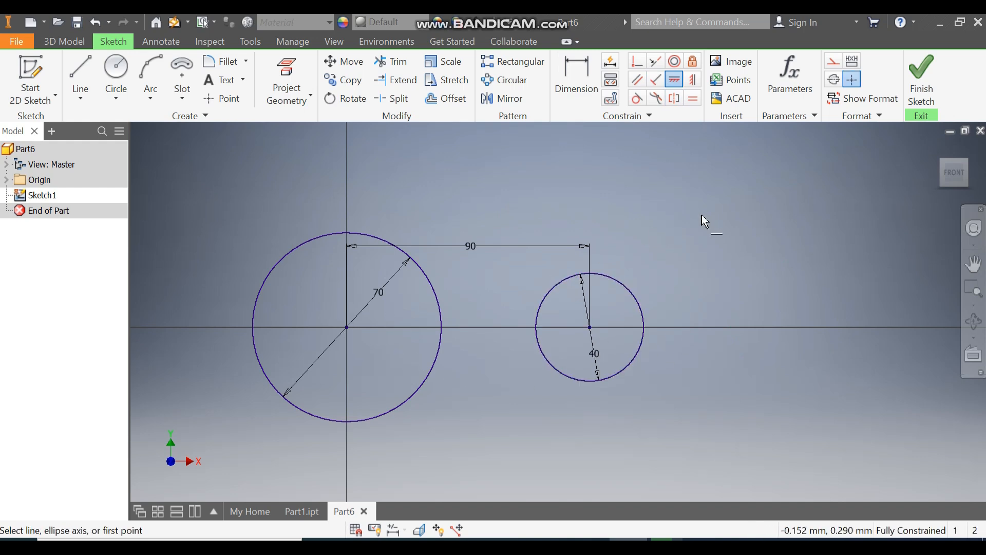
pyautogui.click(916, 79)
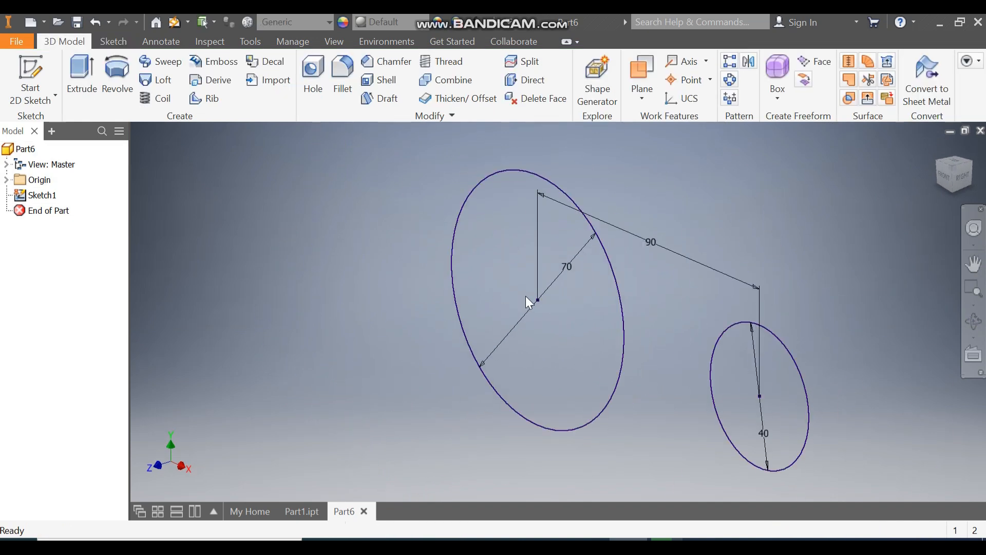
# Extrude both circles symmetrically about the sketch plane by a total distance of 100 mm
pyautogui.click(82, 72)
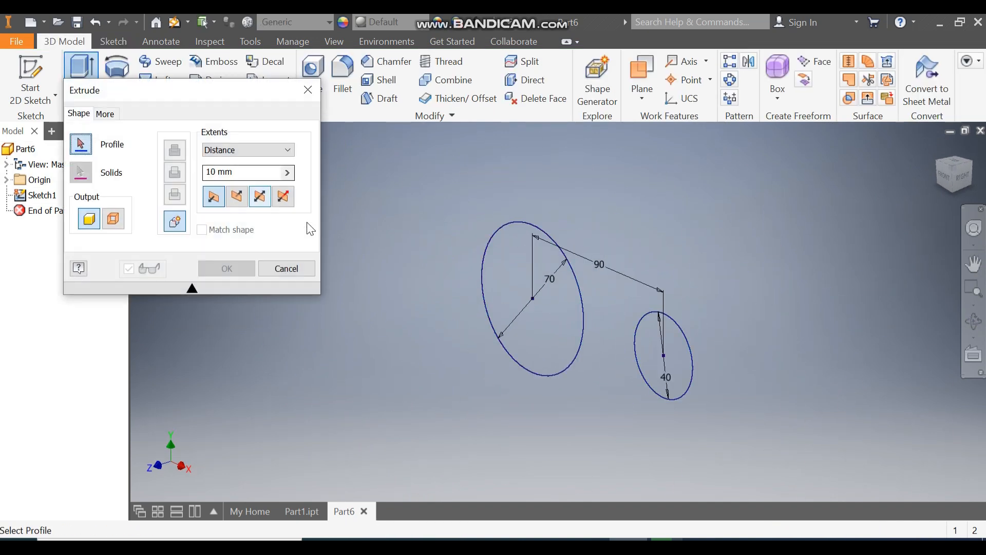
pyautogui.click(545, 282)
pyautogui.click(641, 339)
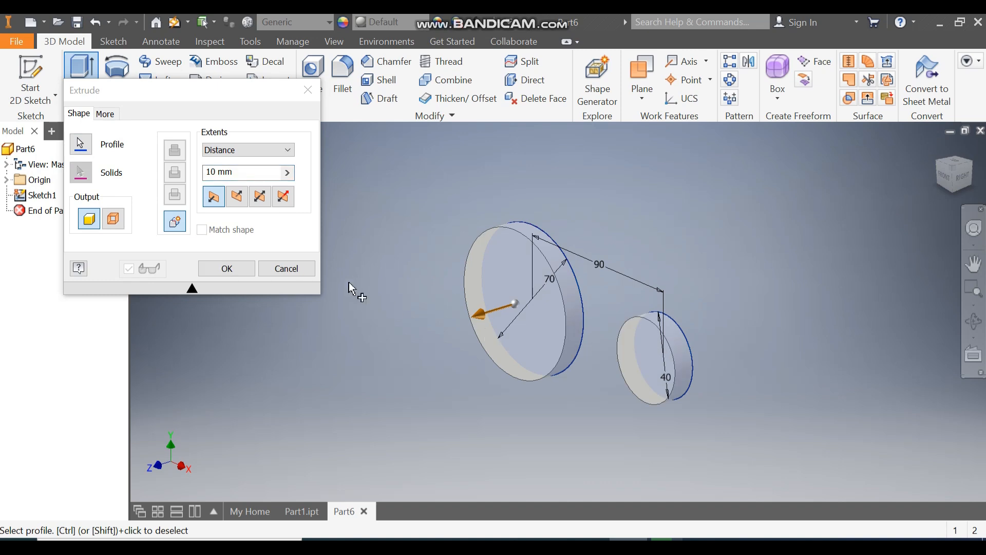
pyautogui.click(261, 199)
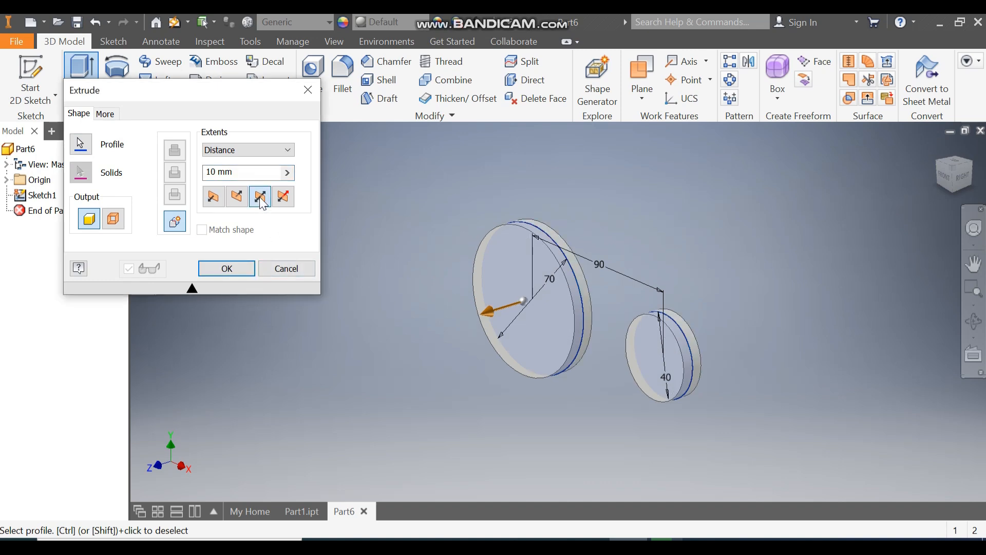
pyautogui.click(242, 171)
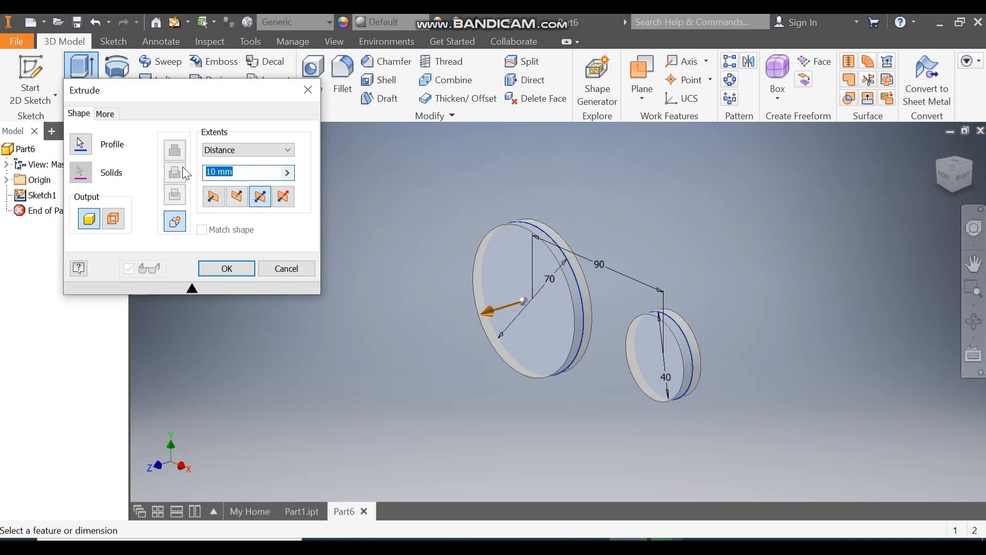
pyautogui.write('100')
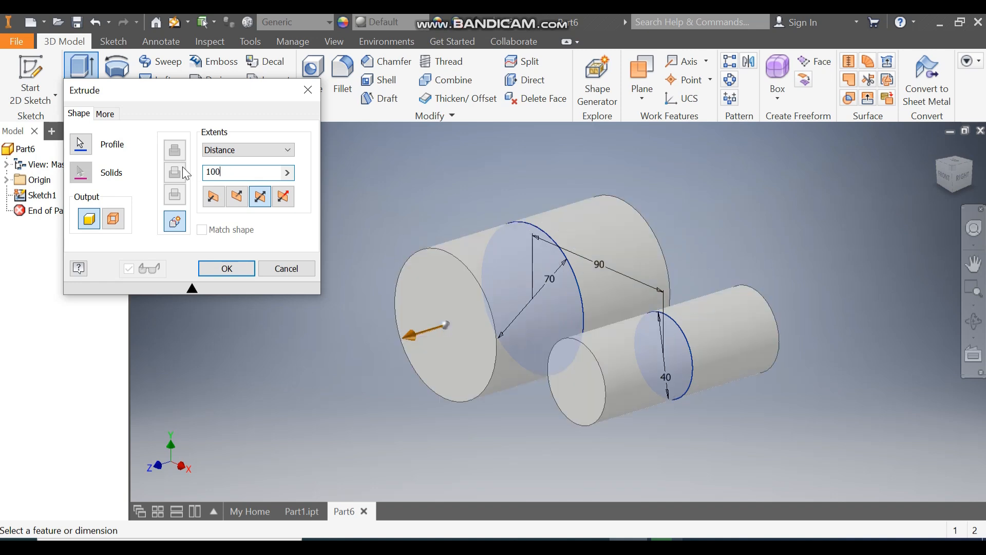
pyautogui.click(236, 271)
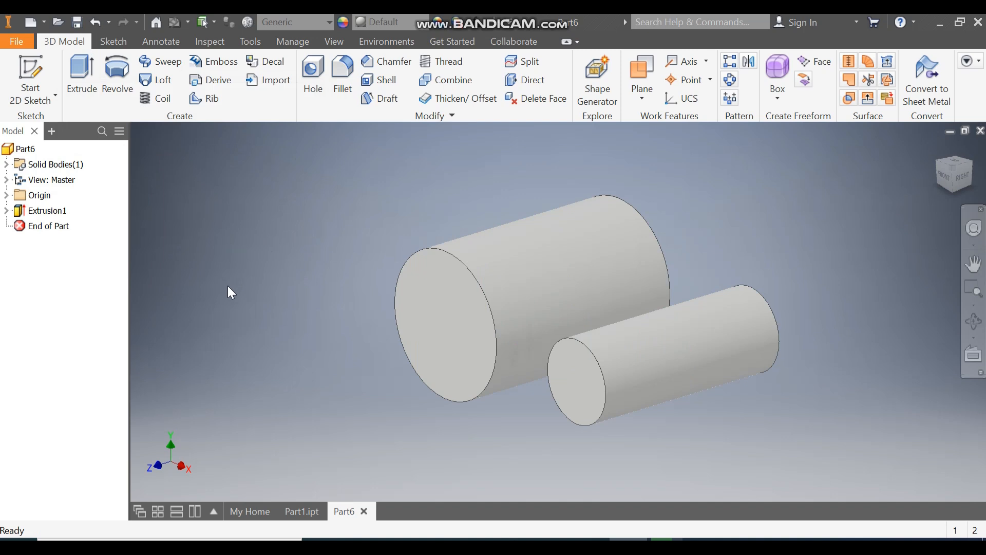
# Create a work plane offset -10 mm from the front face of the larger cylinder
pyautogui.click(644, 102)
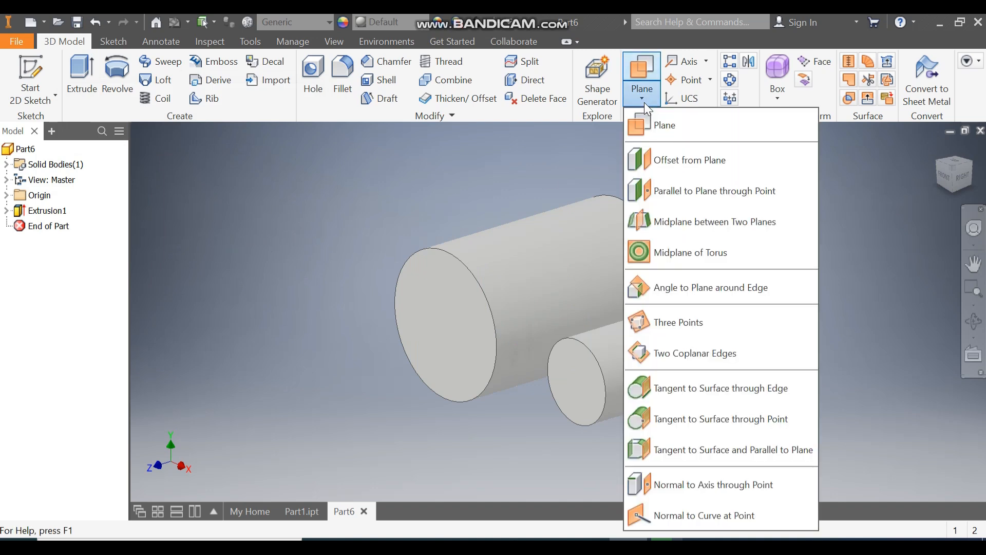
pyautogui.click(683, 159)
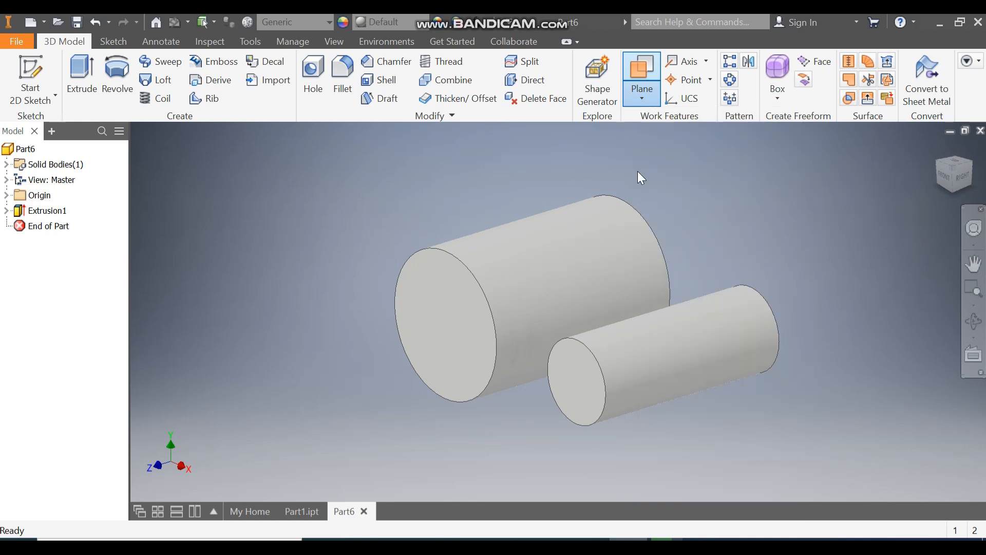
pyautogui.click(464, 294)
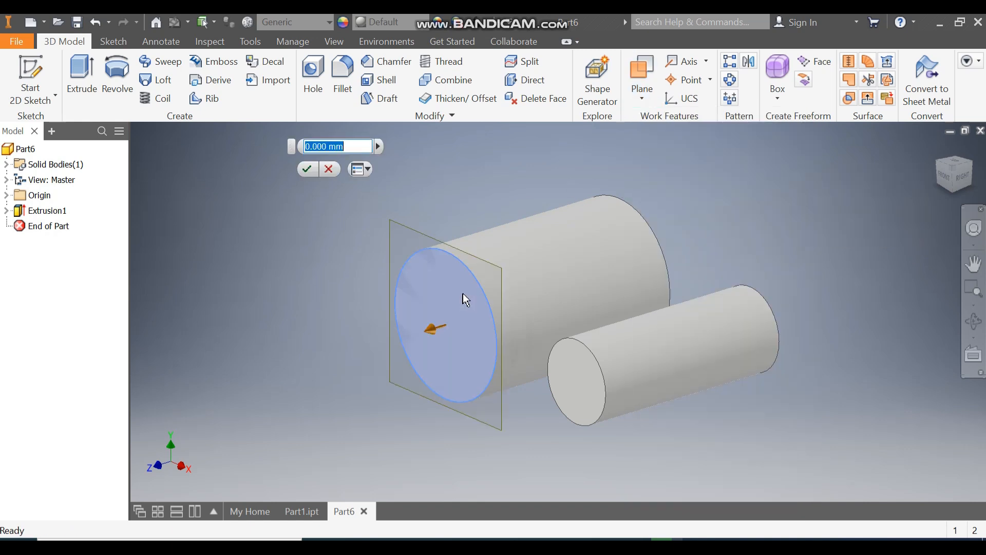
pyautogui.write('-10')
pyautogui.click(307, 173)
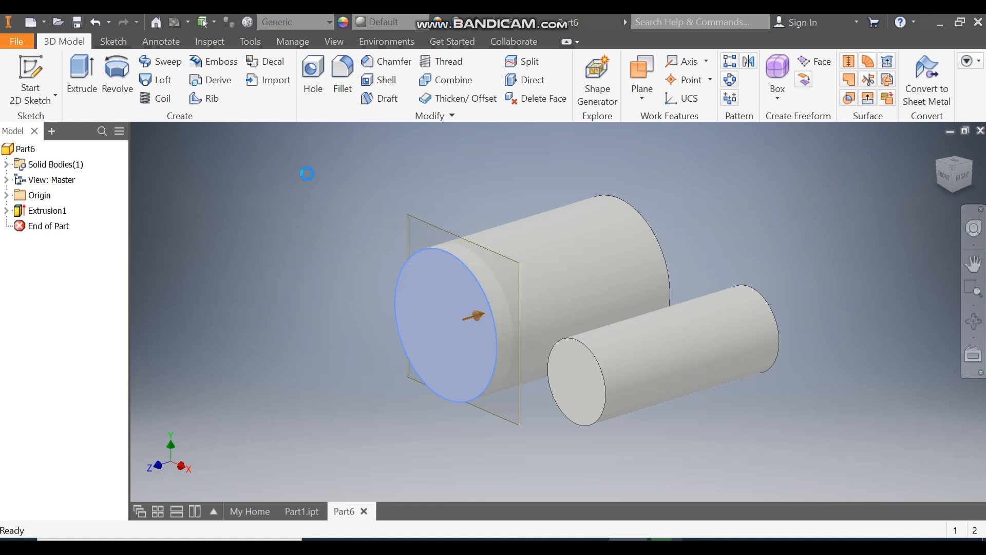
# Start a sketch on the offset work plane and draw a horizontal line about 51 mm long from the large circle's top, continuing tangentially onto the small circle
pyautogui.click(429, 228)
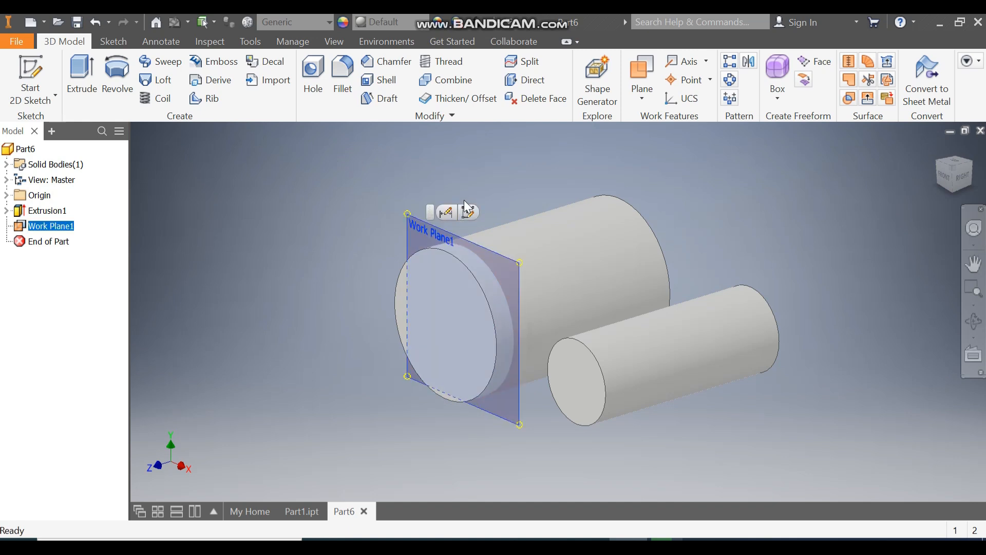
pyautogui.click(470, 216)
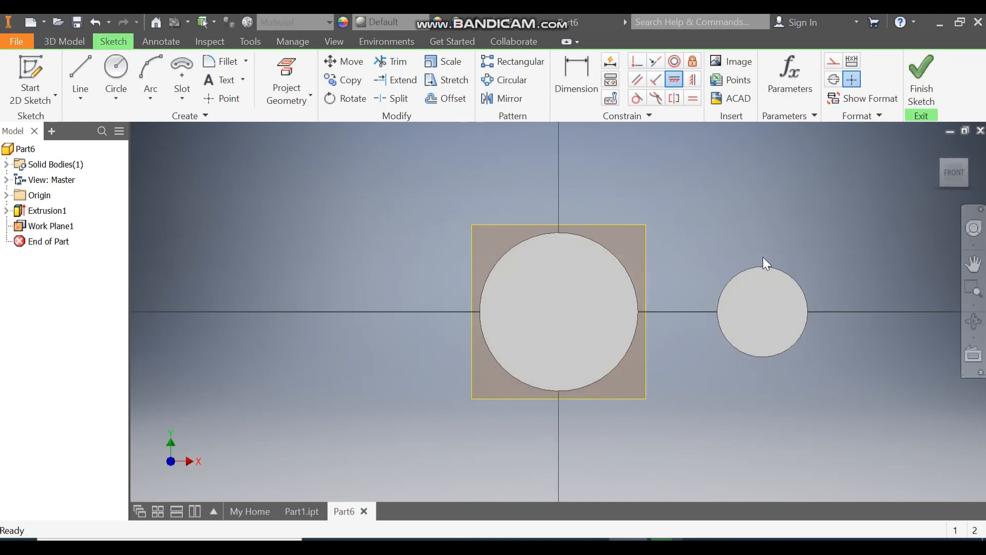
pyautogui.moveTo(760, 256); pyautogui.dragTo(604, 222, button='middle')
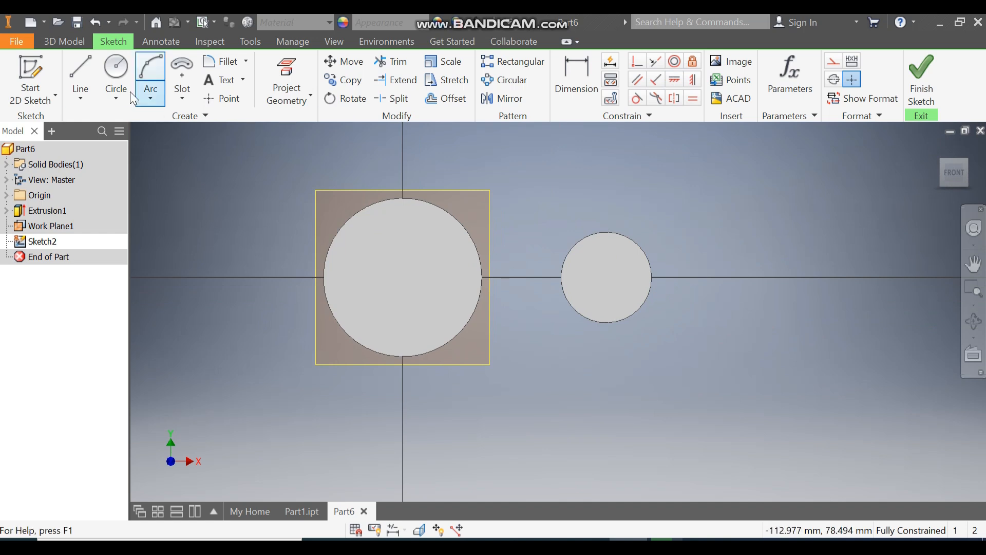
pyautogui.click(89, 71)
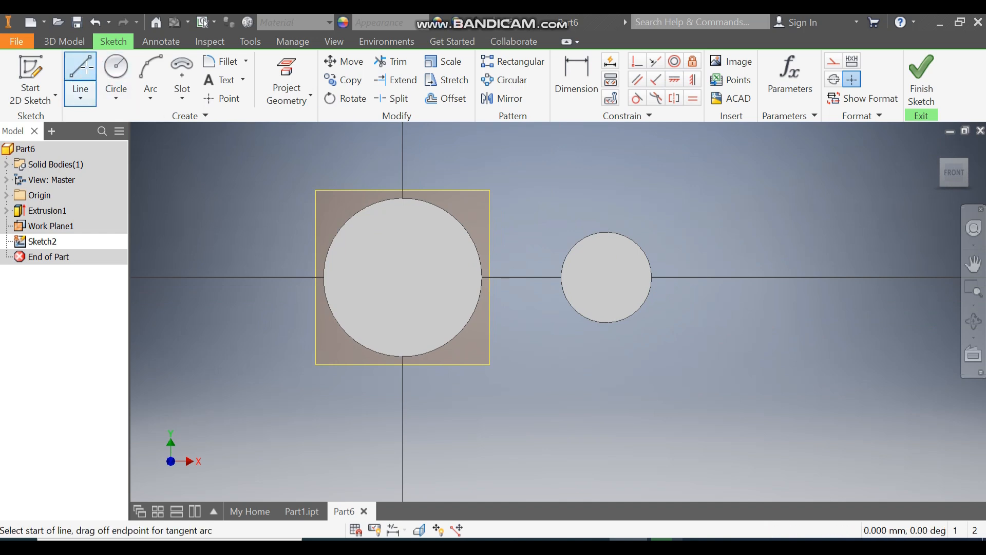
pyautogui.click(403, 196)
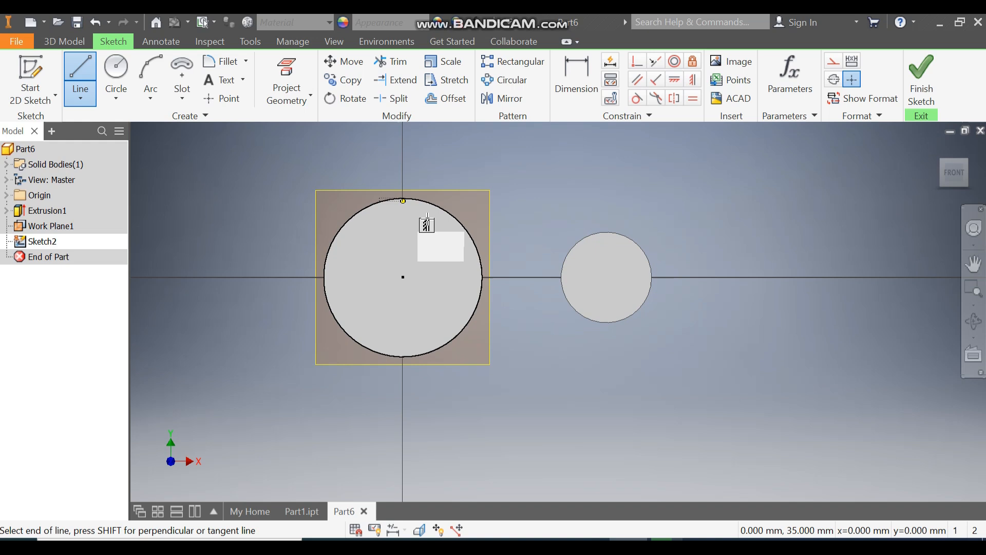
pyautogui.click(518, 197)
pyautogui.doubleClick(622, 235)
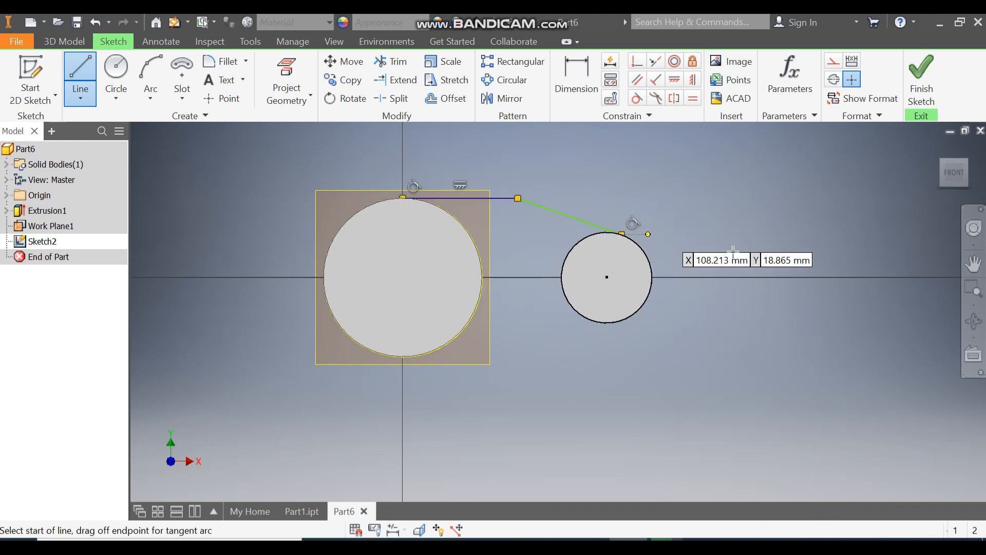
# Draw a horizontal line rightward from the large circle's lowest point, continuing with a sloped line to the small circle's underside
pyautogui.click(403, 357)
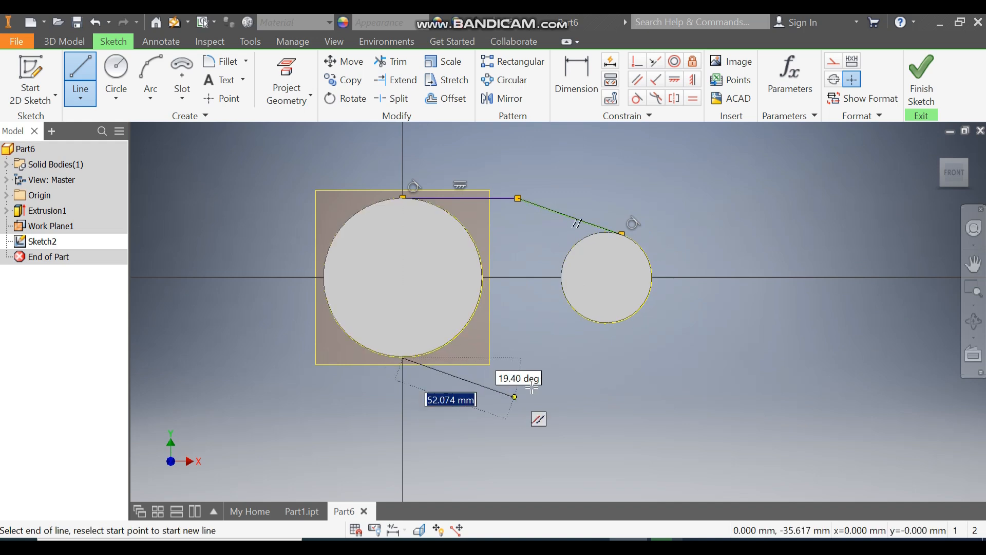
pyautogui.click(512, 358)
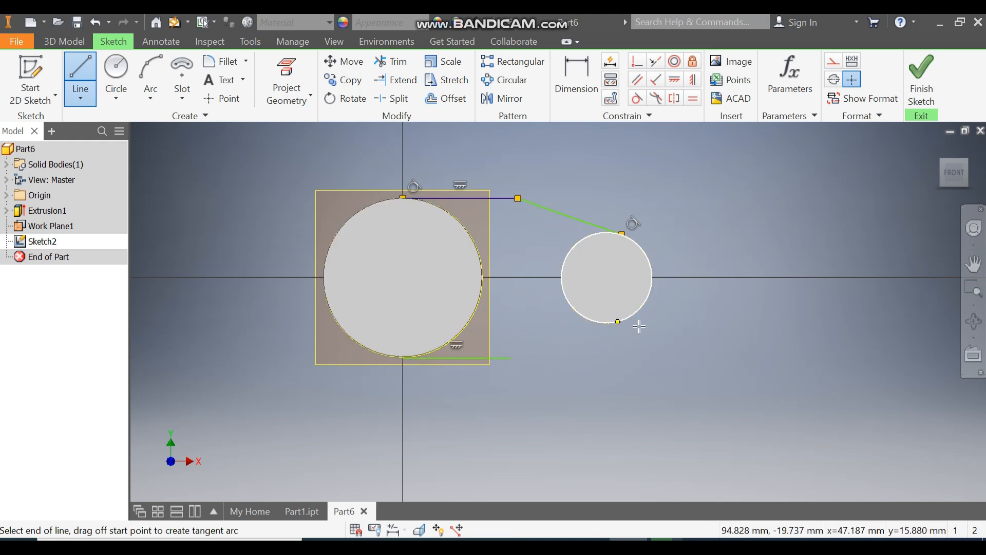
pyautogui.click(618, 323)
pyautogui.press('Escape')
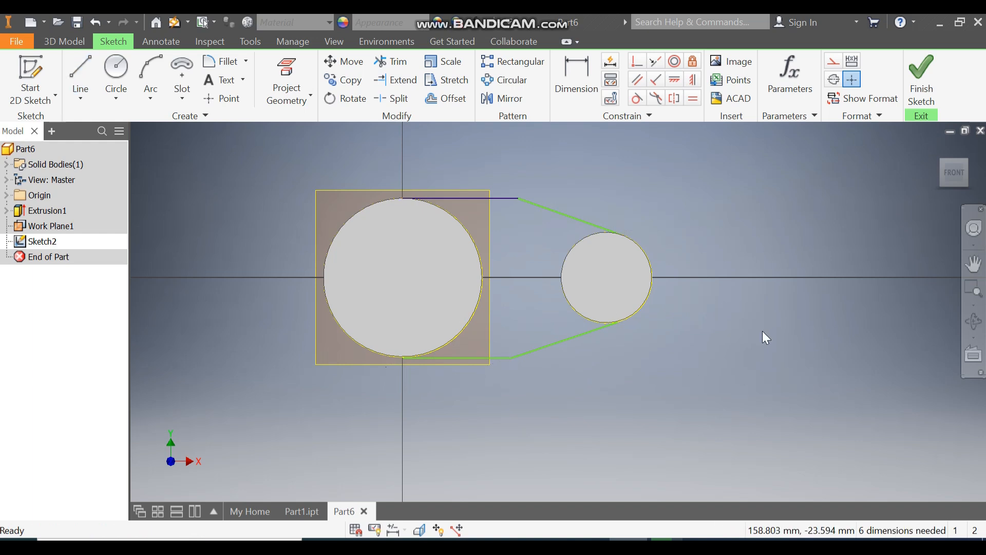
# Dimension the upper and lower horizontal lines of the web sketch to 50 mm each
pyautogui.click(573, 90)
pyautogui.click(464, 197)
pyautogui.click(469, 177)
pyautogui.write('50')
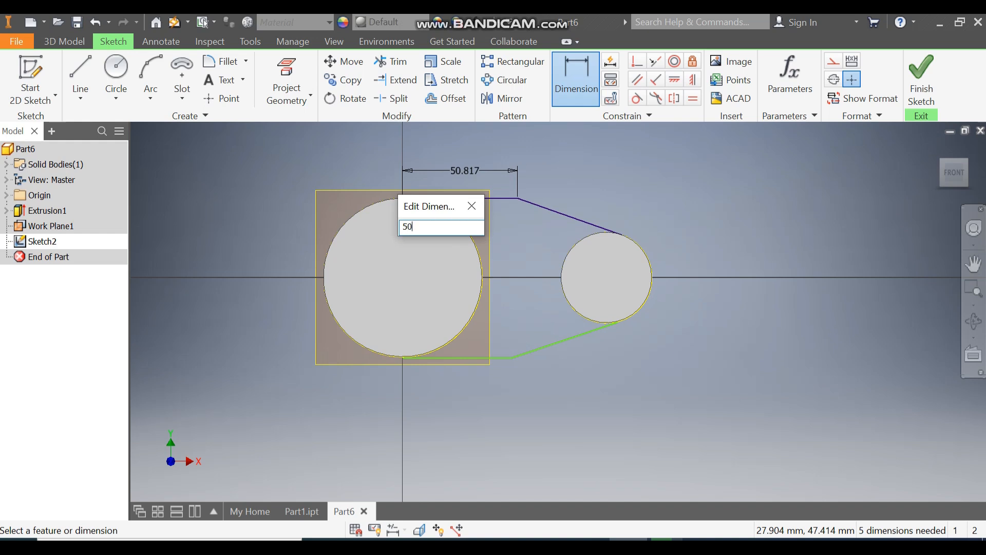
pyautogui.press('Return')
pyautogui.click(470, 359)
pyautogui.click(469, 380)
pyautogui.write('5')
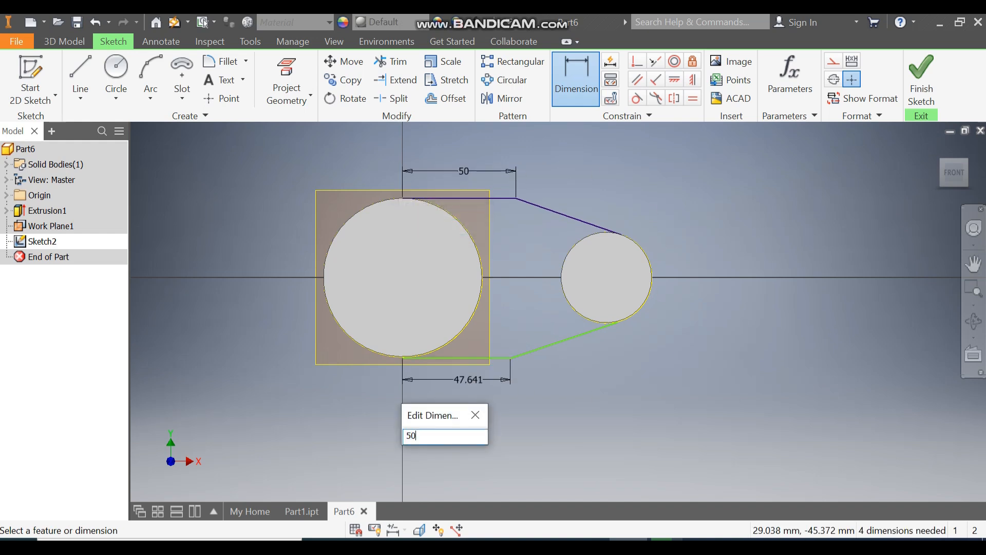
pyautogui.write('0')
pyautogui.press('Return')
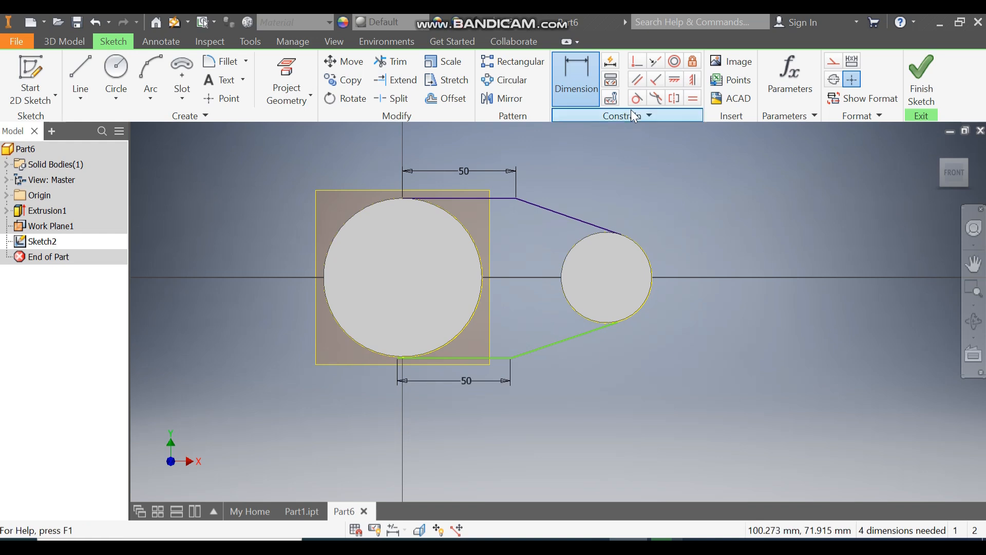
# Apply tangent constraints between the lower sloped line and the small circle, and between the lower horizontal line and the large circle
pyautogui.click(637, 98)
pyautogui.click(579, 340)
pyautogui.click(591, 322)
pyautogui.click(458, 360)
pyautogui.click(448, 351)
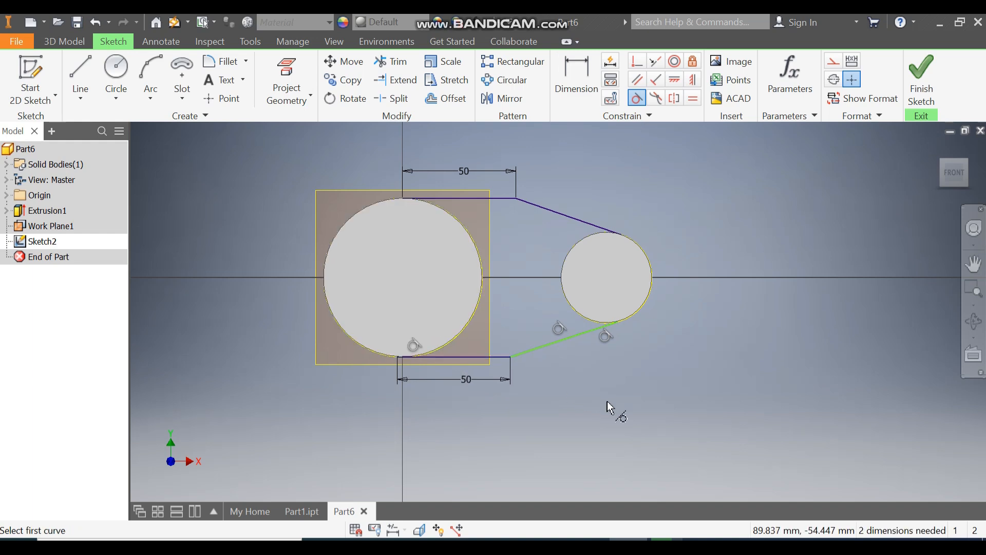
pyautogui.press('Escape')
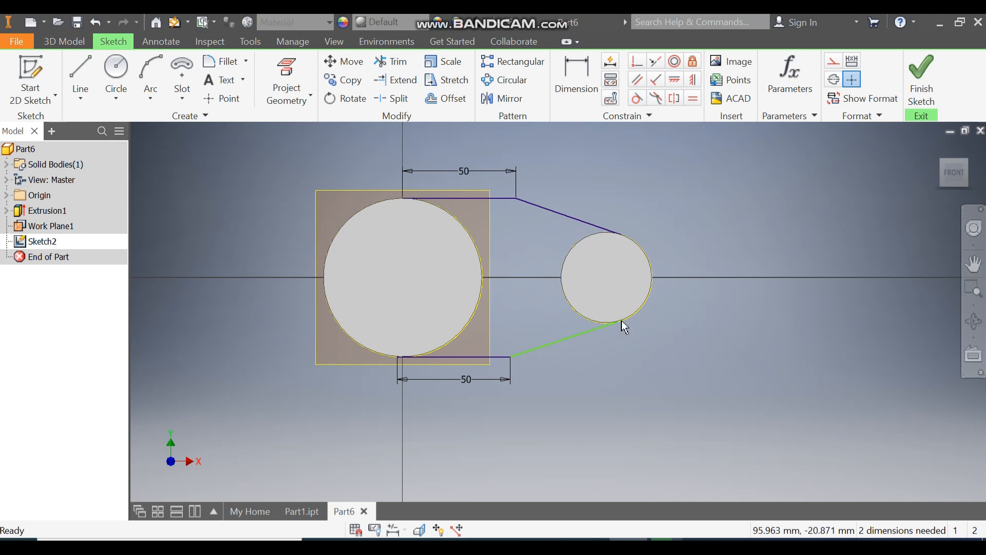
# Pull the lower lines away from the circles and align the lower horizontal line's start point vertically with the large circle's centre
pyautogui.click(590, 331)
pyautogui.moveTo(621, 328); pyautogui.dragTo(647, 330)
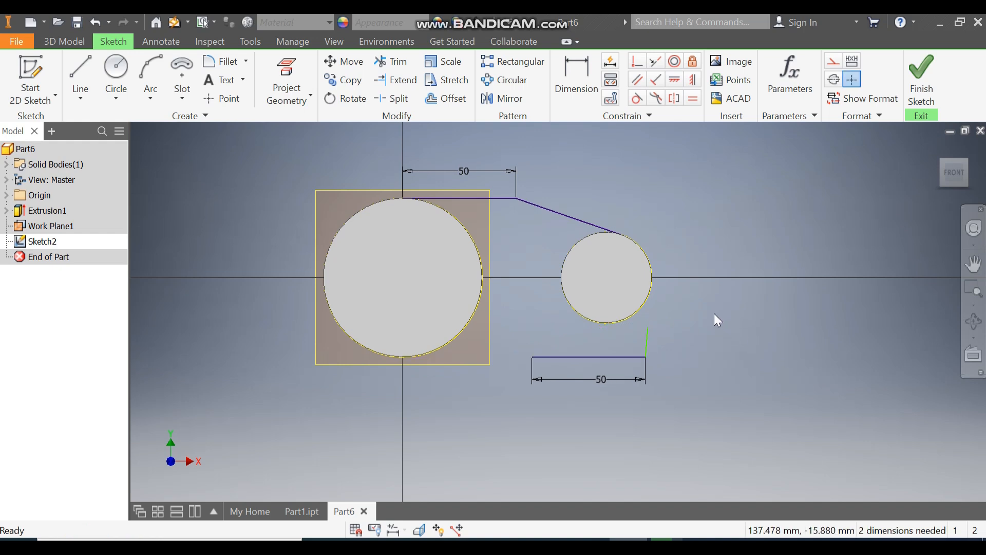
pyautogui.click(693, 80)
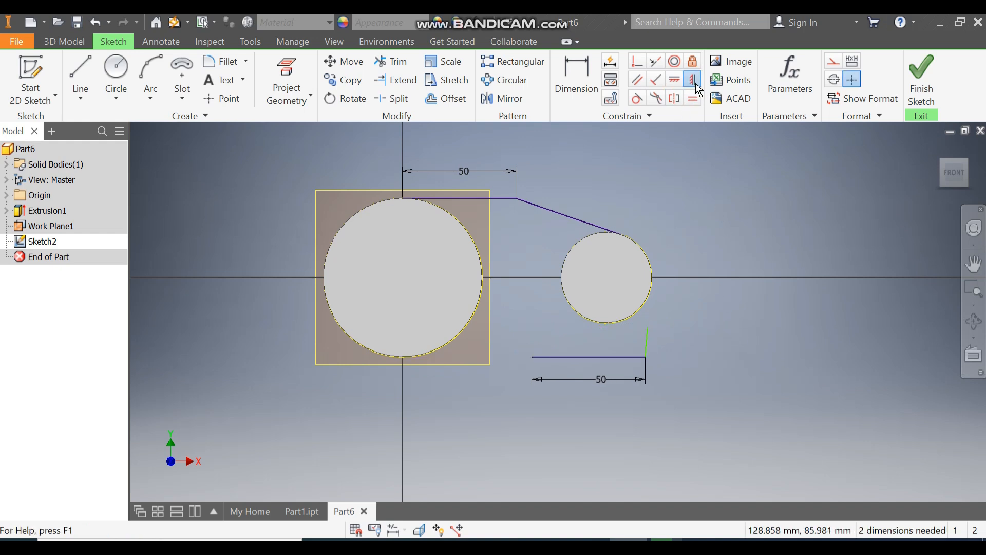
pyautogui.click(532, 357)
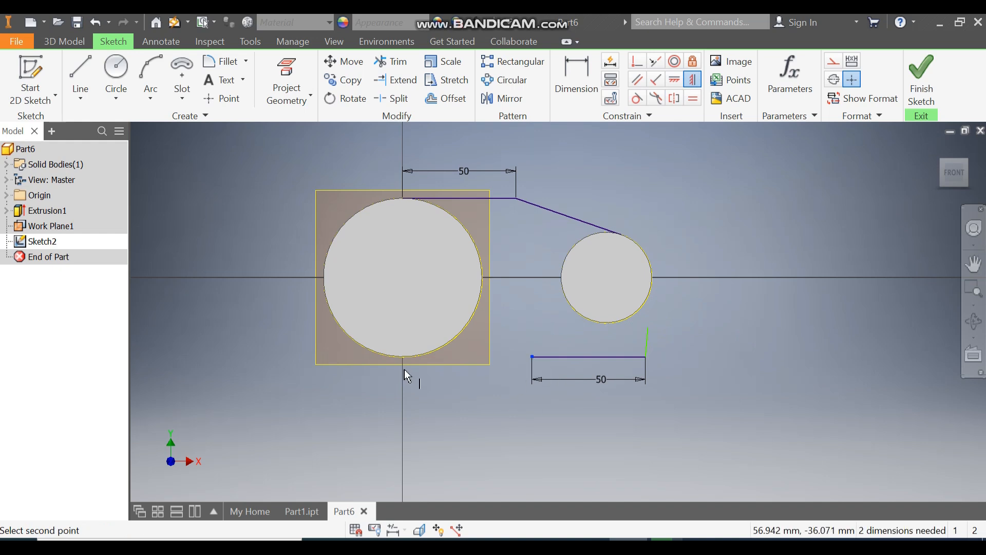
pyautogui.click(405, 278)
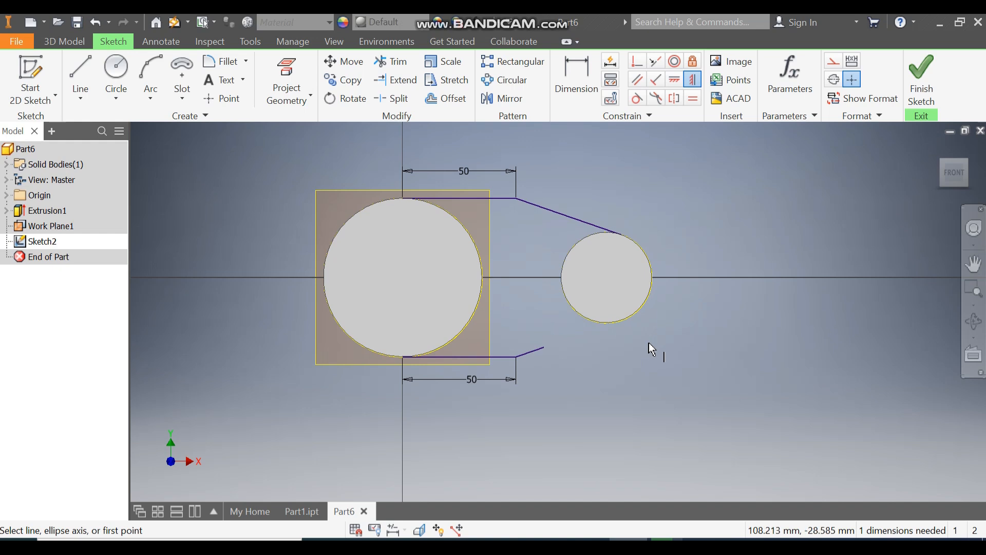
pyautogui.press('Escape')
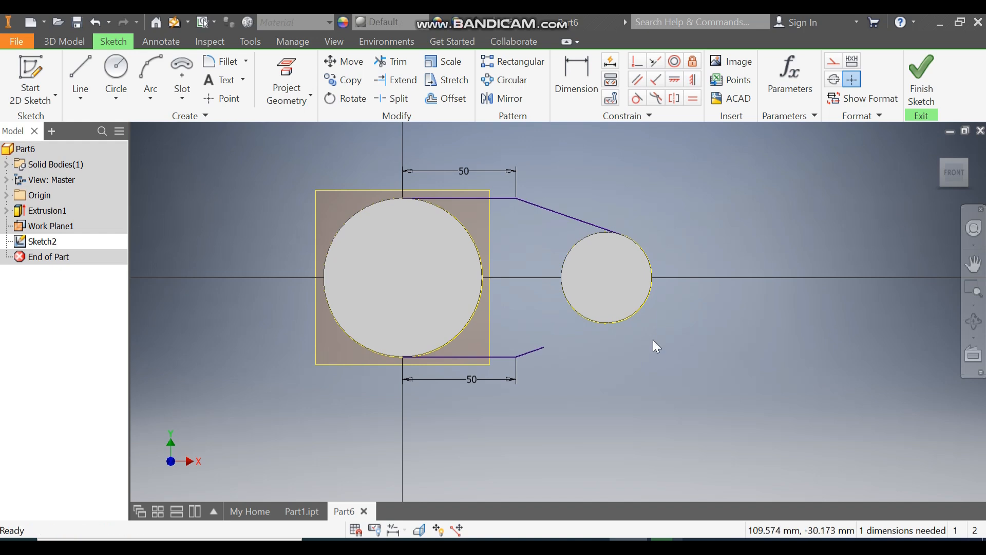
# Make the free end of the lower sloped line coincident with the small circle
pyautogui.click(637, 61)
pyautogui.click(544, 349)
pyautogui.click(633, 318)
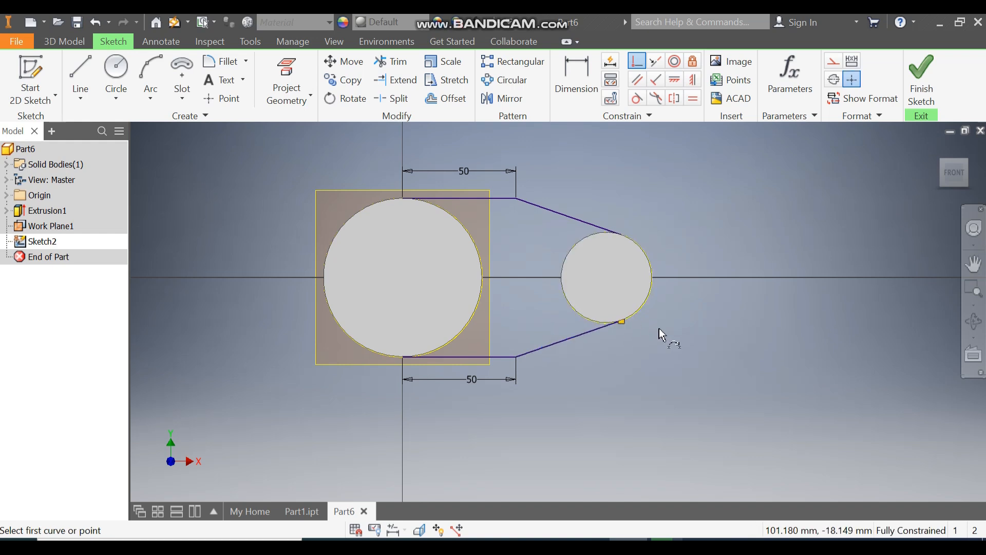
pyautogui.press('Escape')
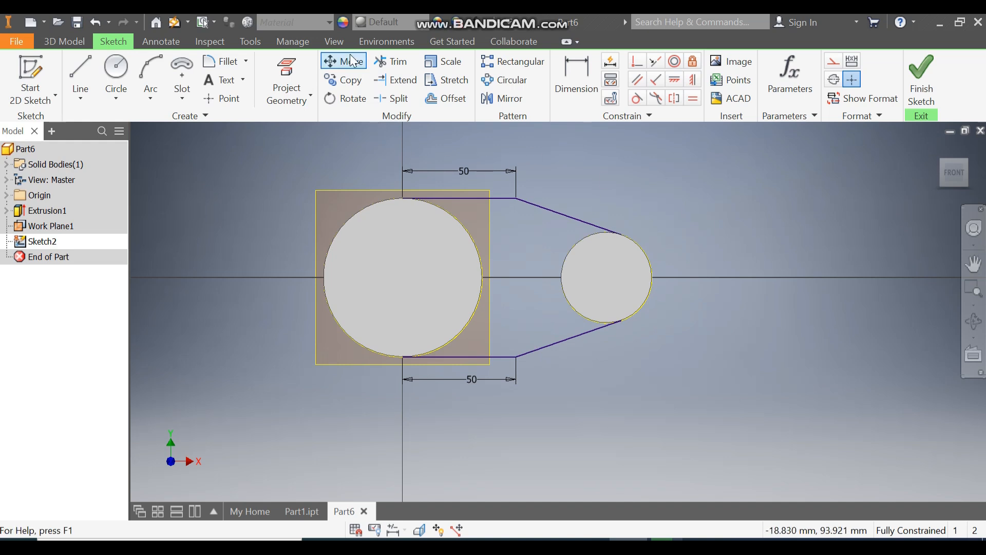
# Change the model's visual style to Wireframe
pyautogui.click(336, 42)
pyautogui.click(174, 96)
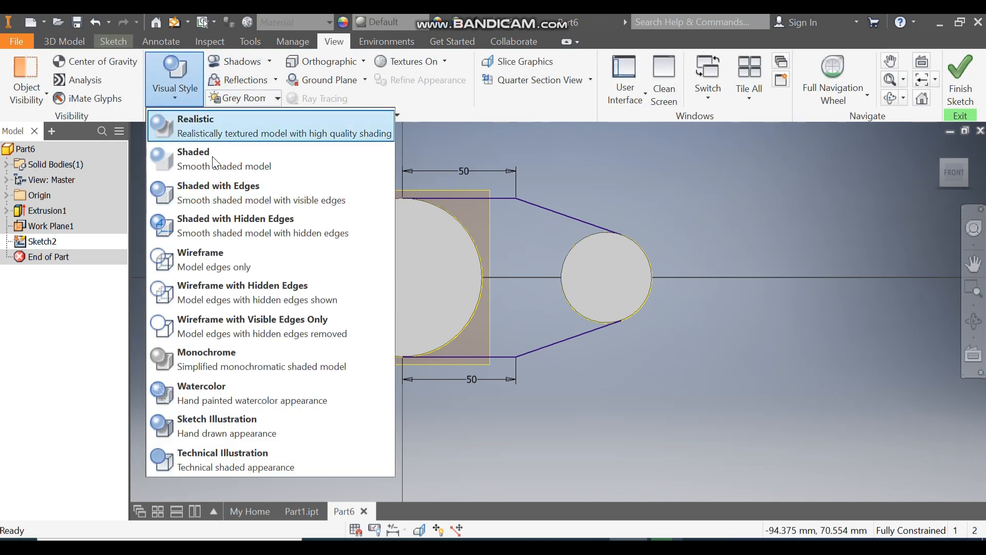
pyautogui.click(228, 257)
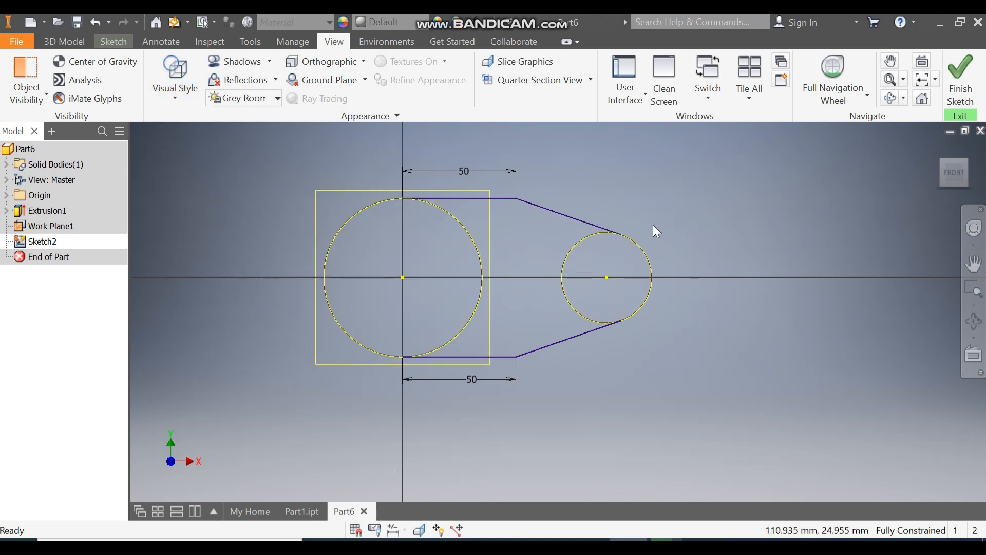
# Close the web profile with vertical lines across the large circle and between the sloped lines' ends on the small circle, and finish the sketch
pyautogui.click(119, 42)
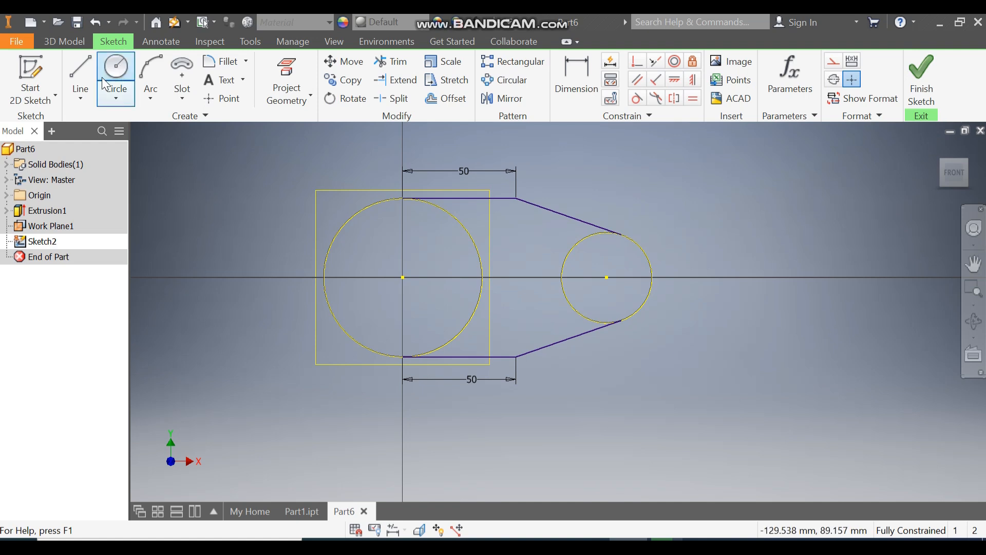
pyautogui.click(80, 72)
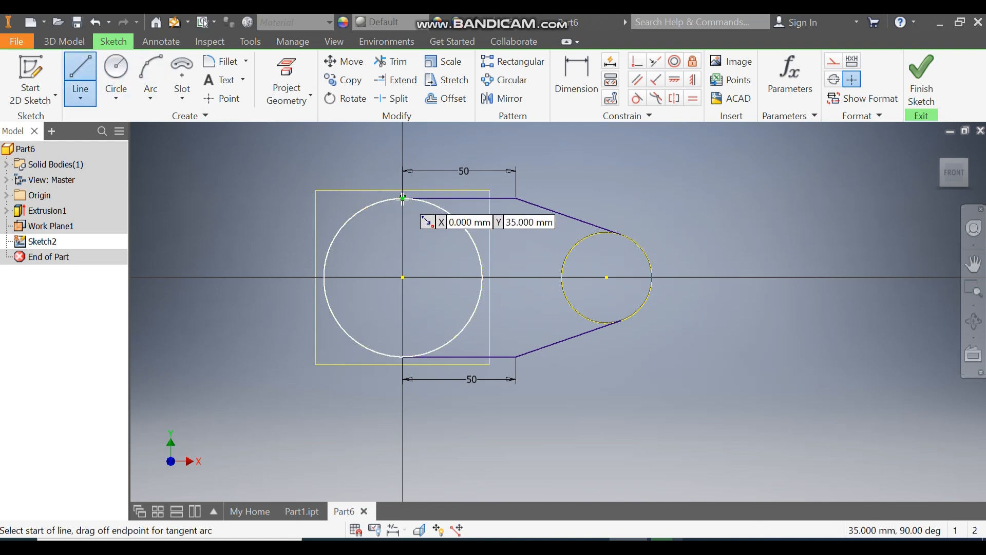
pyautogui.click(403, 198)
pyautogui.doubleClick(403, 356)
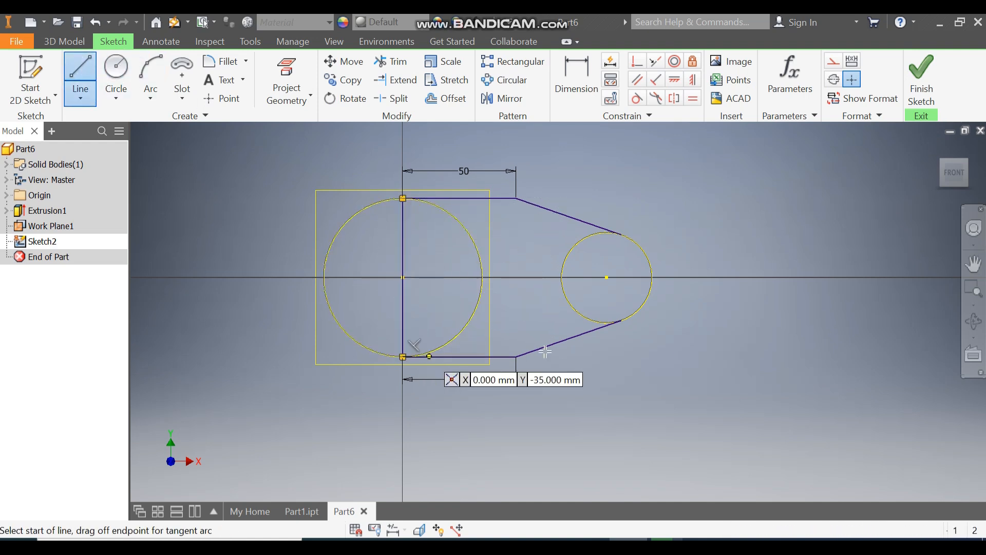
pyautogui.click(622, 235)
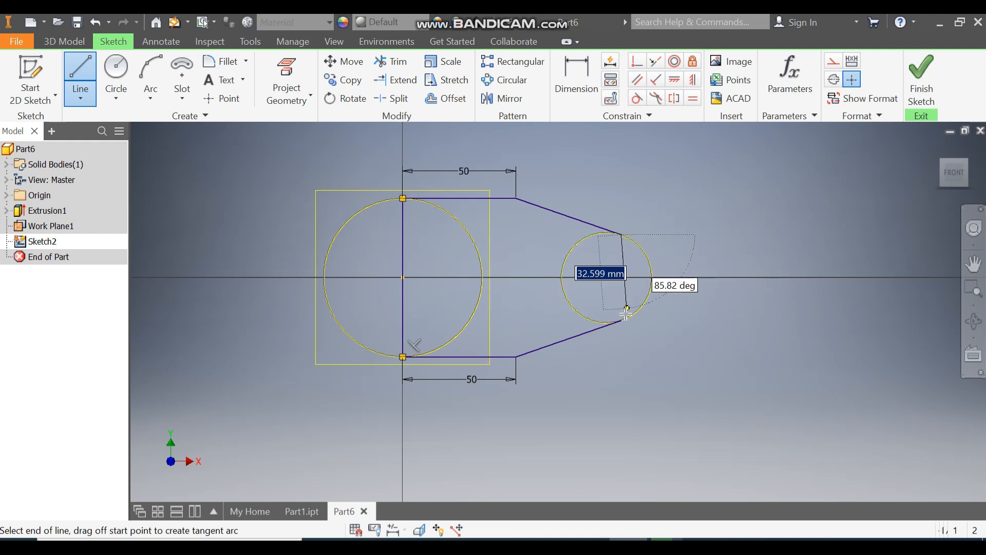
pyautogui.doubleClick(622, 321)
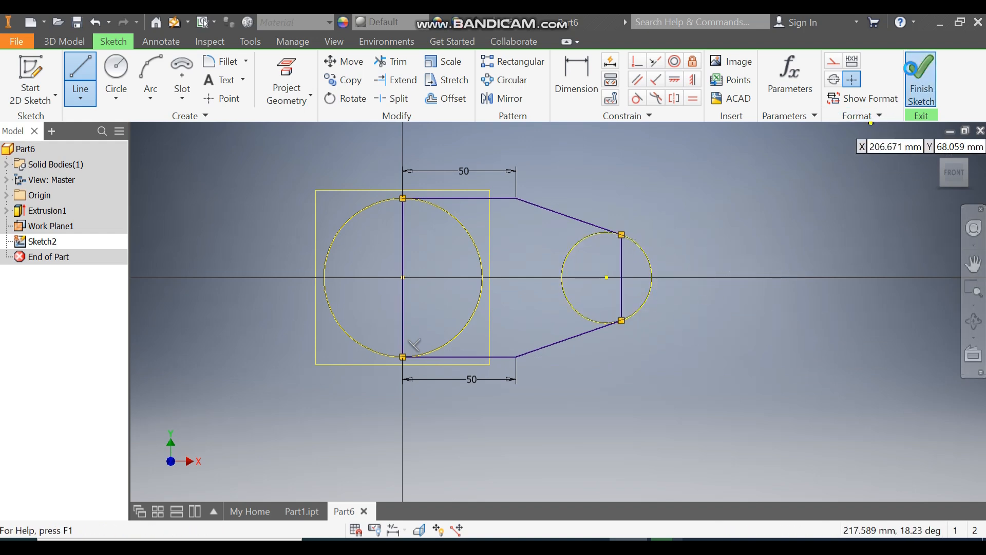
pyautogui.click(921, 82)
# Start a joining extrusion of the web profile in Direction 2, adding the region inside the small circle to the profile
pyautogui.click(86, 71)
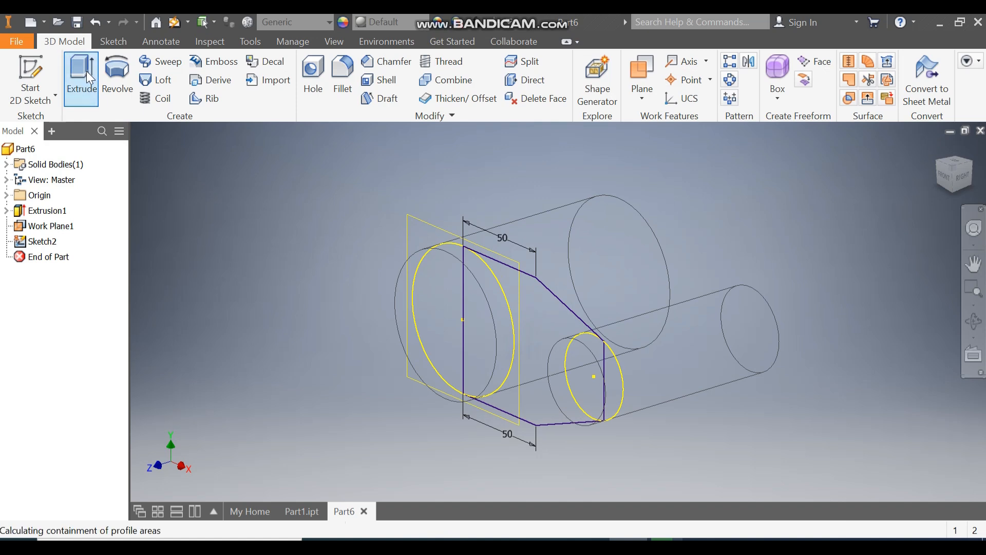
pyautogui.click(547, 317)
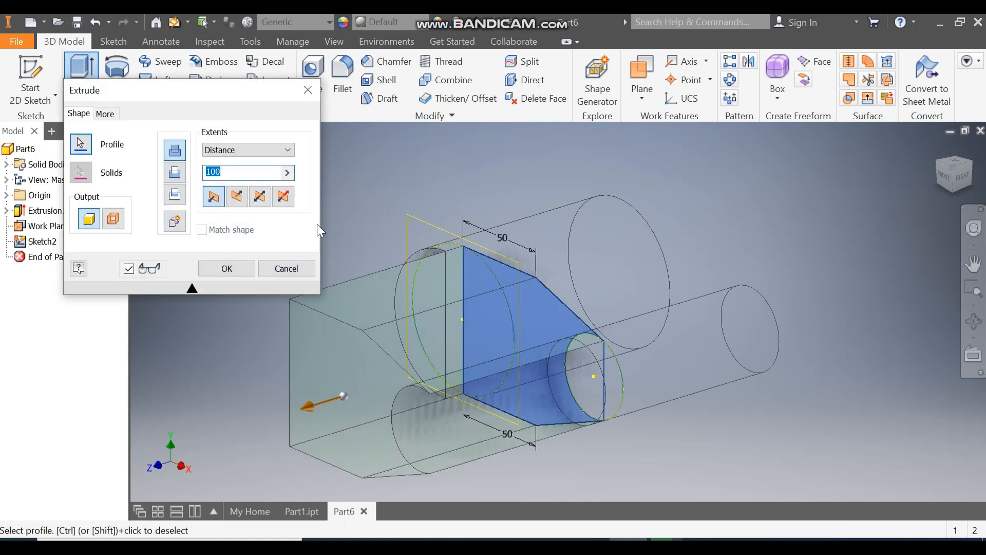
pyautogui.click(239, 202)
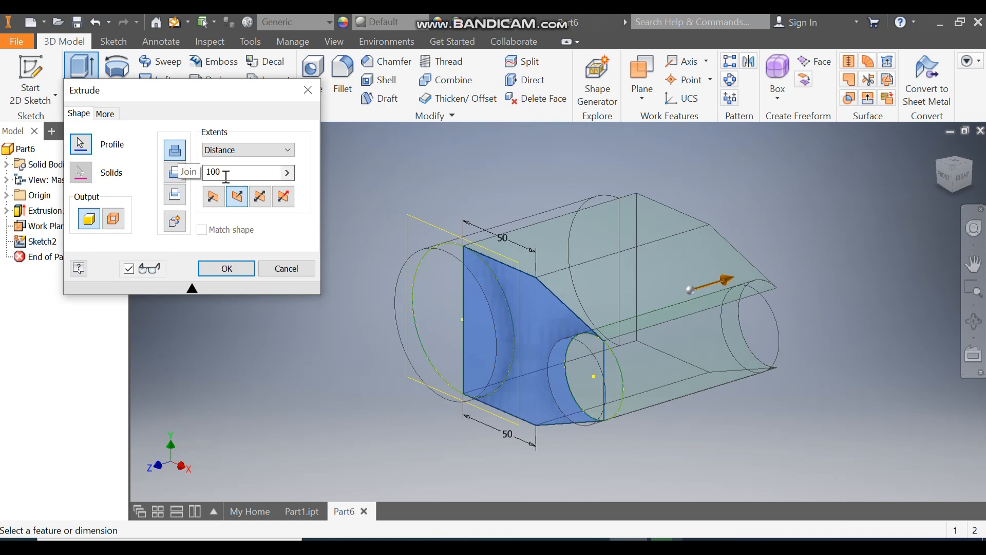
pyautogui.doubleClick(226, 176)
pyautogui.click(176, 154)
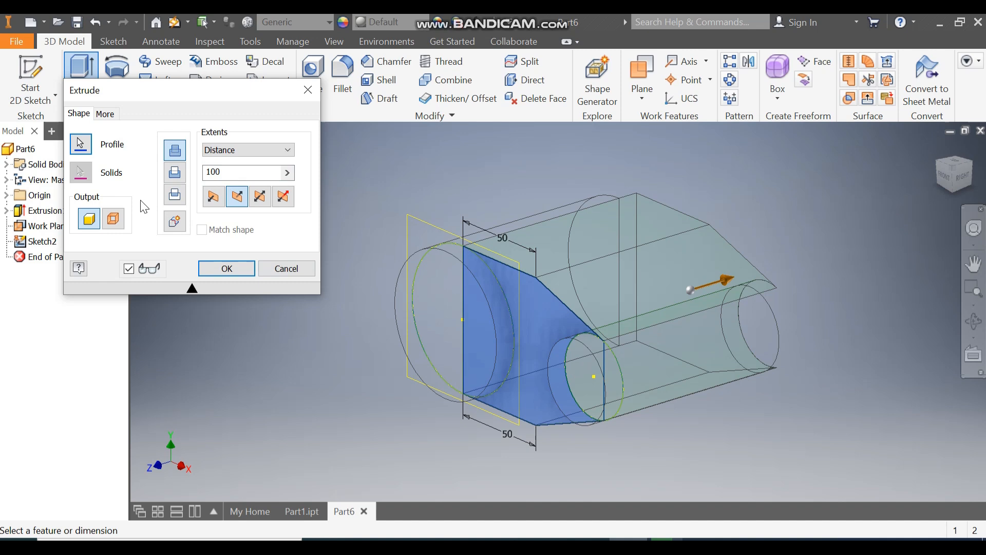
pyautogui.click(81, 144)
pyautogui.keyDown('shift'); pyautogui.moveTo(591, 328); pyautogui.dragTo(524, 374, button='middle'); pyautogui.keyUp('shift')
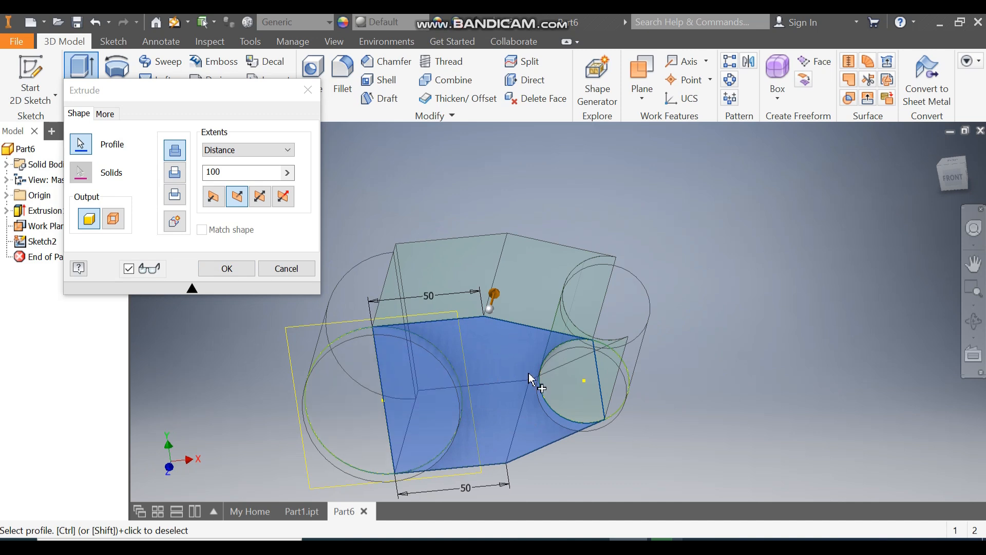
pyautogui.click(580, 375)
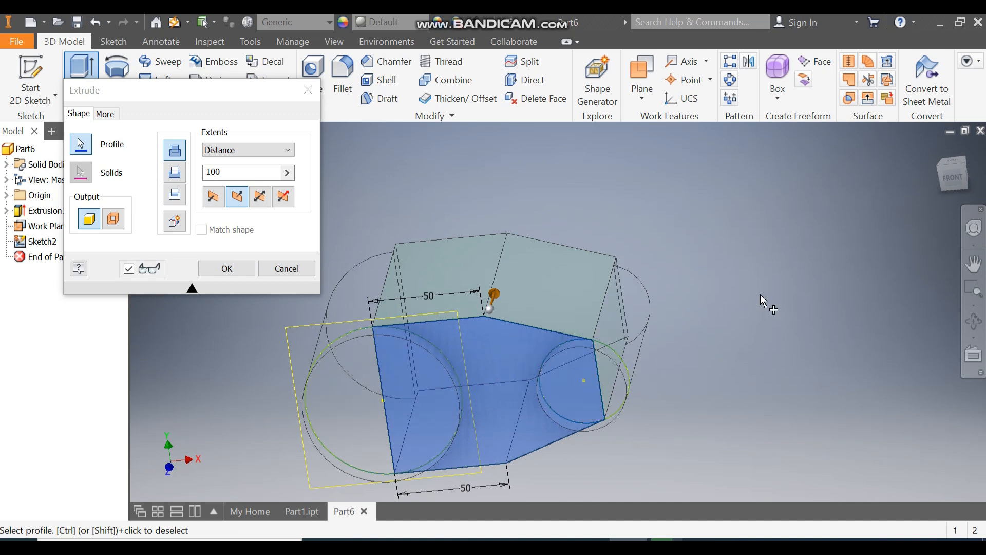
# Set the web extrusion's distance to 15 mm
pyautogui.moveTo(935, 150); pyautogui.dragTo(722, 340)
pyautogui.press('F2')
pyautogui.scroll(4, 617, 373)
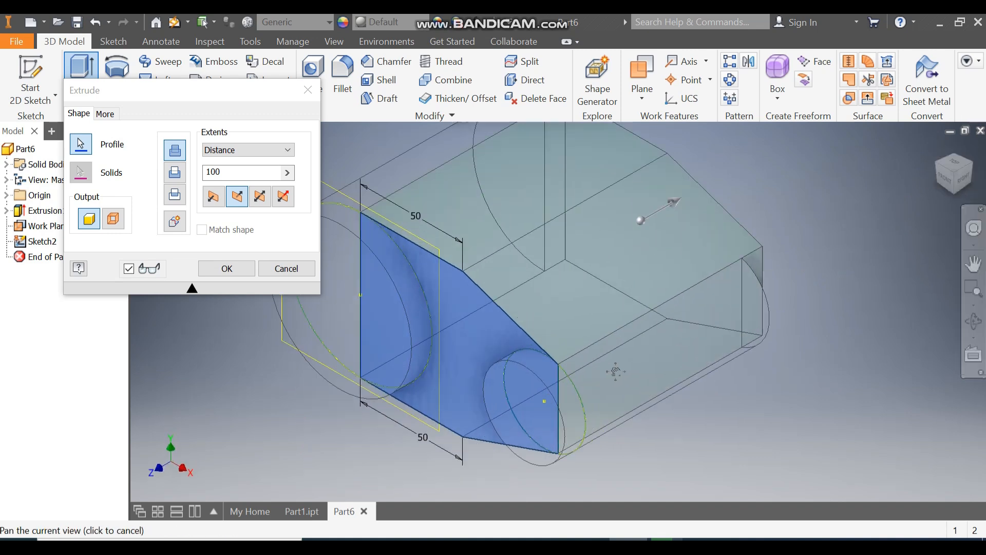
pyautogui.click(229, 172)
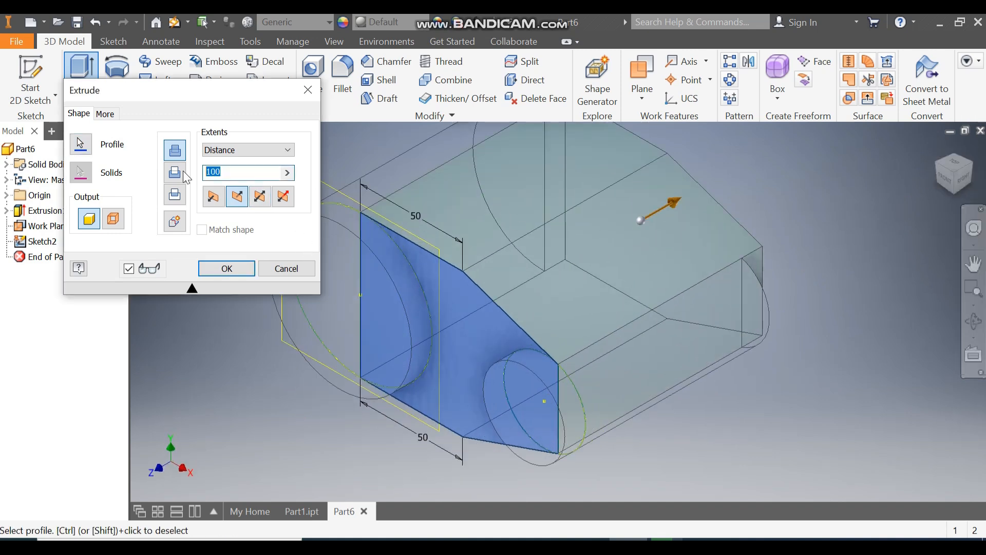
pyautogui.write('15')
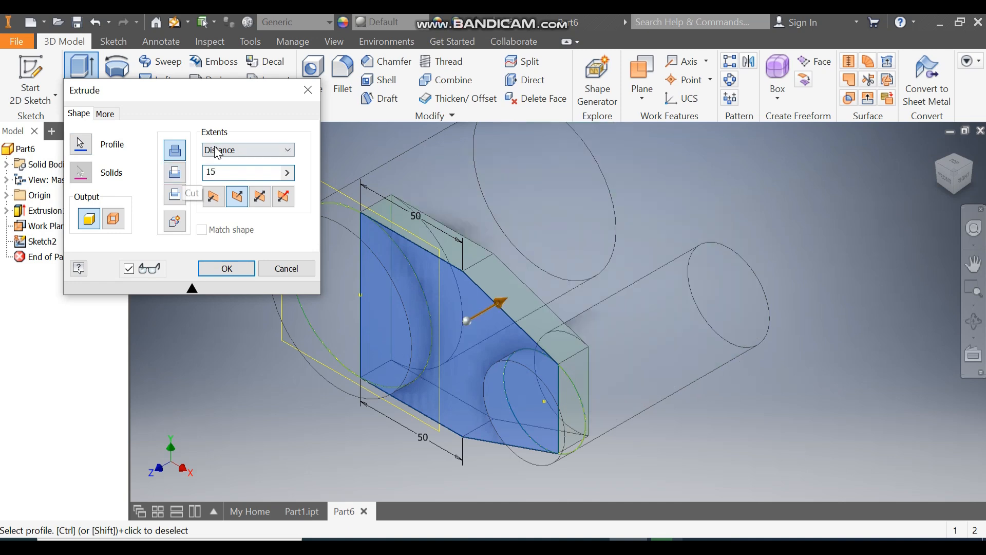
# Change the visual style to Shaded with Edges and complete the web extrusion
pyautogui.click(334, 42)
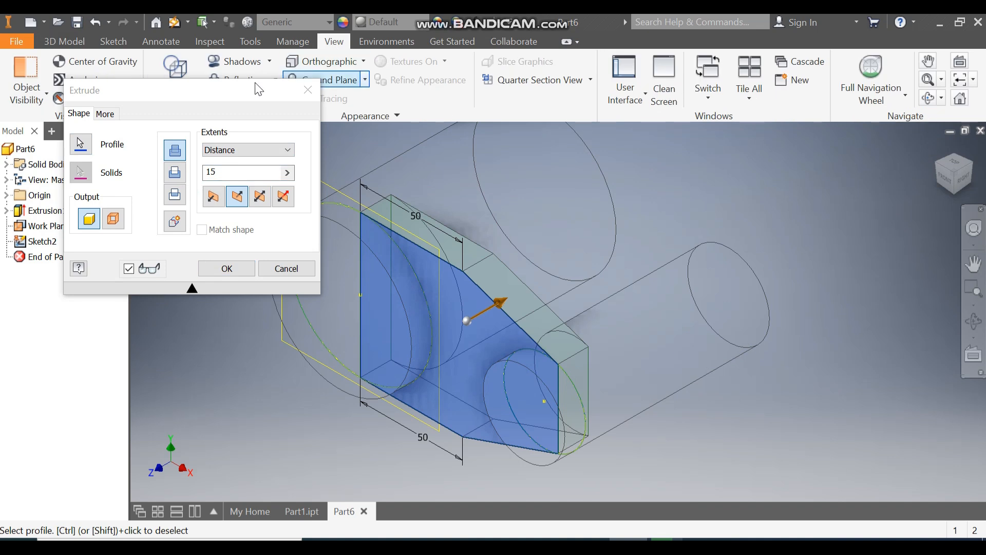
pyautogui.click(174, 70)
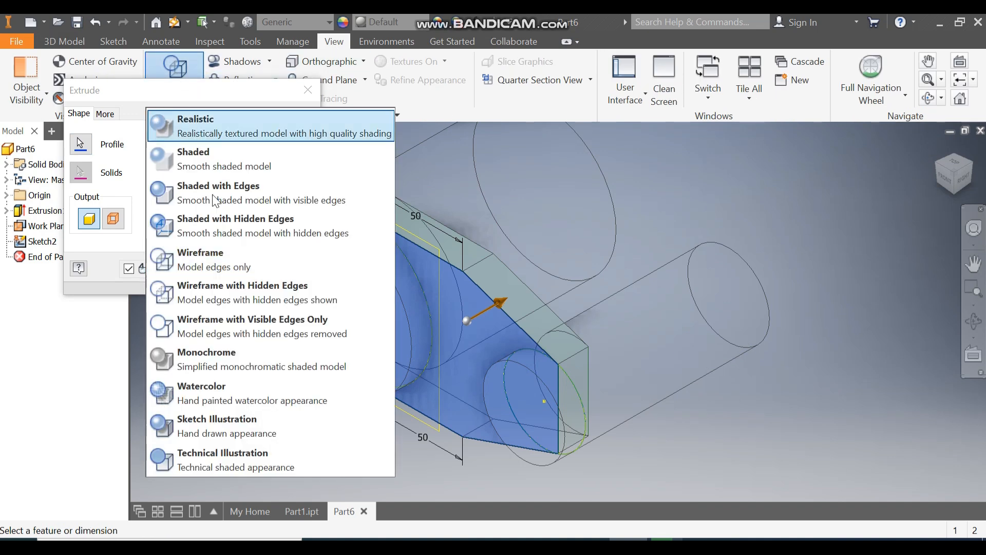
pyautogui.click(218, 190)
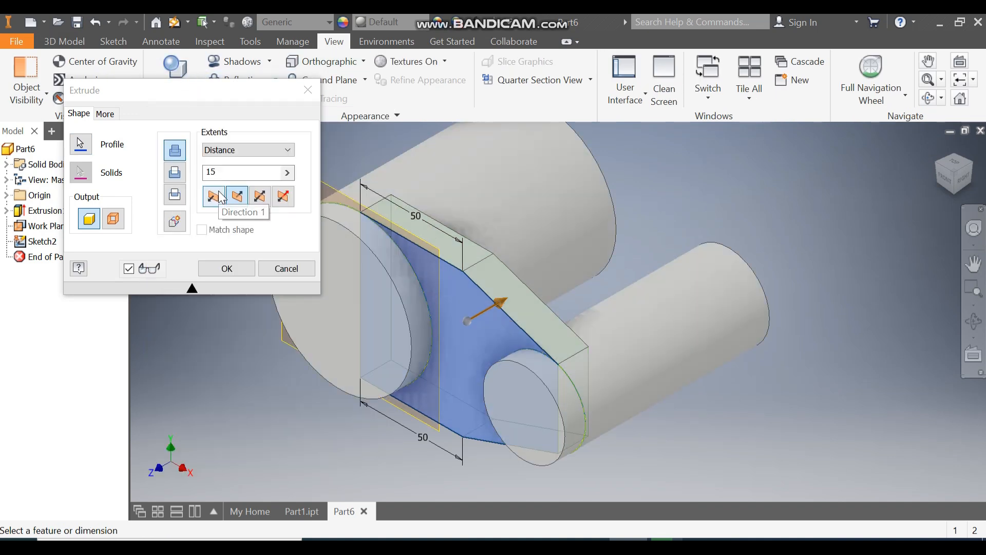
pyautogui.click(235, 268)
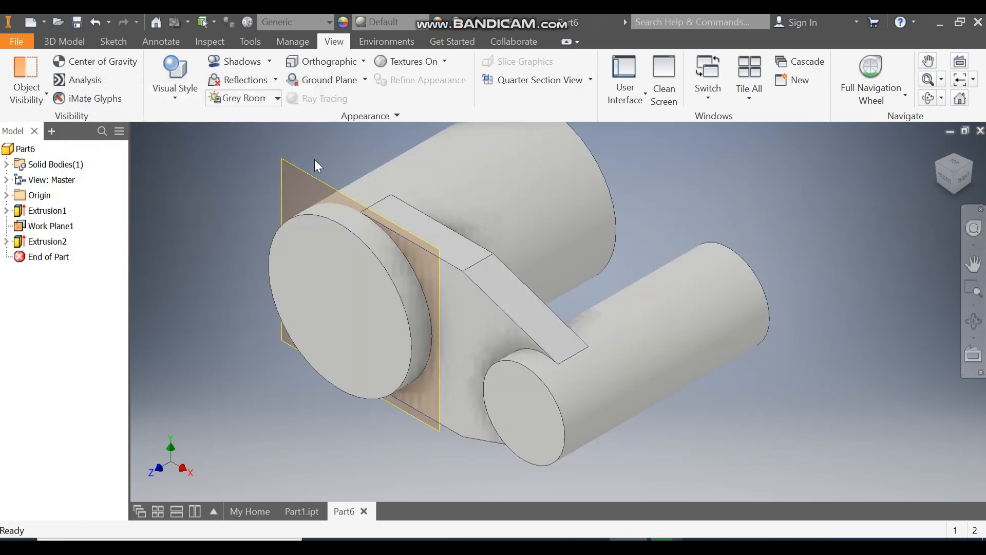
# Hide the offset work plane at the front of the large cylinder
pyautogui.click(306, 176)
pyautogui.rightClick(307, 175)
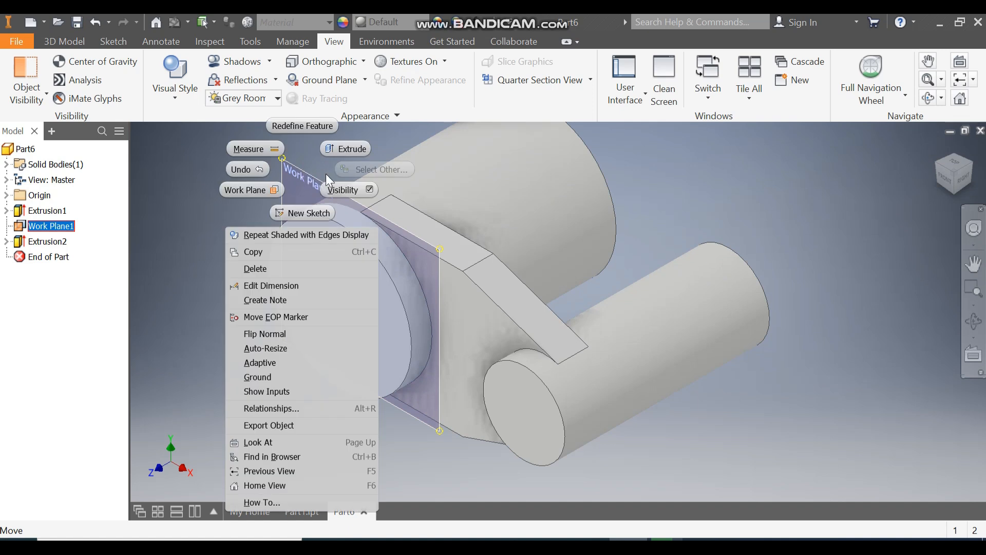
pyautogui.click(350, 191)
# Switch to Part1.ipt to examine the finished reference part
pyautogui.scroll(-2, 683, 246)
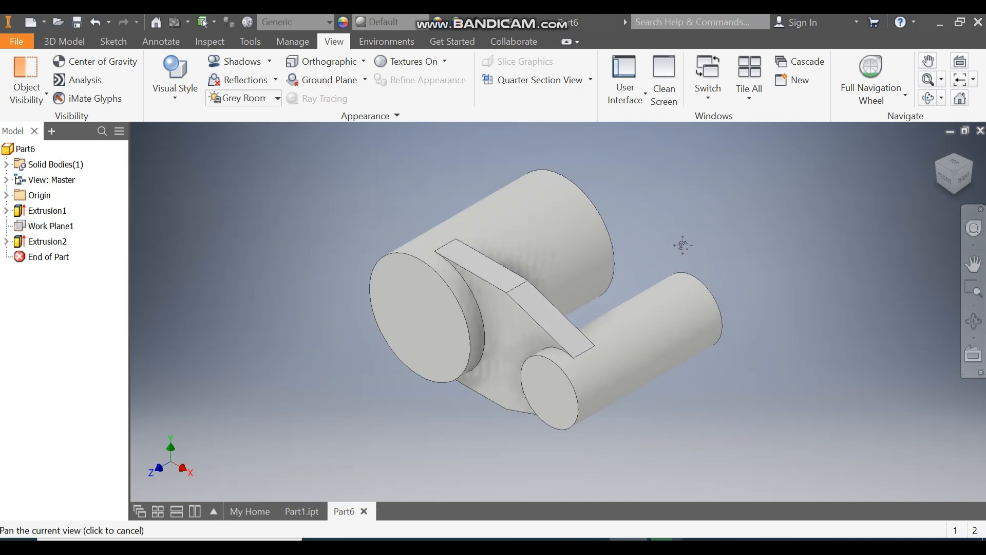
pyautogui.scroll(2, 671, 240)
pyautogui.click(321, 511)
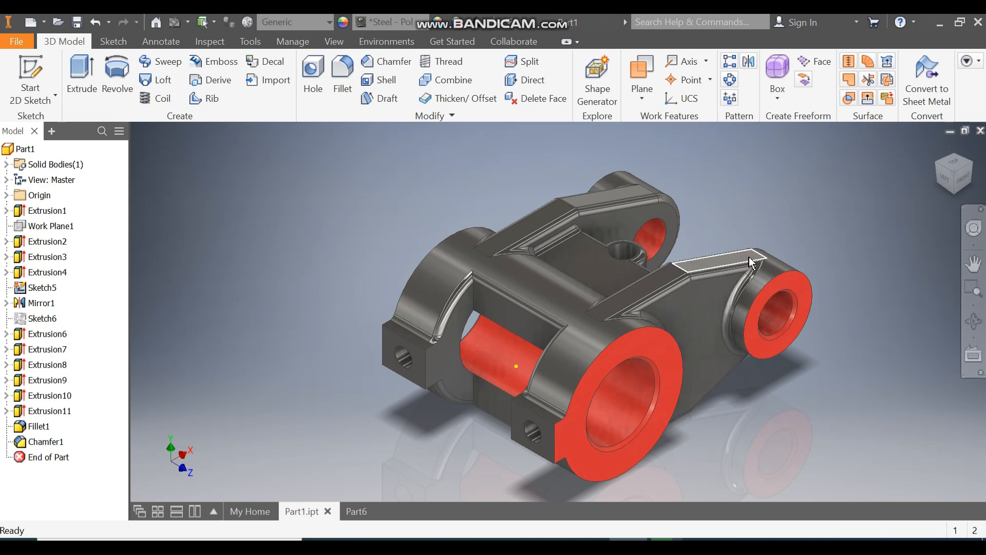
# Turn Part6 to the same viewing angle as Part1.ipt and compare it with the reference part
pyautogui.click(354, 512)
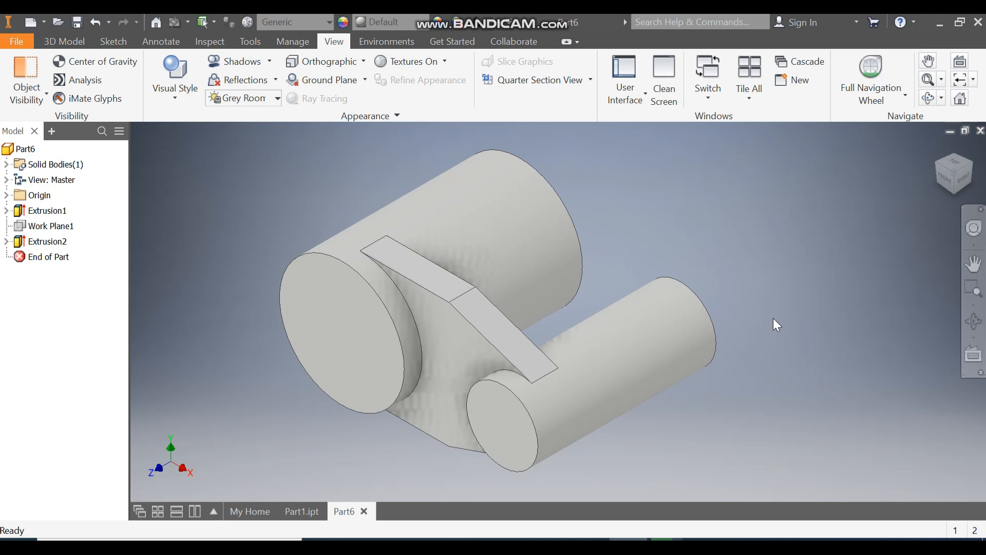
pyautogui.click(939, 175)
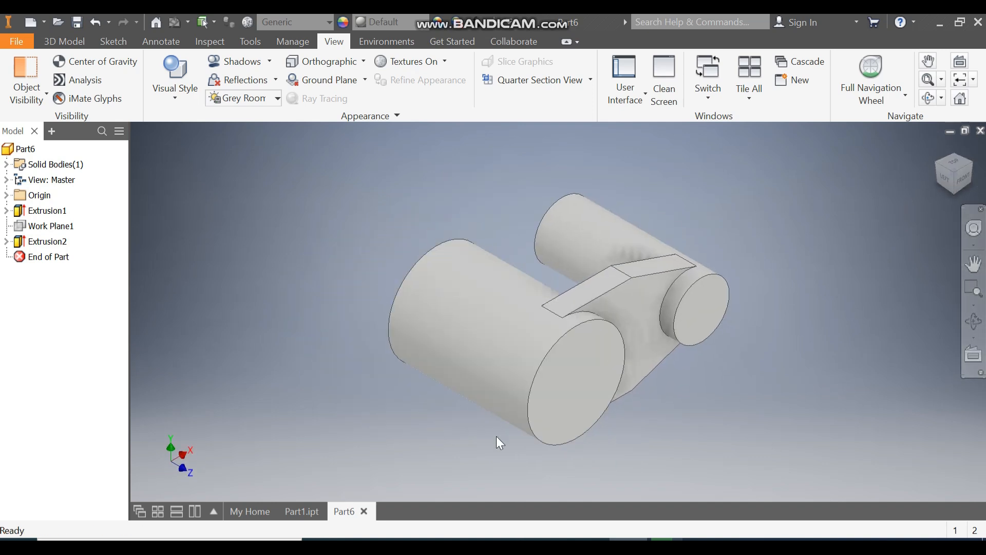
pyautogui.click(300, 516)
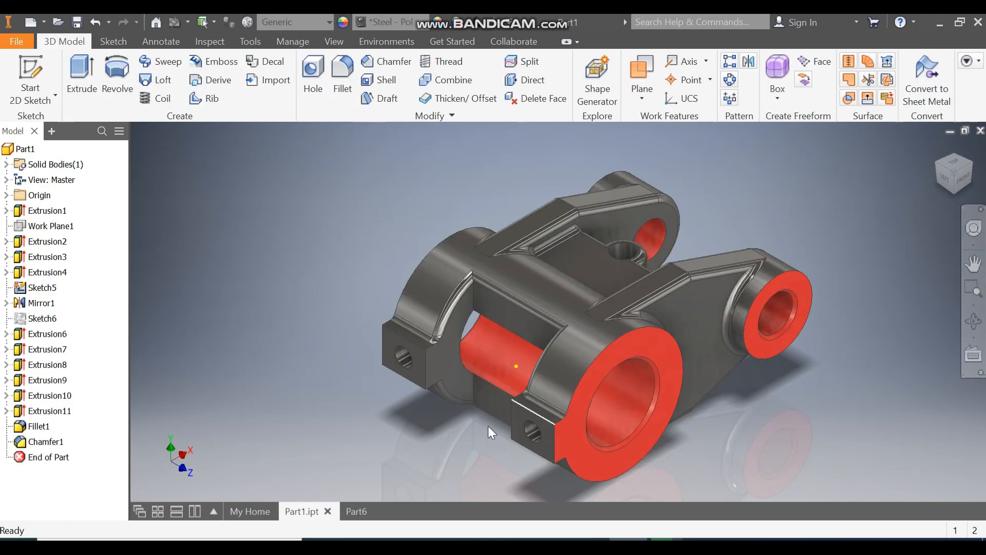
pyautogui.click(354, 515)
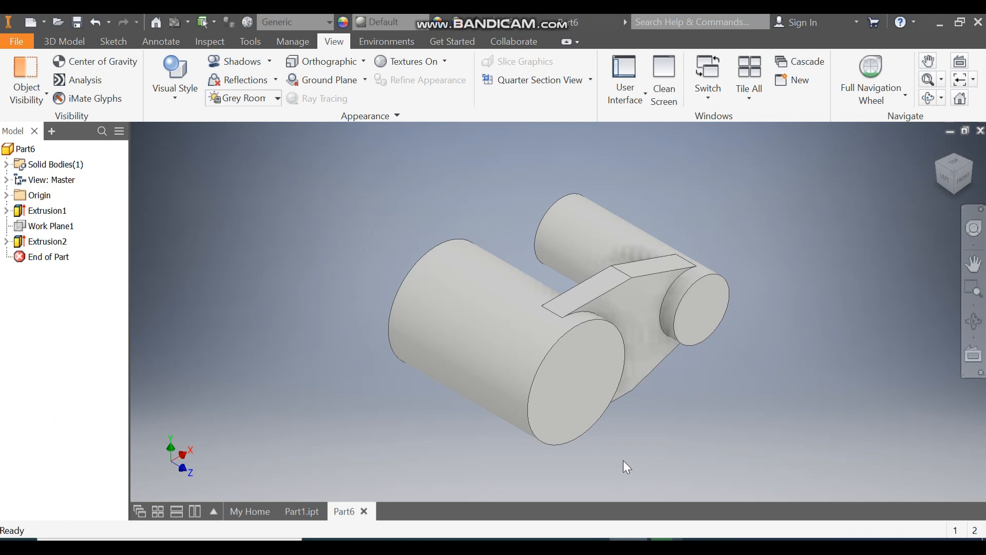
# On the large cylinder's front face, sketch a two-point rectangle about 24.5 by 23.5 mm across the edge opposite the small cylinder
pyautogui.click(580, 396)
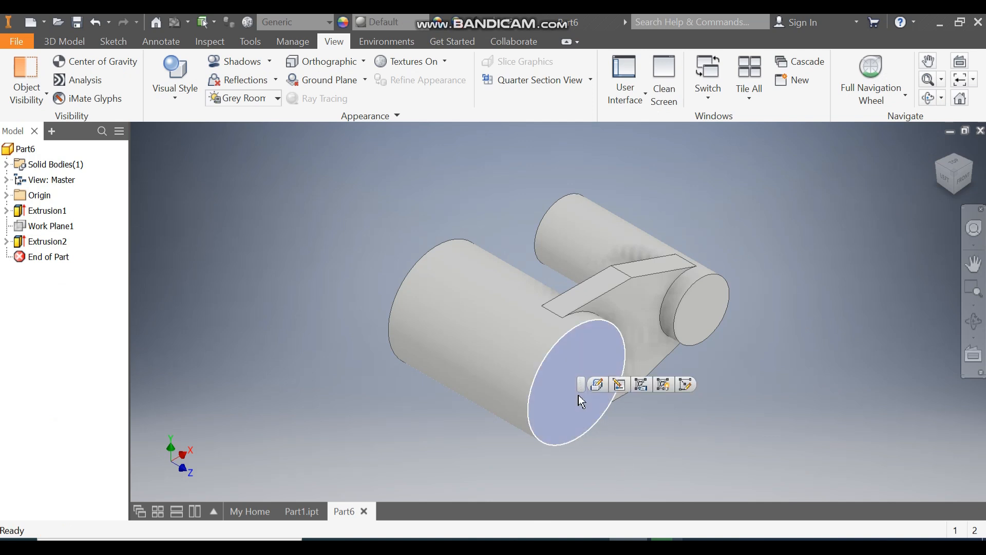
pyautogui.click(688, 384)
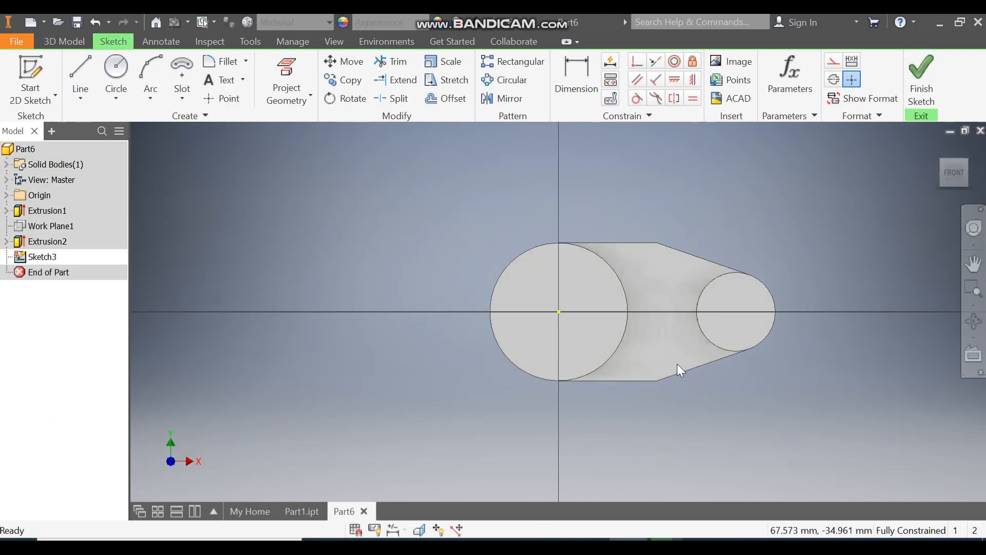
pyautogui.click(186, 96)
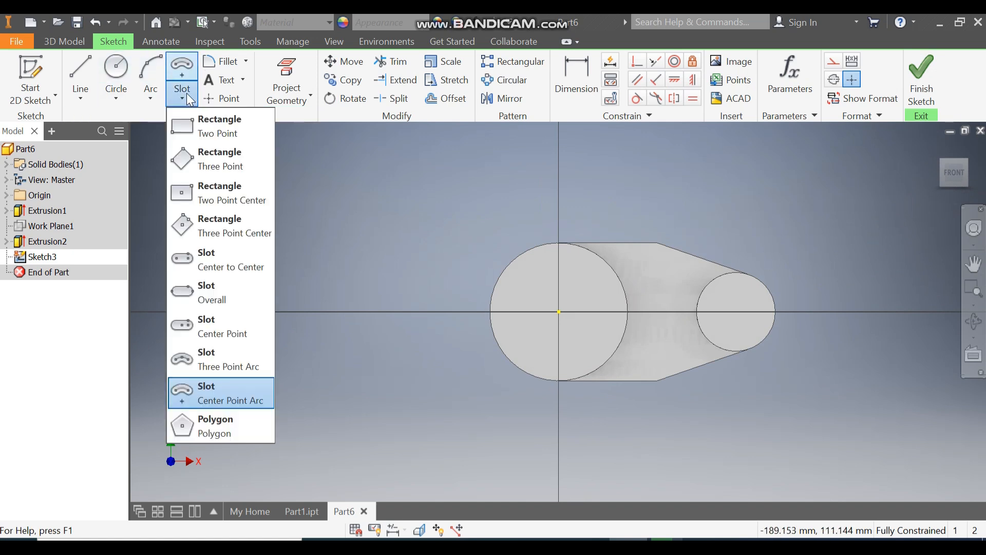
pyautogui.click(206, 129)
pyautogui.scroll(3, 524, 297)
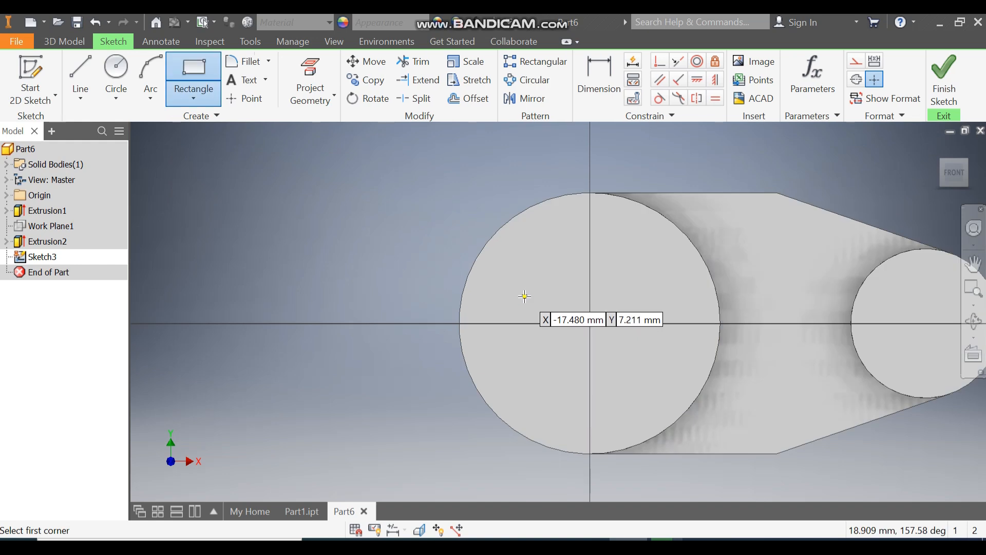
pyautogui.click(483, 274)
pyautogui.click(391, 356)
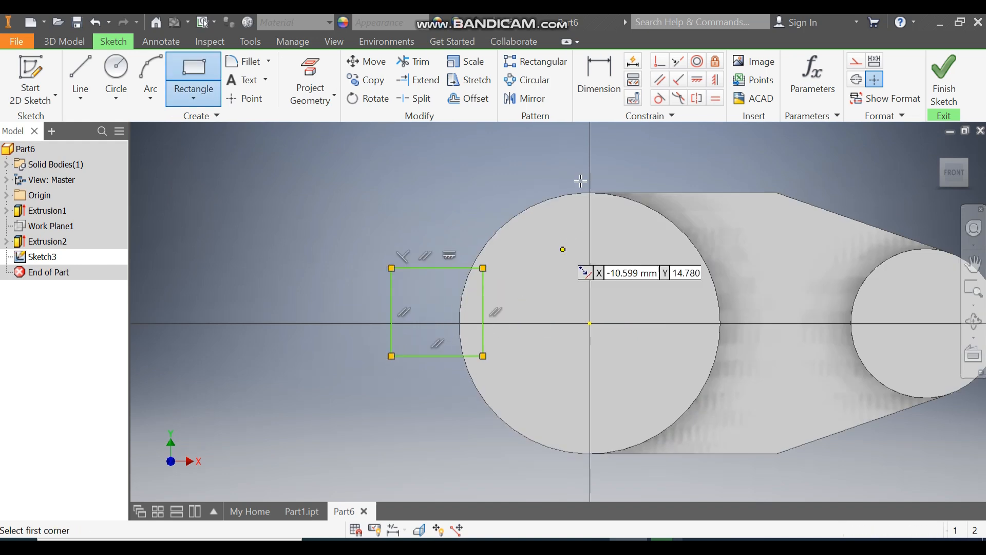
# Dimension the rectangle's outer vertical side 40 mm from the large cylinder's centre
pyautogui.click(607, 78)
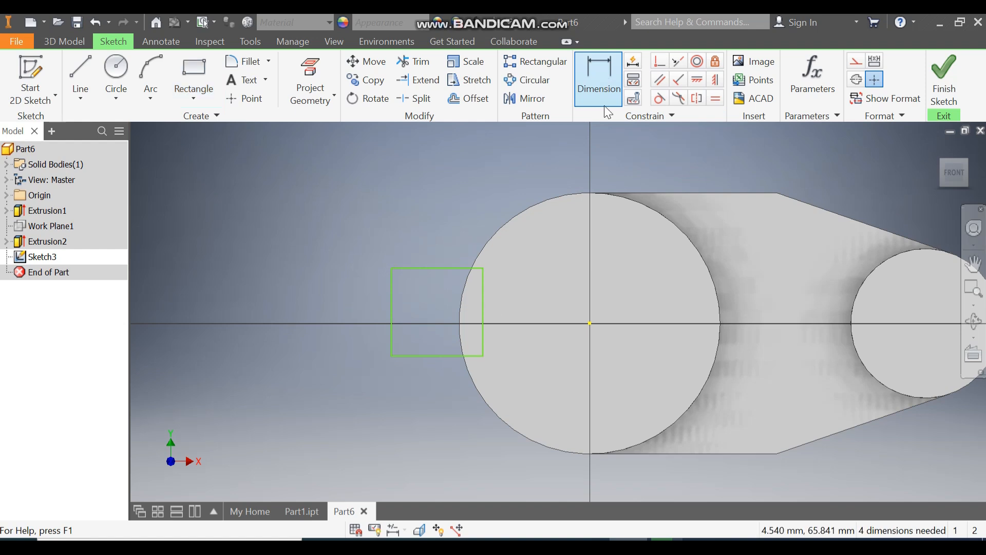
pyautogui.click(391, 294)
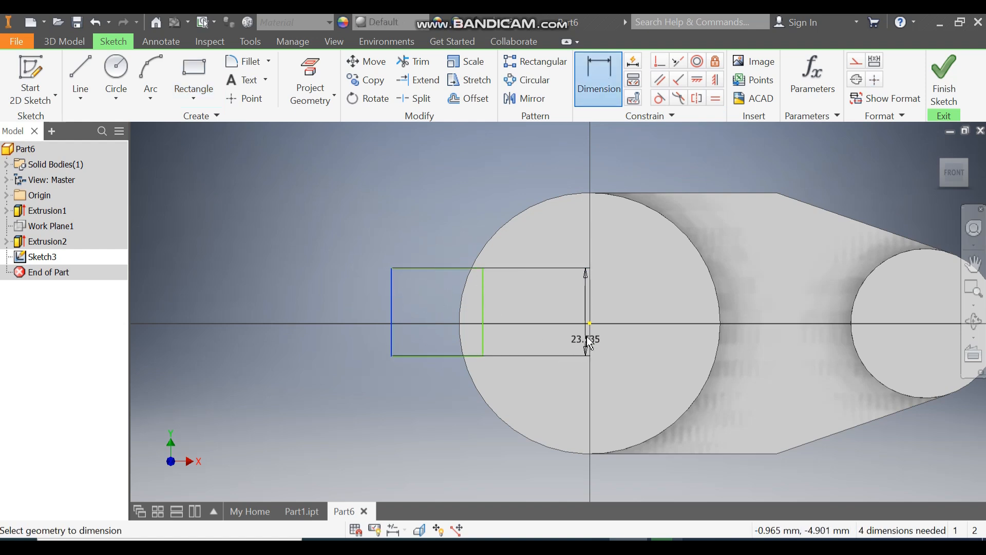
pyautogui.click(589, 324)
pyautogui.click(474, 198)
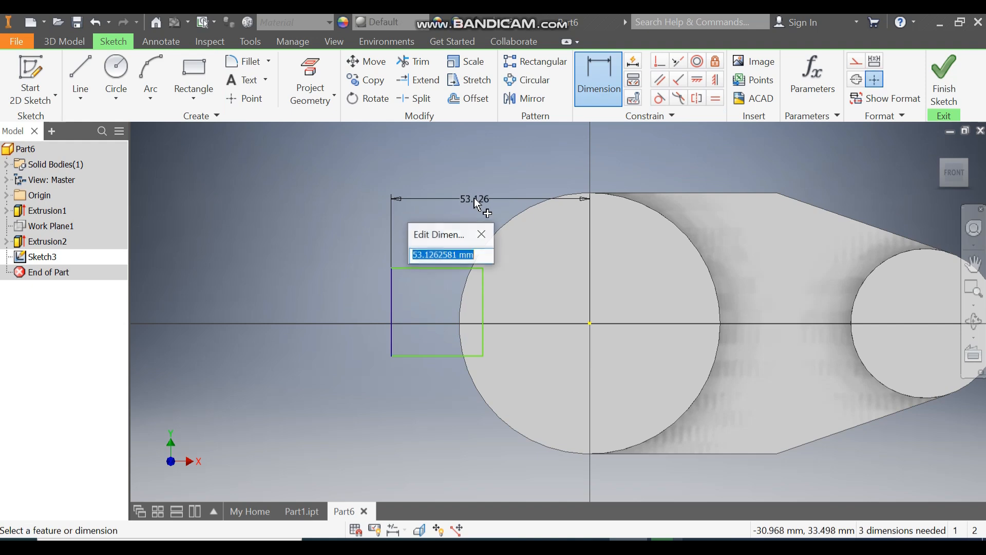
pyautogui.write('4')
pyautogui.press('Return')
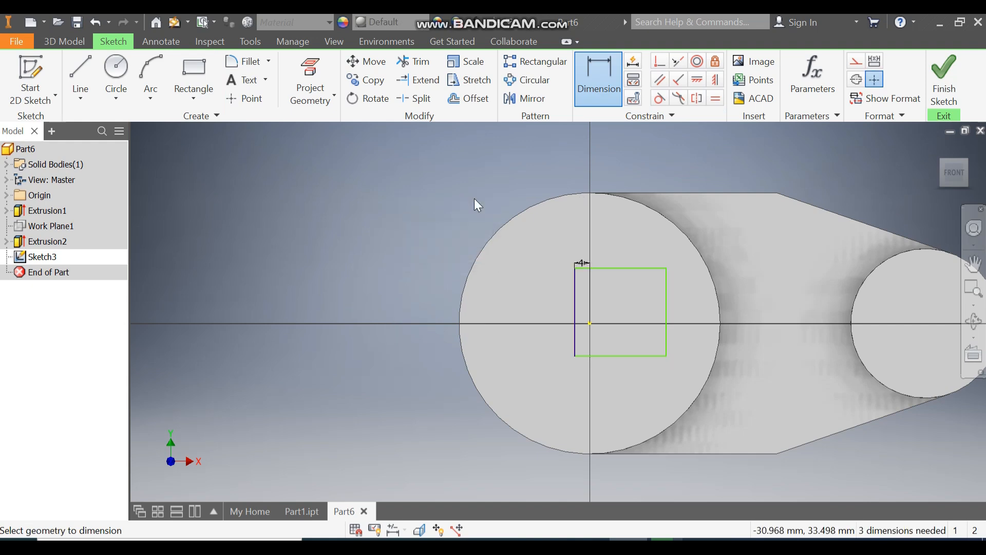
pyautogui.click(587, 262)
pyautogui.write('40')
pyautogui.press('Return')
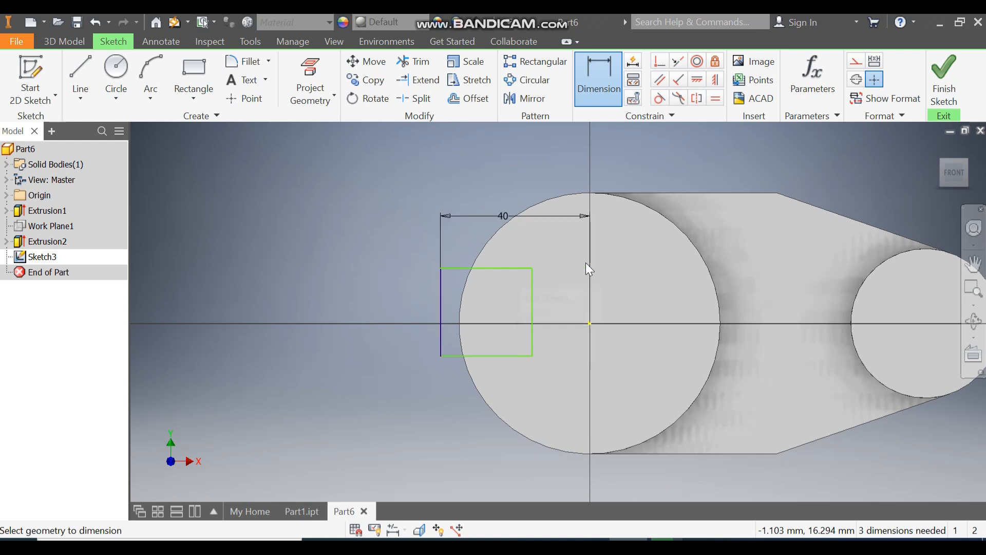
# Dimension the rectangle to a height of 20 mm and a width of 15 mm
pyautogui.click(442, 301)
pyautogui.click(388, 309)
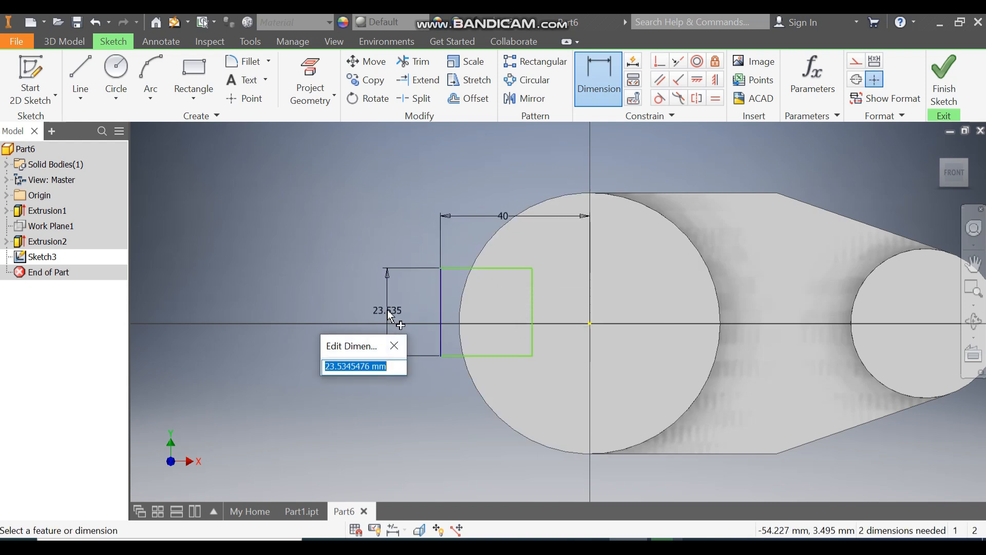
pyautogui.write('20')
pyautogui.press('Return')
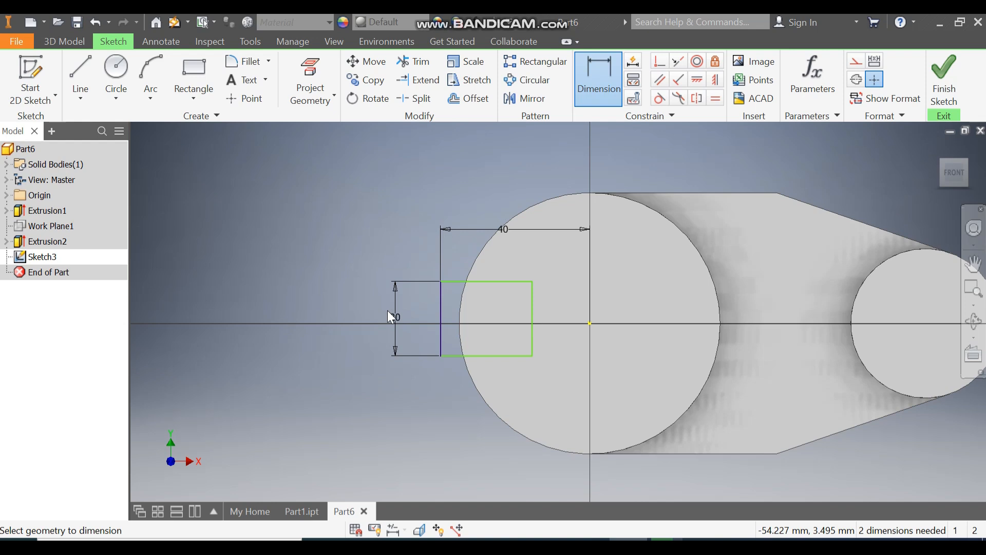
pyautogui.click(478, 356)
pyautogui.click(493, 382)
pyautogui.write('15')
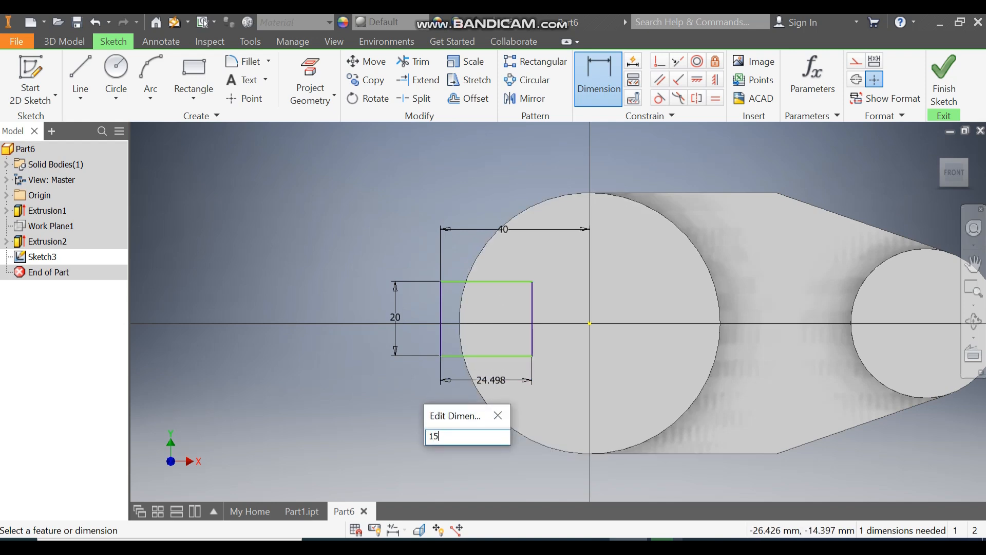
pyautogui.press('Return')
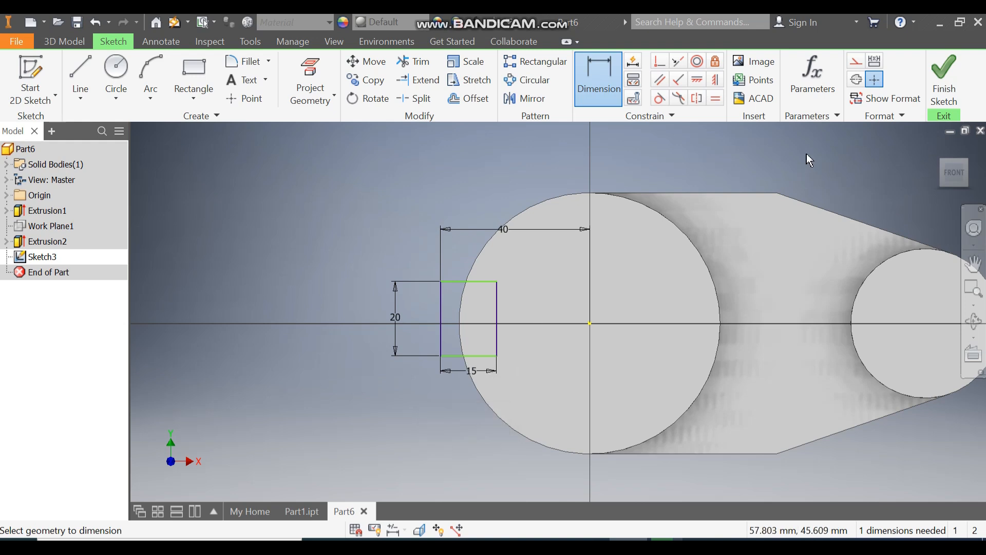
# Constrain the midpoint of the rectangle's inner side horizontally to the cylinder's centre and finish the sketch
pyautogui.click(698, 81)
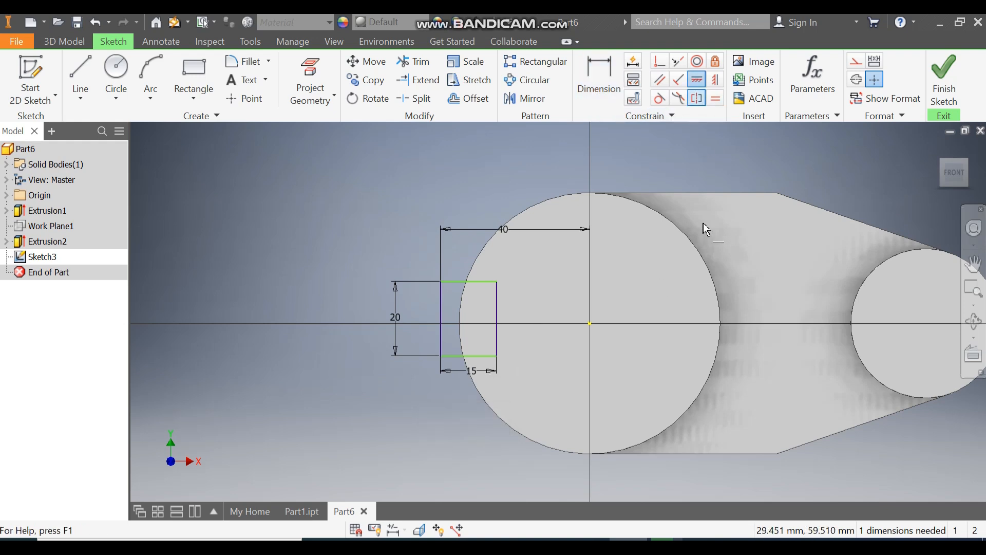
pyautogui.click(592, 324)
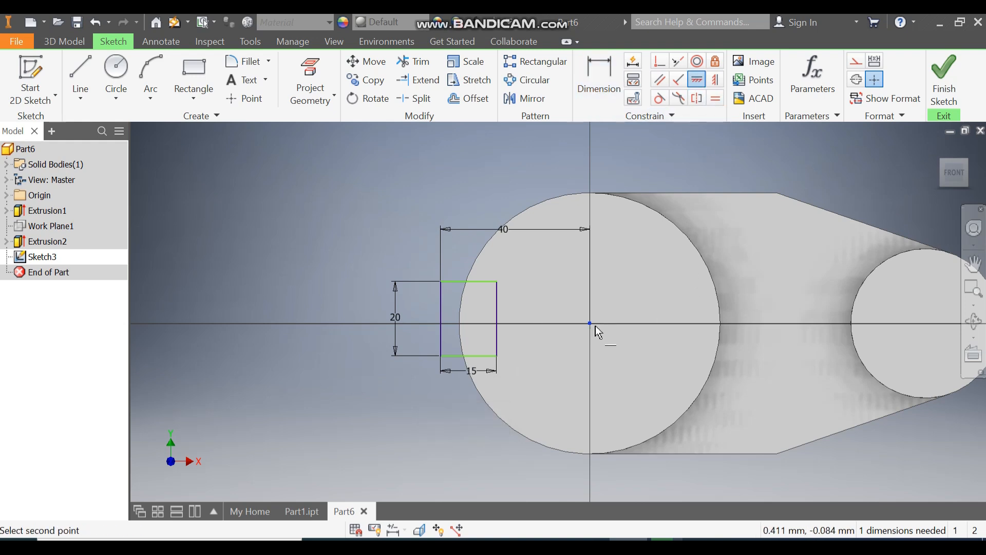
pyautogui.click(498, 319)
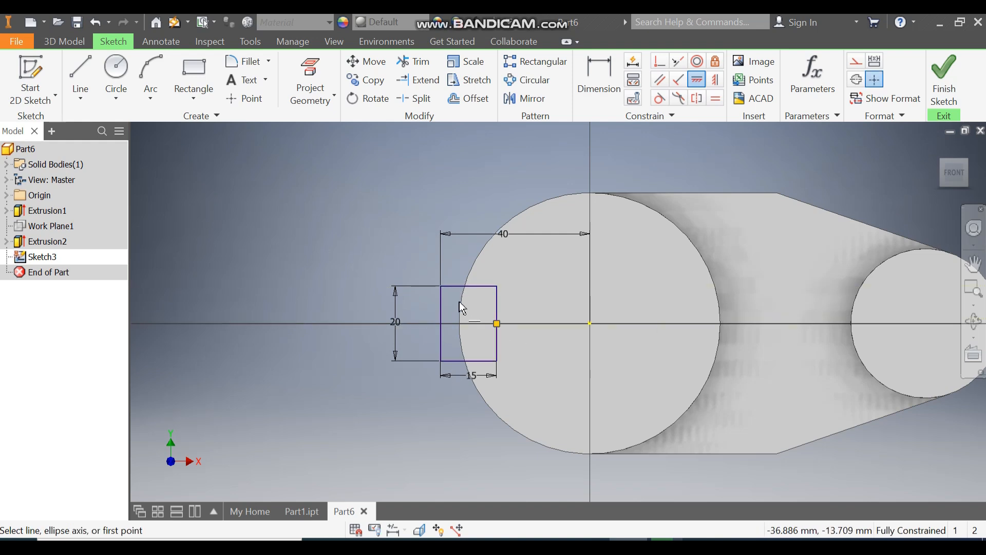
pyautogui.click(929, 90)
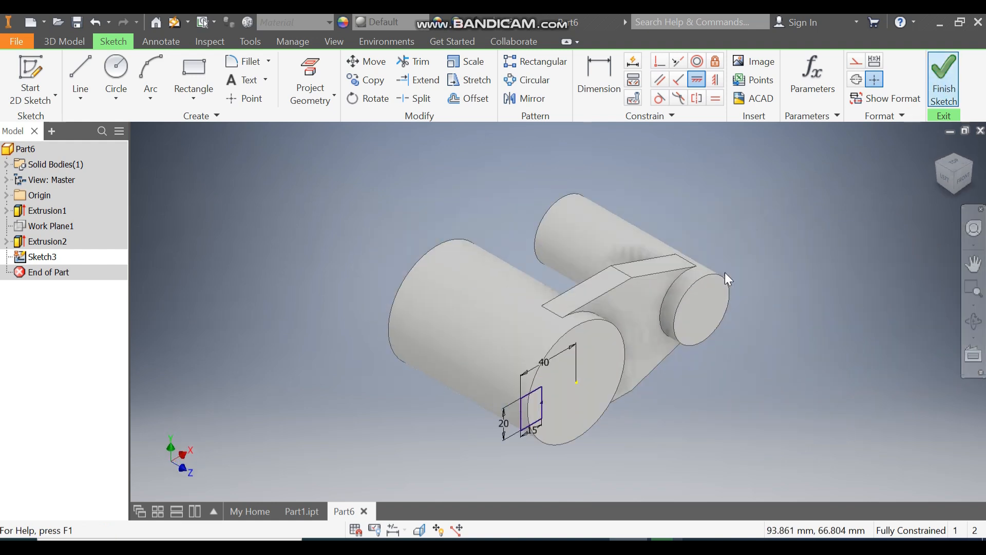
# Extrude the rectangle 25 mm backward along the large cylinder as a joined block
pyautogui.click(74, 45)
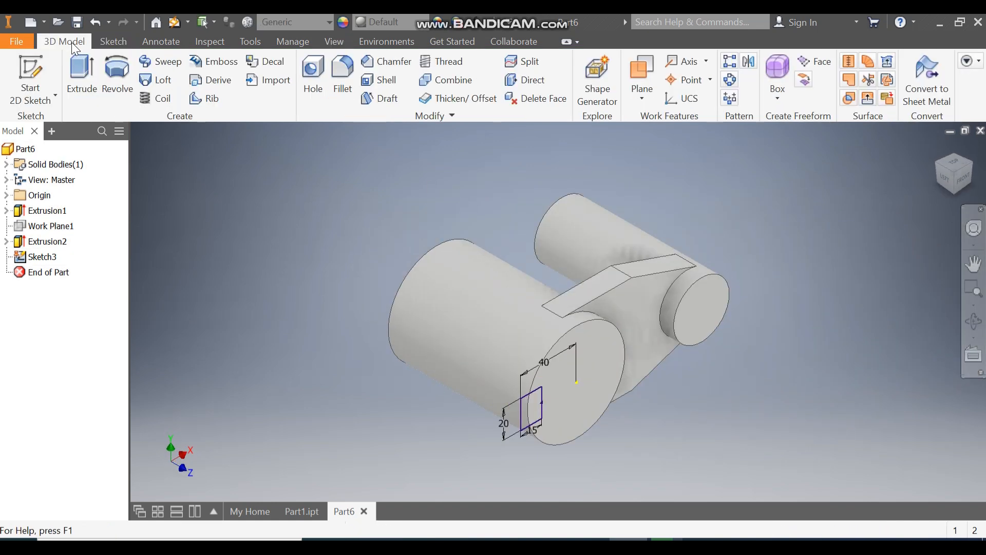
pyautogui.click(81, 71)
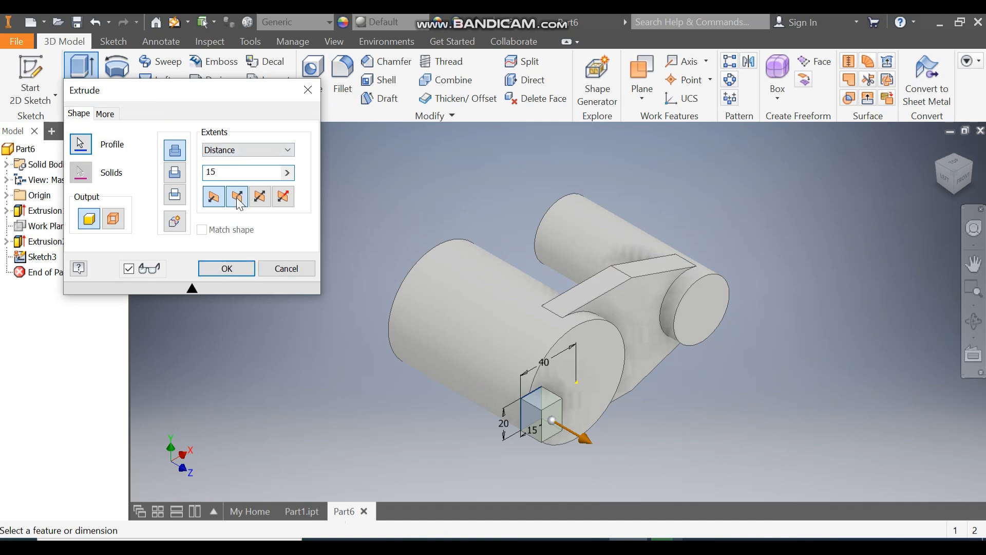
pyautogui.click(238, 199)
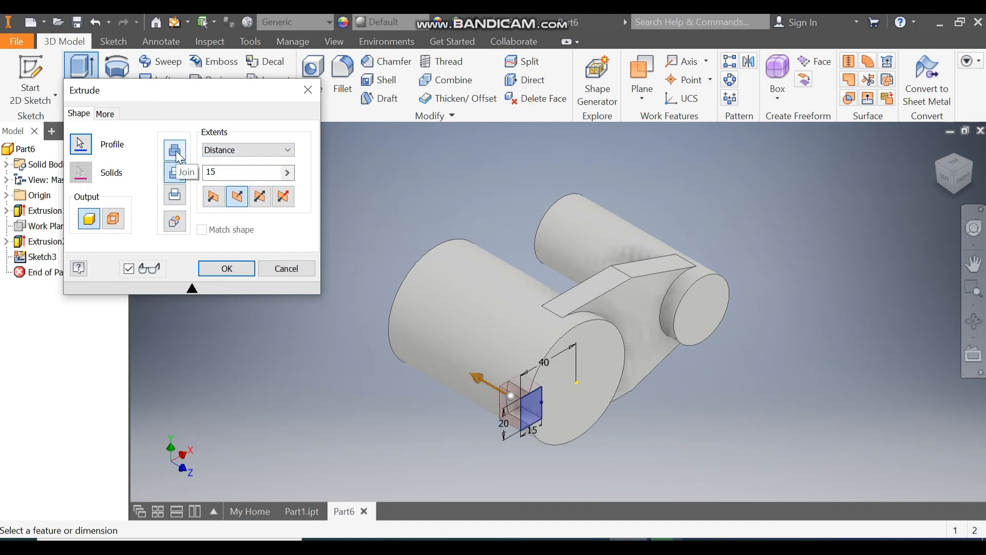
pyautogui.click(178, 154)
pyautogui.doubleClick(223, 174)
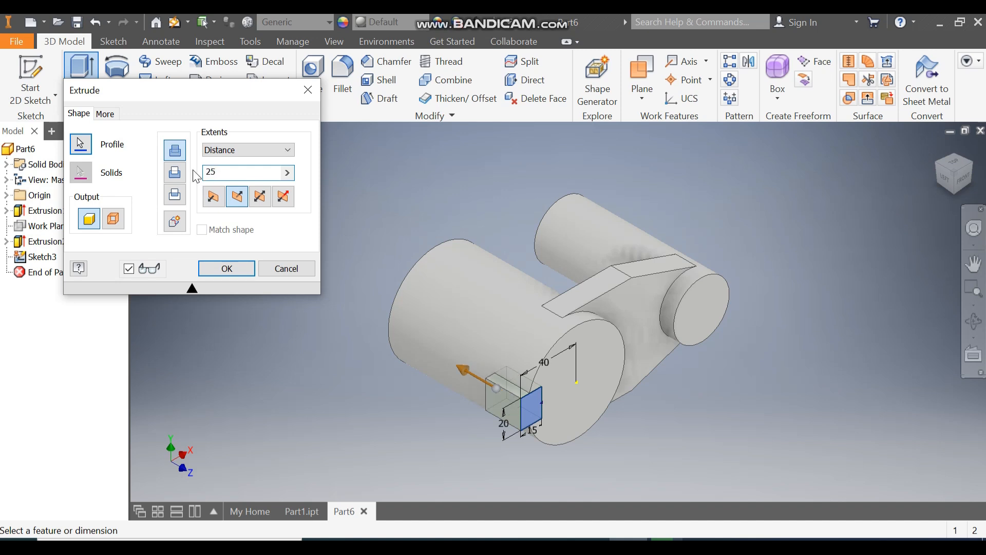
pyautogui.click(228, 269)
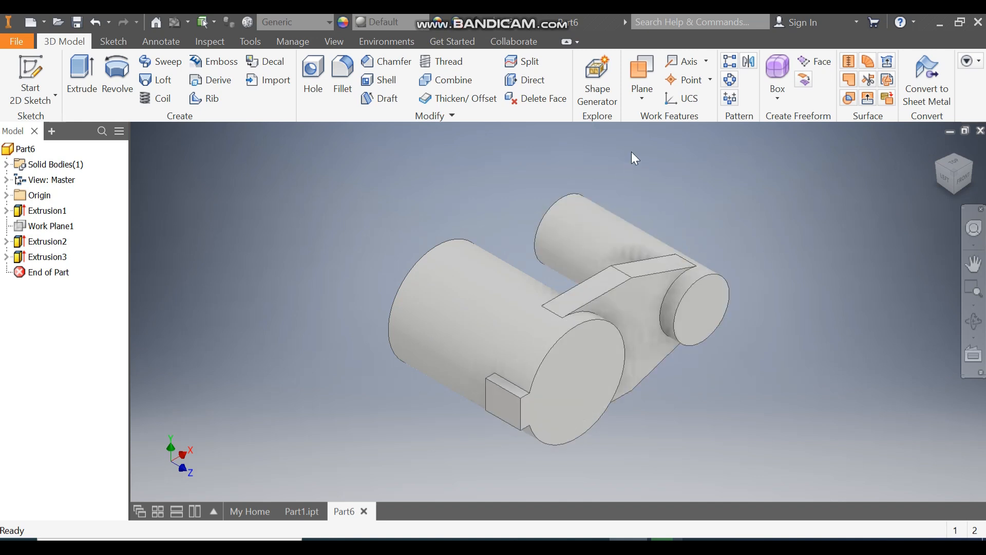
# Mirror the web (Extrusion2) and the small block (Extrusion3) about the XY origin plane
pyautogui.click(750, 61)
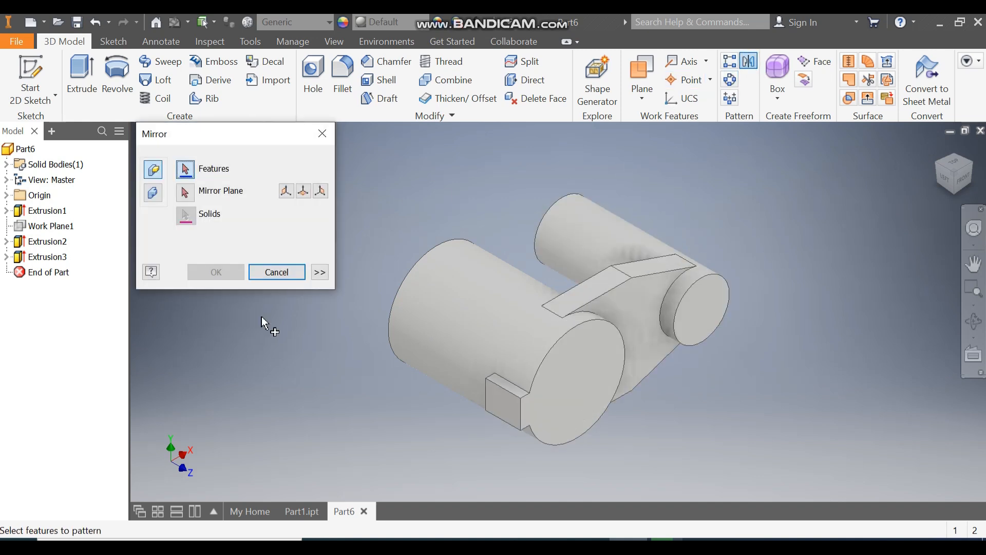
pyautogui.click(49, 245)
pyautogui.click(50, 246)
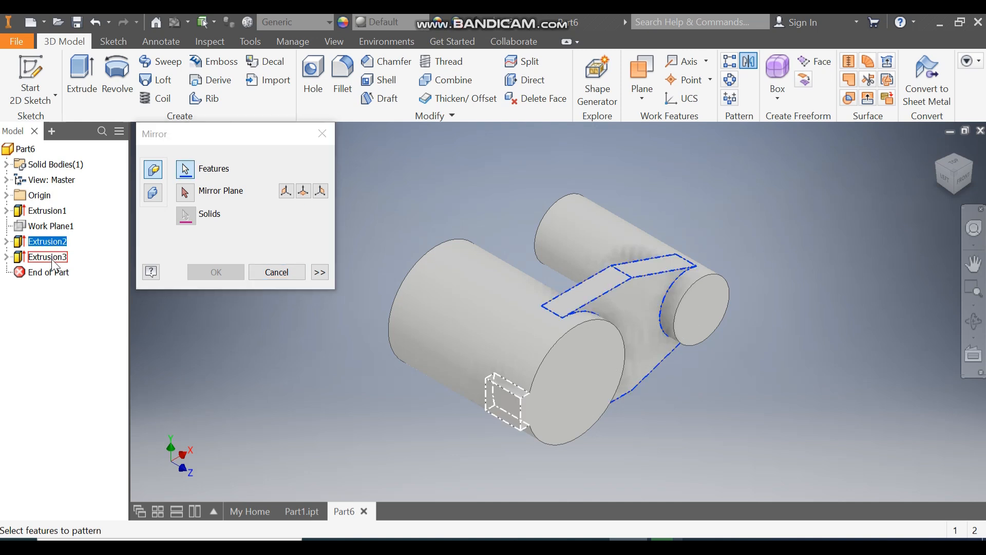
pyautogui.click(55, 262)
pyautogui.click(185, 192)
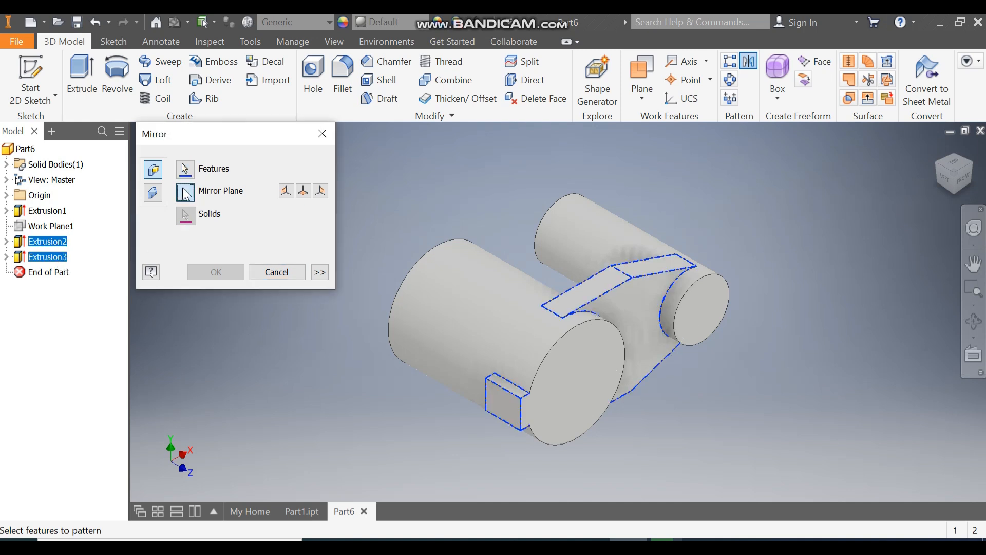
pyautogui.click(6, 196)
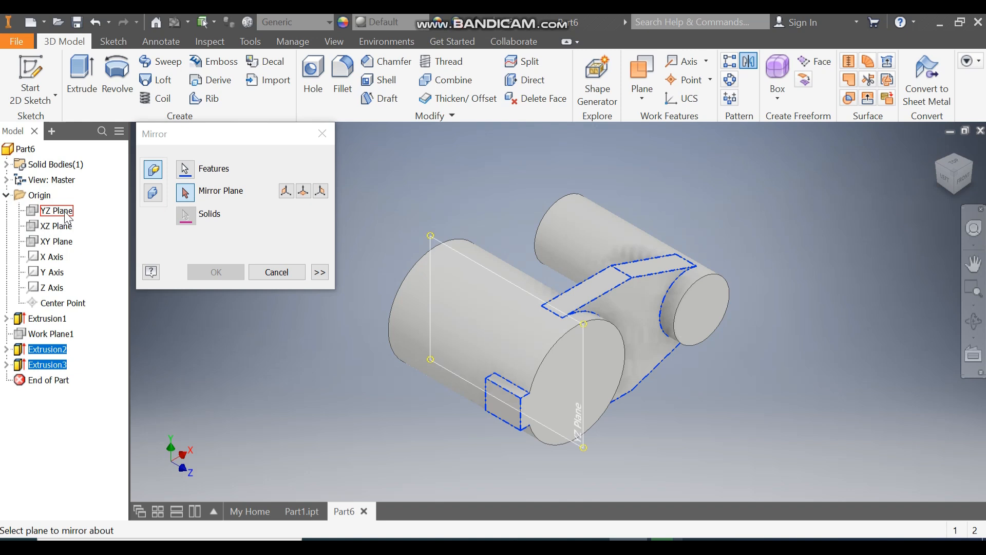
pyautogui.click(58, 247)
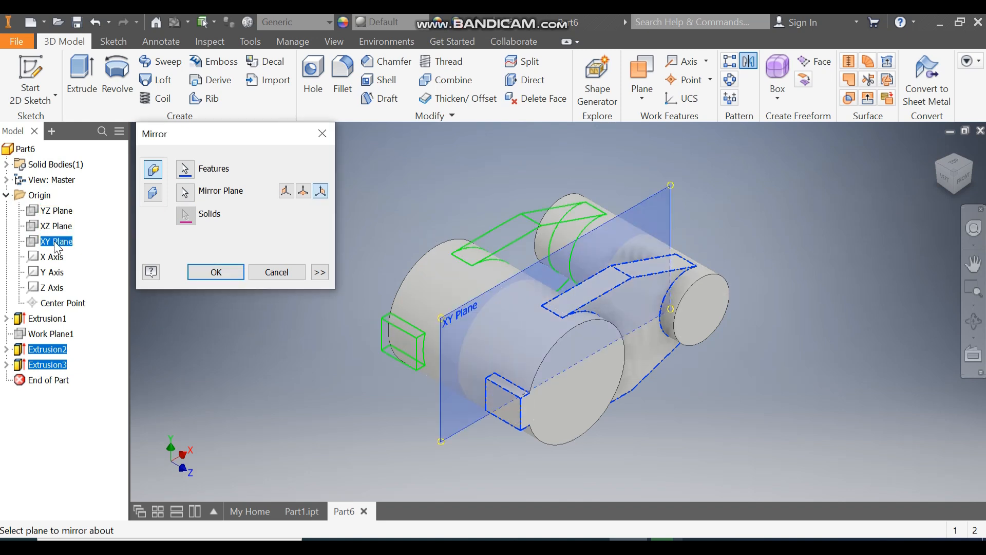
pyautogui.click(216, 272)
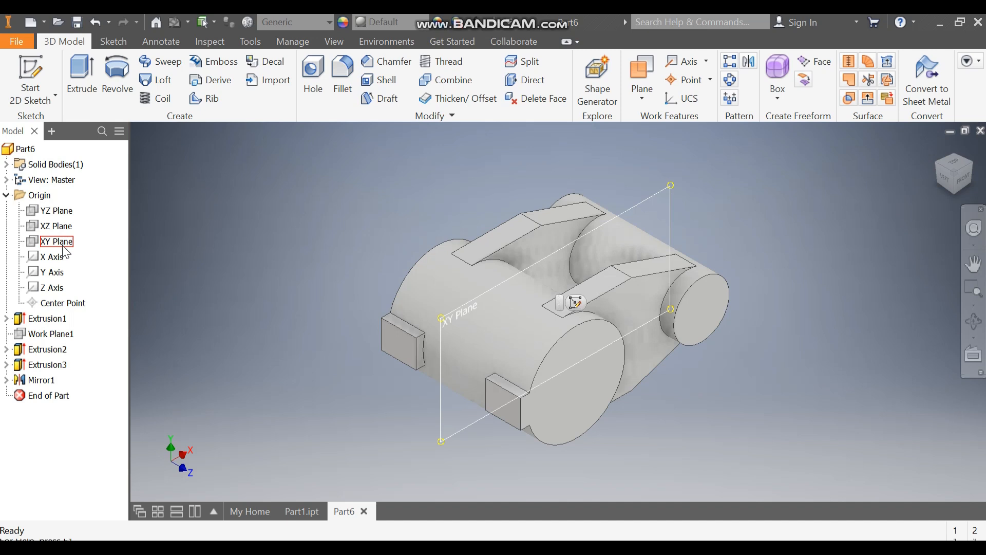
# Start a sketch on the XY plane and switch the model display to Wireframe
pyautogui.click(574, 301)
pyautogui.click(581, 304)
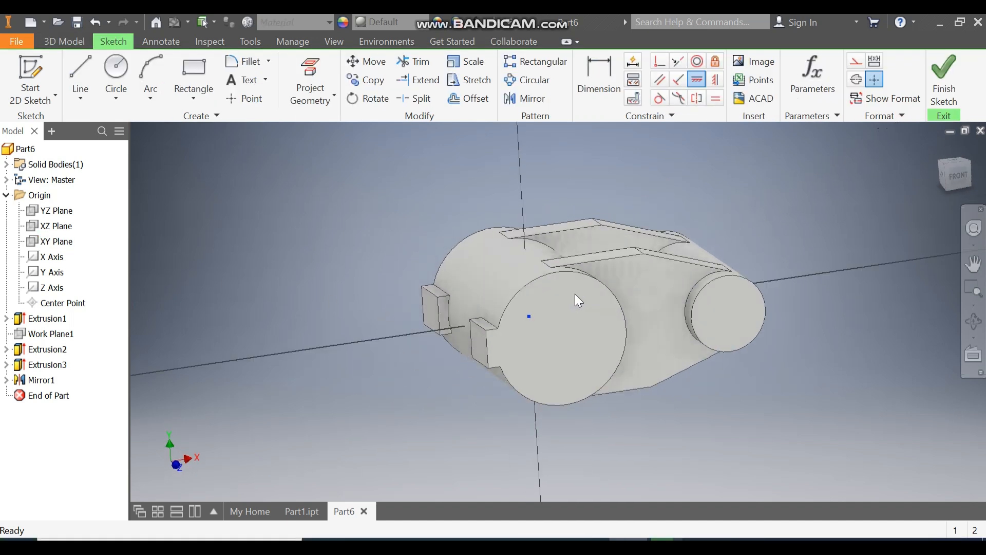
pyautogui.scroll(-3, 791, 311)
pyautogui.moveTo(790, 312); pyautogui.dragTo(801, 311, button='middle')
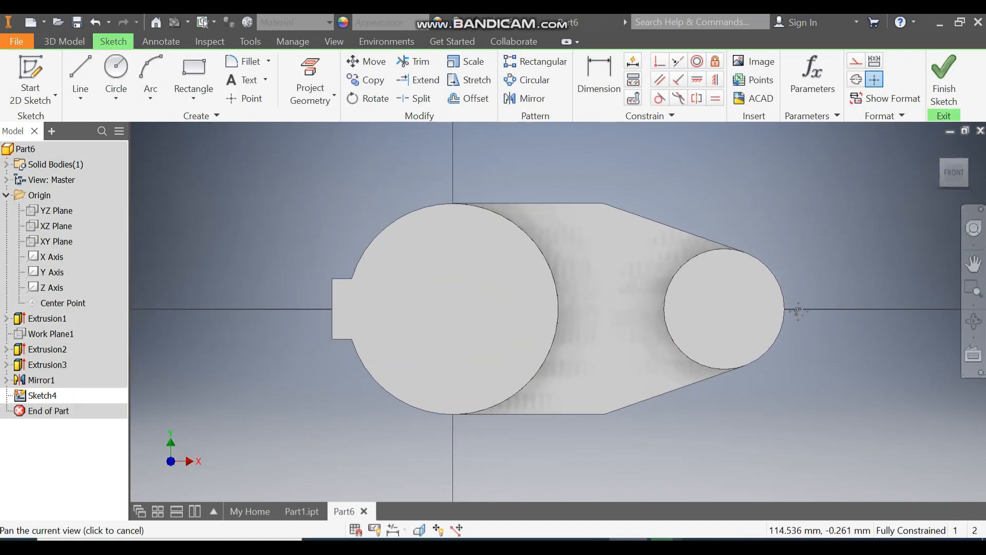
pyautogui.click(331, 41)
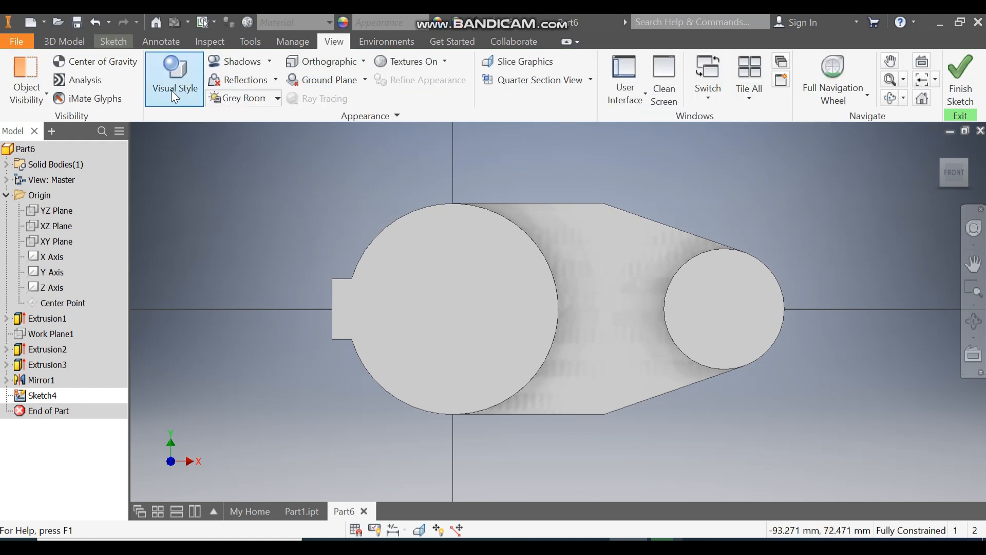
pyautogui.click(172, 90)
pyautogui.click(215, 261)
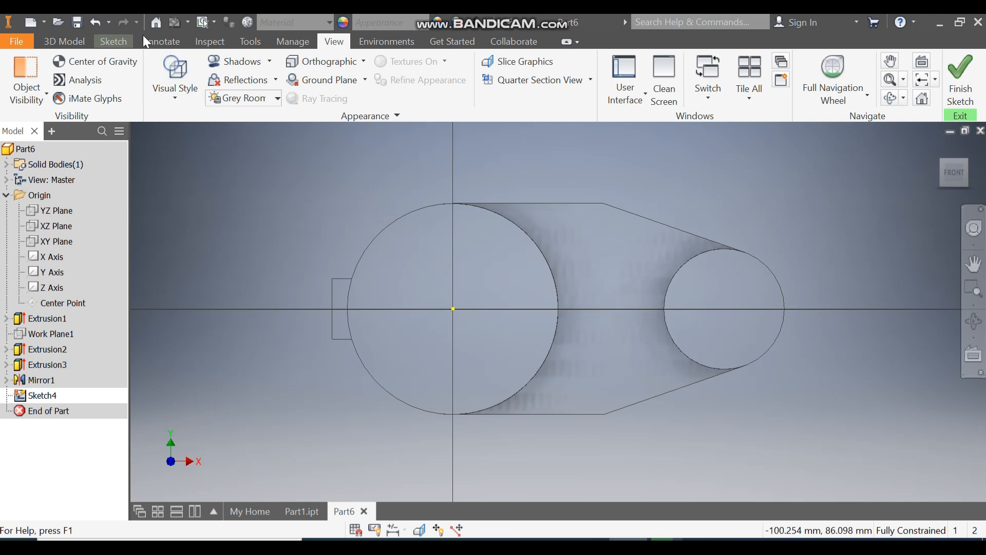
# Sketch two two-point rectangles: a tall one about 41 mm wide over the clamp block side, and a longer one enclosing the web and small cylinder
pyautogui.click(115, 41)
pyautogui.click(210, 97)
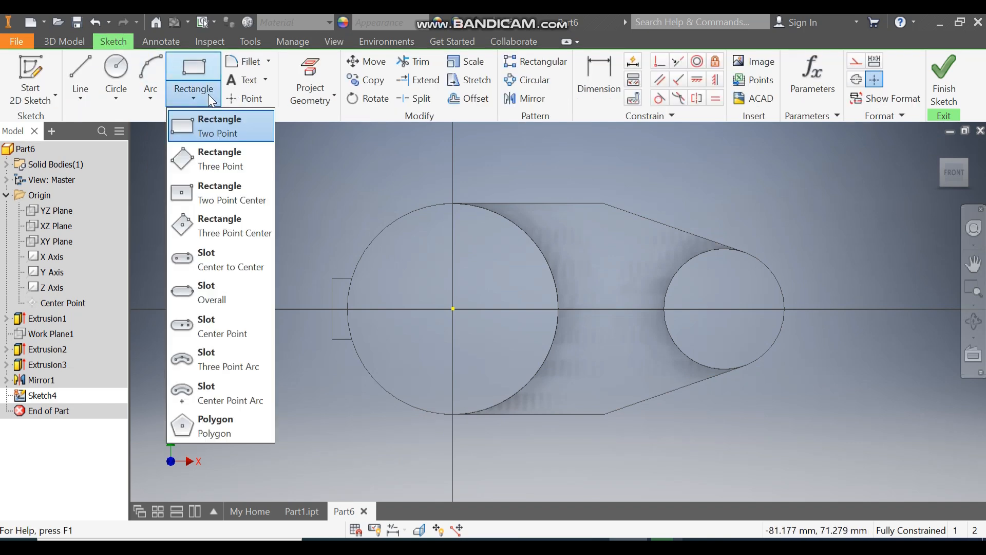
pyautogui.click(218, 125)
pyautogui.click(308, 163)
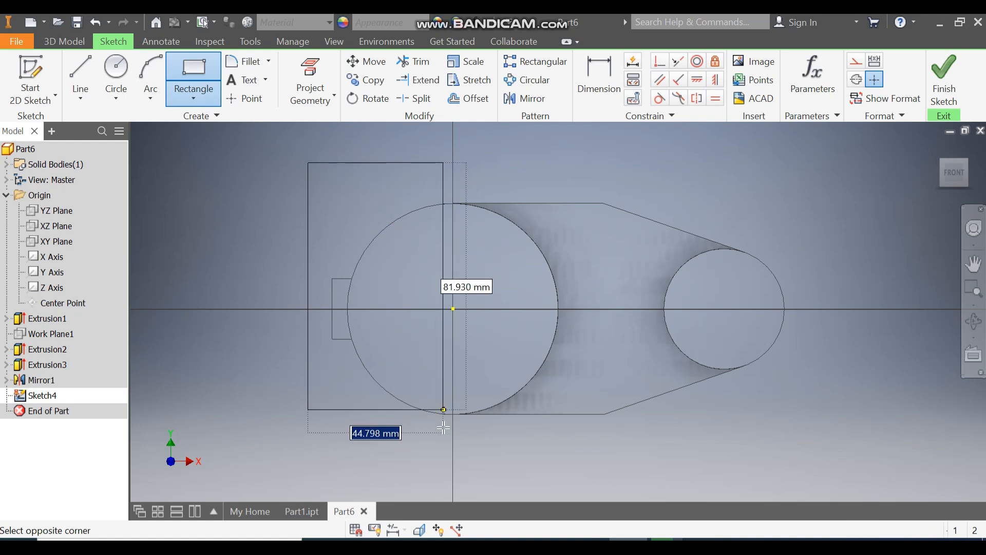
pyautogui.click(431, 456)
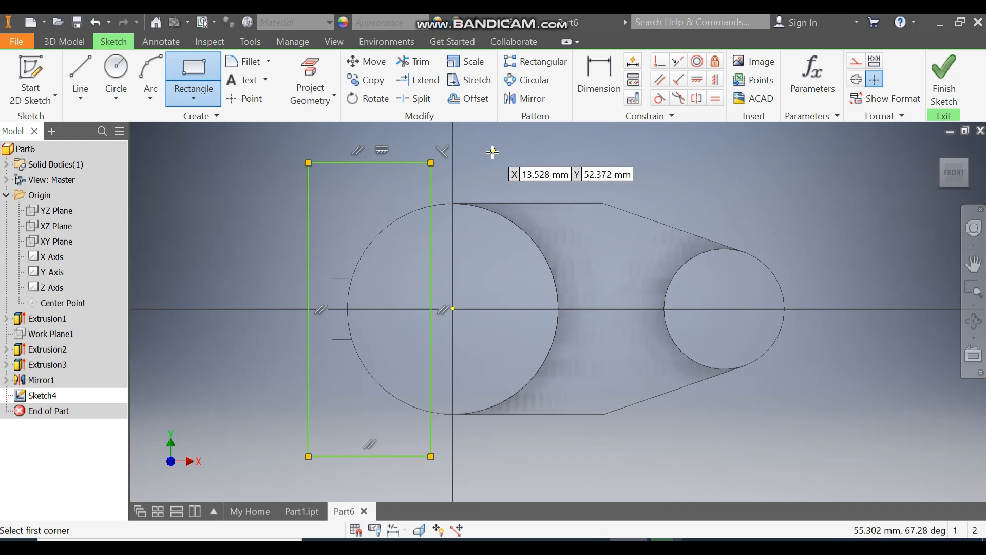
pyautogui.click(478, 184)
pyautogui.click(820, 449)
# Dimension the clamp-side rectangle 45 mm wide, with its inner side 12 mm from the large cylinder's centre
pyautogui.click(598, 80)
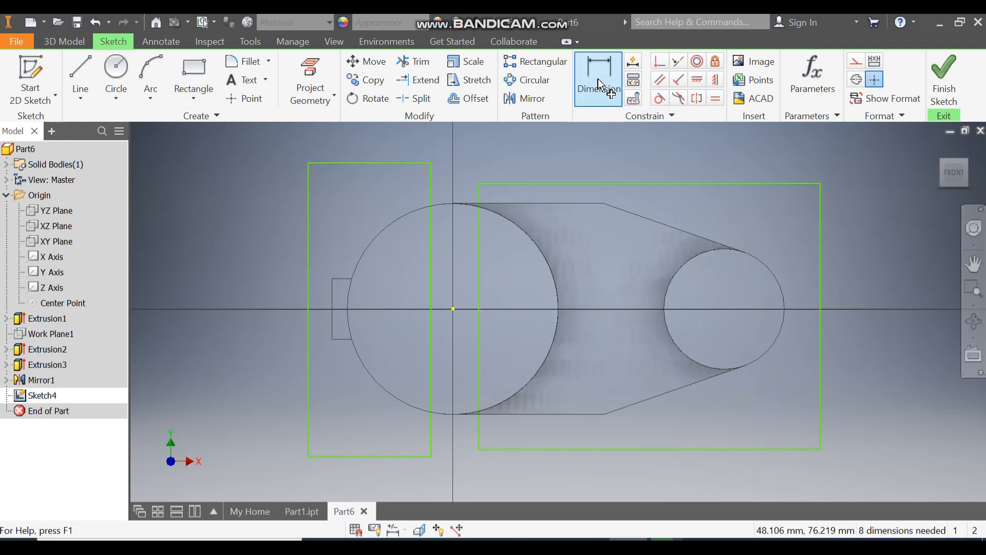
pyautogui.click(424, 164)
pyautogui.click(381, 148)
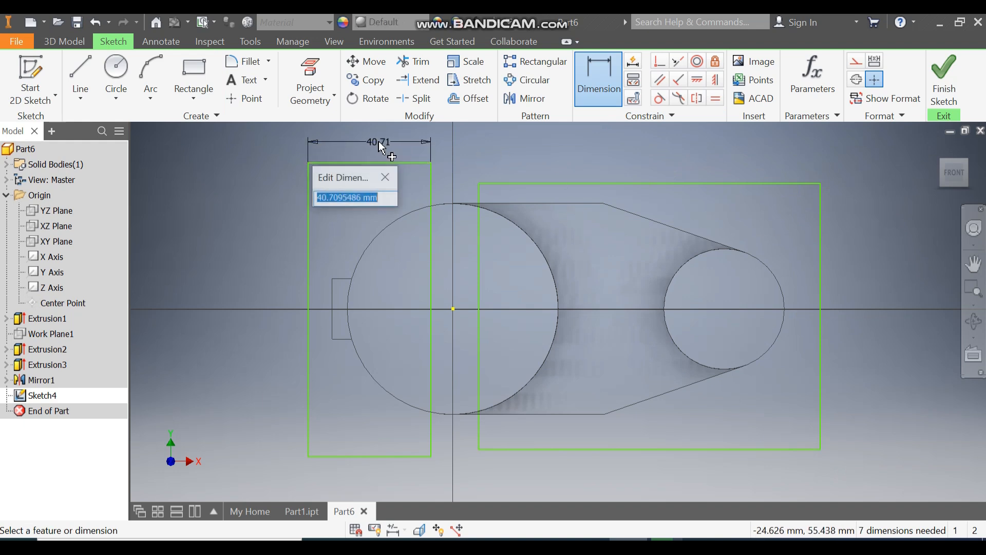
pyautogui.write('45')
pyautogui.press('Return')
pyautogui.click(429, 259)
pyautogui.click(452, 309)
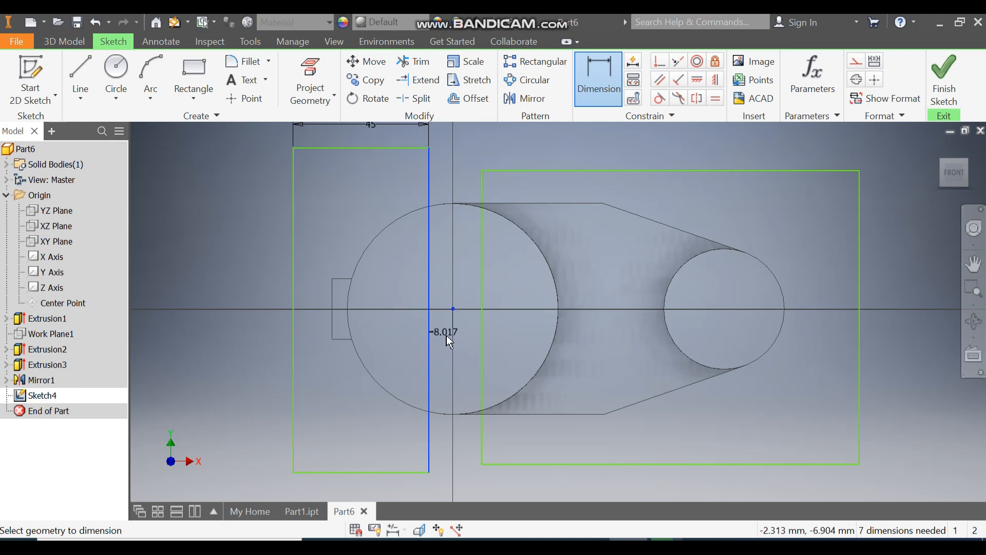
pyautogui.click(445, 334)
pyautogui.write('12')
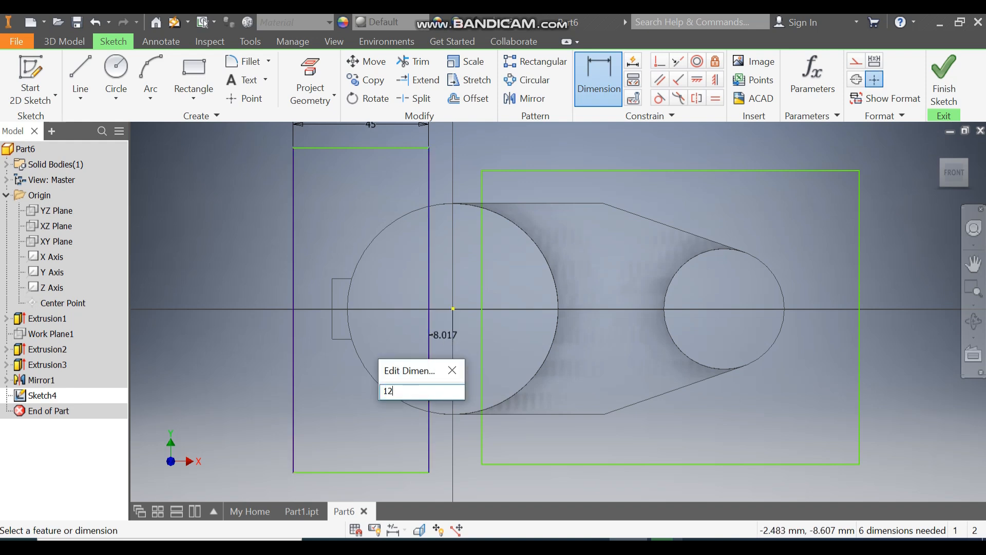
pyautogui.press('Return')
# Dimension the clamp-side rectangle's height to 80 mm
pyautogui.scroll(2, 368, 307)
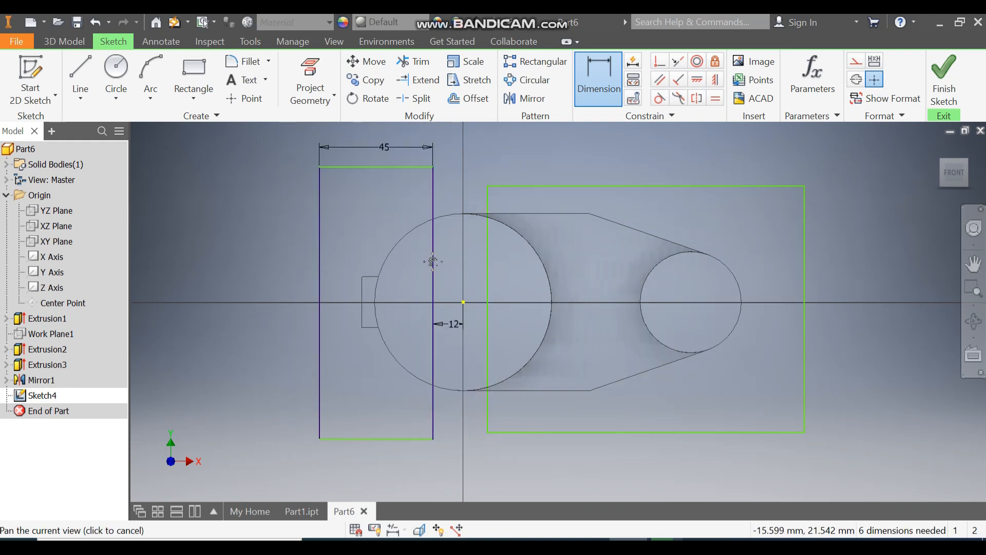
pyautogui.click(345, 301)
pyautogui.click(287, 310)
pyautogui.write('80')
pyautogui.press('Return')
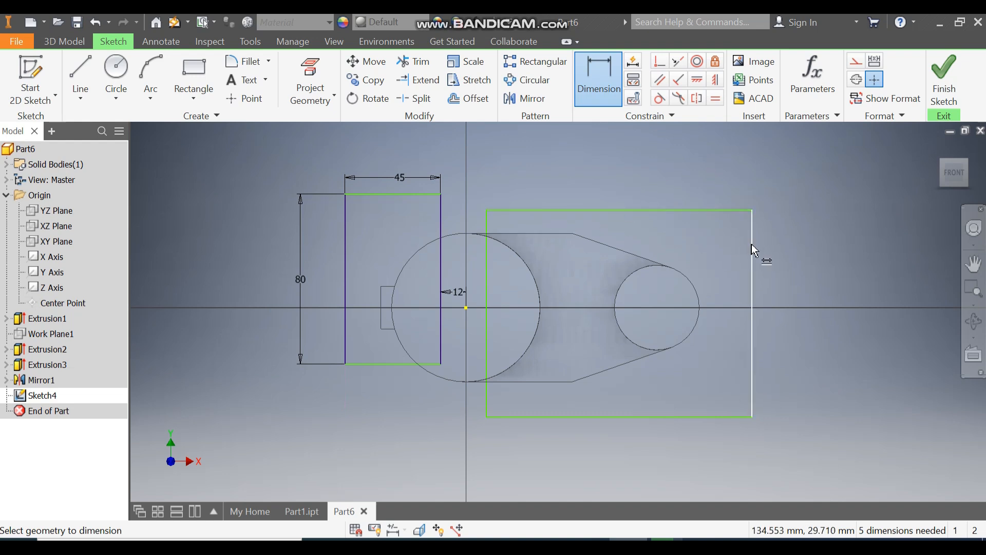
# Dimension the web-side rectangle 90 mm long and move its upper and lower sides inside the web outline
pyautogui.click(665, 208)
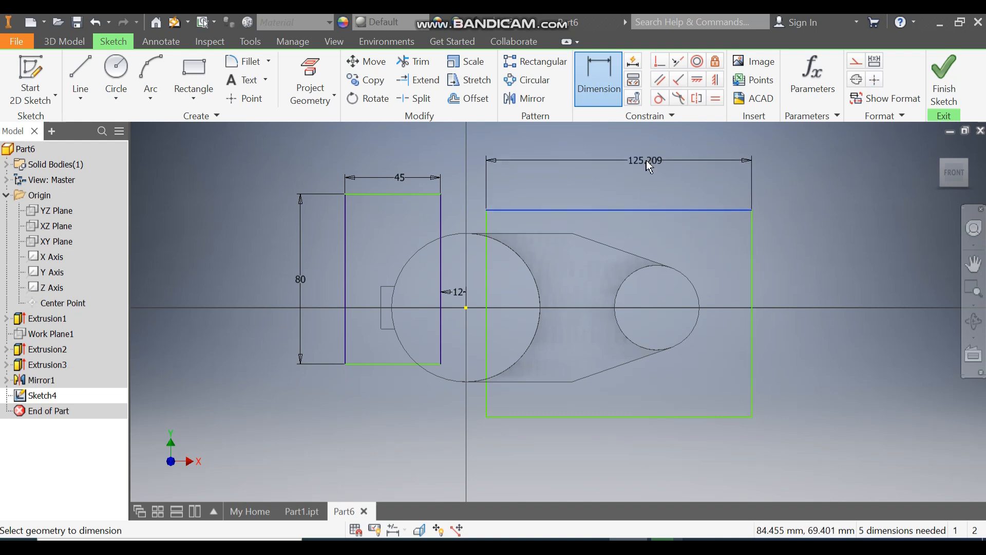
pyautogui.click(645, 159)
pyautogui.write('90')
pyautogui.press('Return')
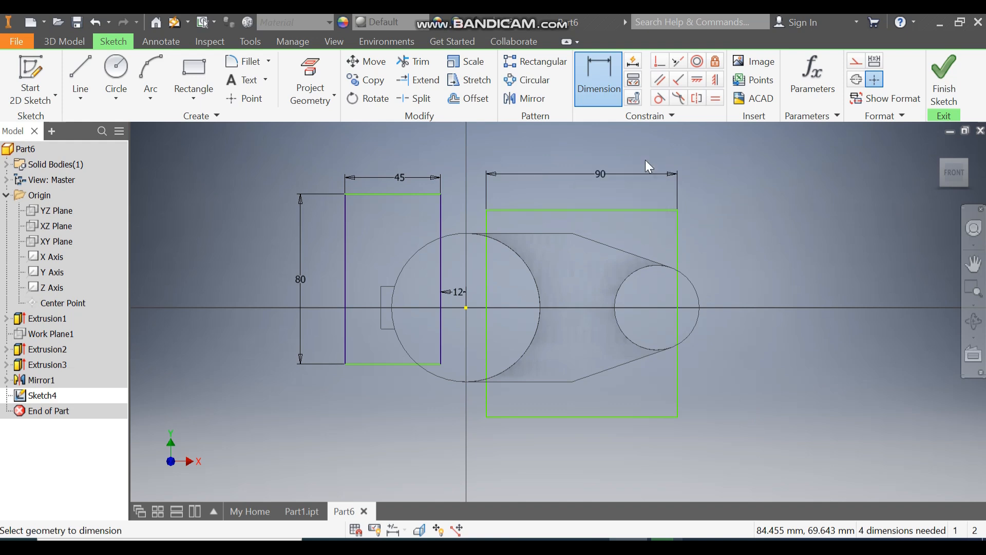
pyautogui.press('Escape')
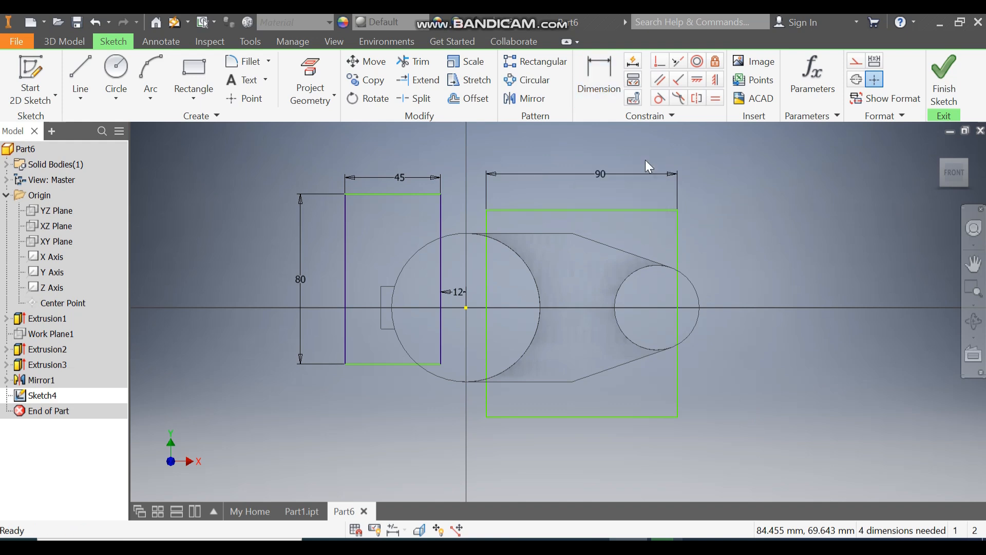
pyautogui.moveTo(617, 211); pyautogui.dragTo(630, 265)
pyautogui.moveTo(621, 406); pyautogui.dragTo(623, 367)
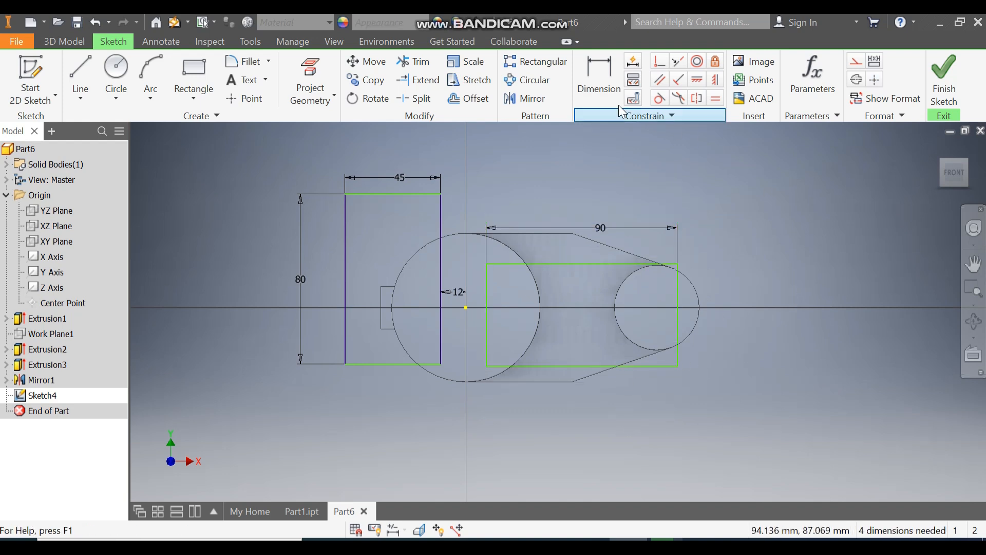
# Dimension the web-side rectangle's upper and lower sides 8 mm inward from the web's horizontal edges
pyautogui.click(600, 83)
pyautogui.click(546, 233)
pyautogui.click(559, 265)
pyautogui.click(557, 245)
pyautogui.write('8')
pyautogui.press('Return')
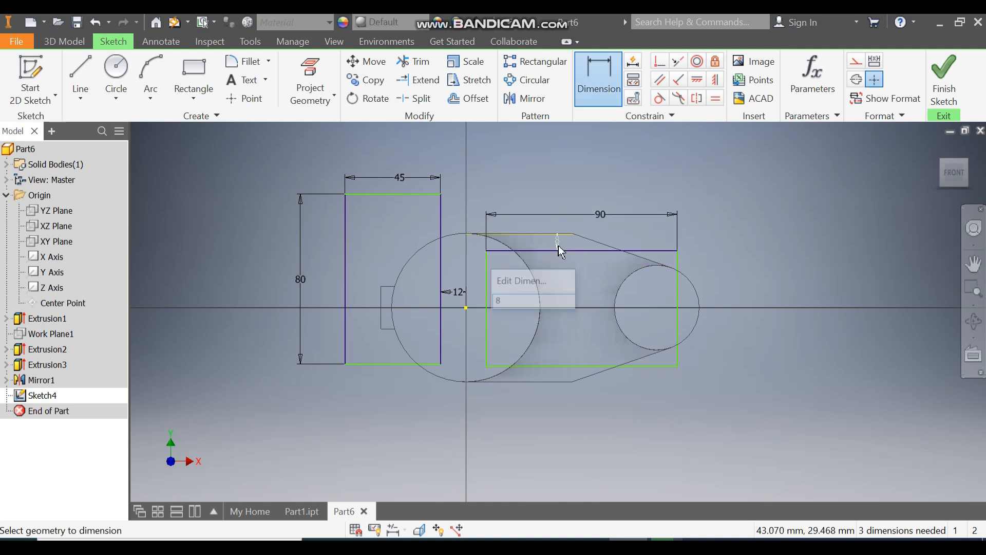
pyautogui.click(564, 367)
pyautogui.click(560, 382)
pyautogui.click(563, 378)
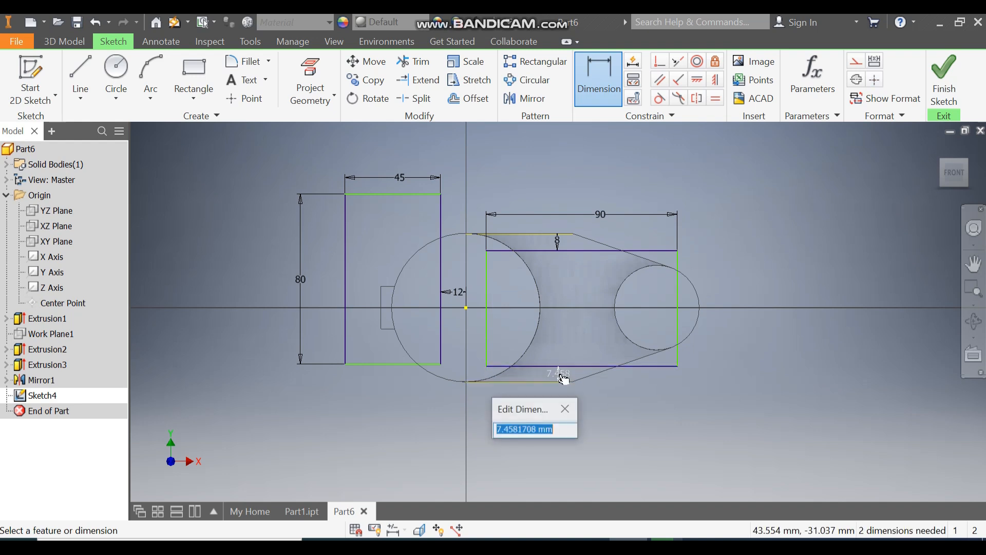
pyautogui.write('0')
pyautogui.press('Return')
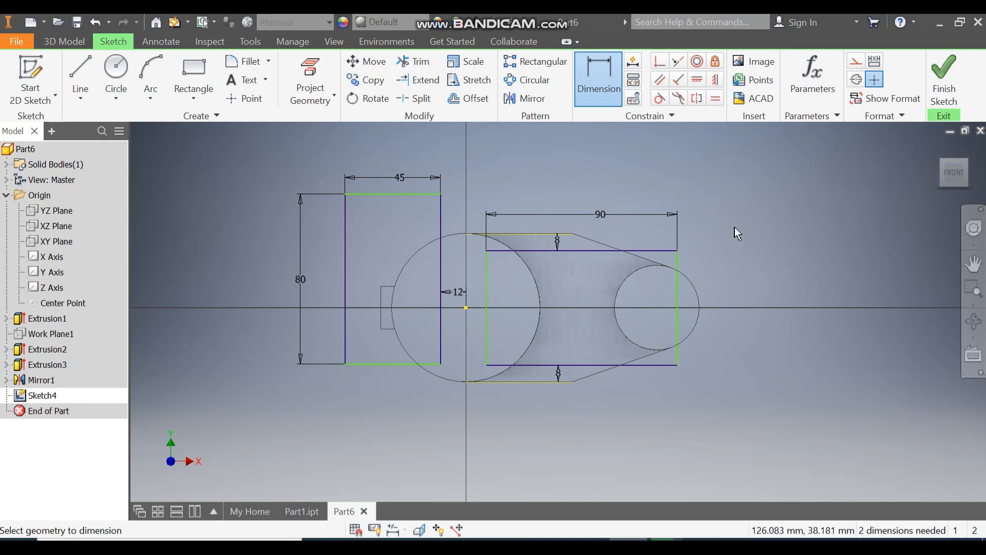
# Try to constrain the midpoint of the web-side rectangle's inner side horizontally to the large cylinder's centre
pyautogui.click(699, 79)
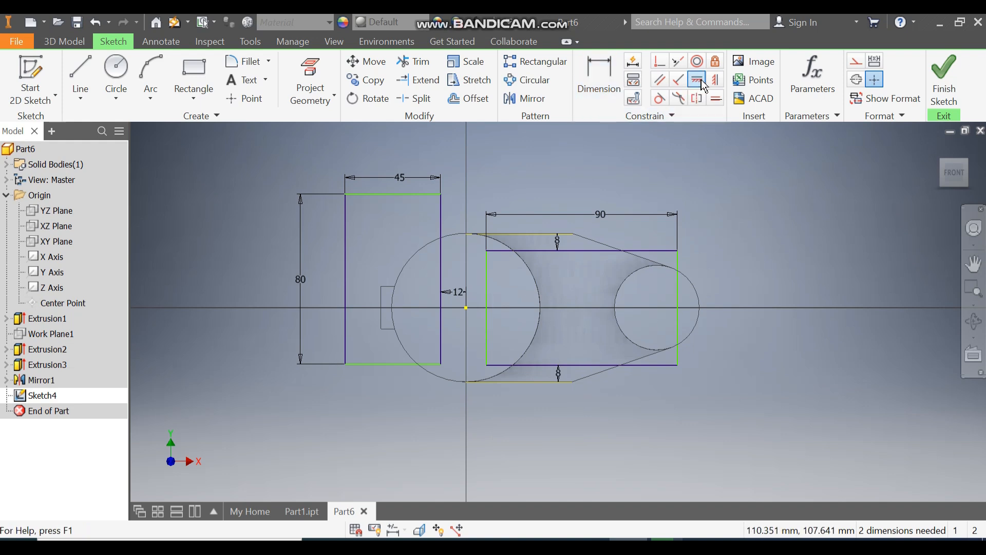
pyautogui.click(466, 309)
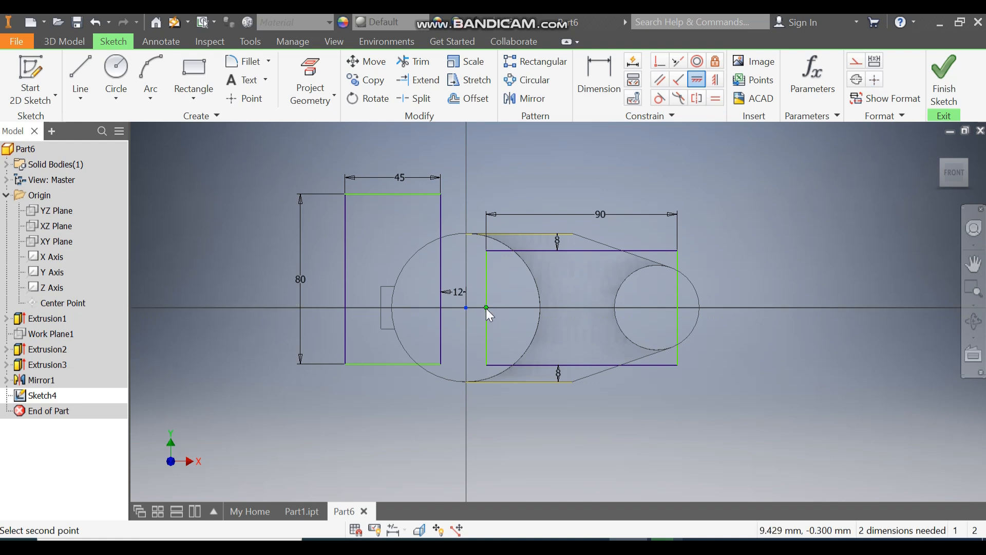
pyautogui.click(487, 307)
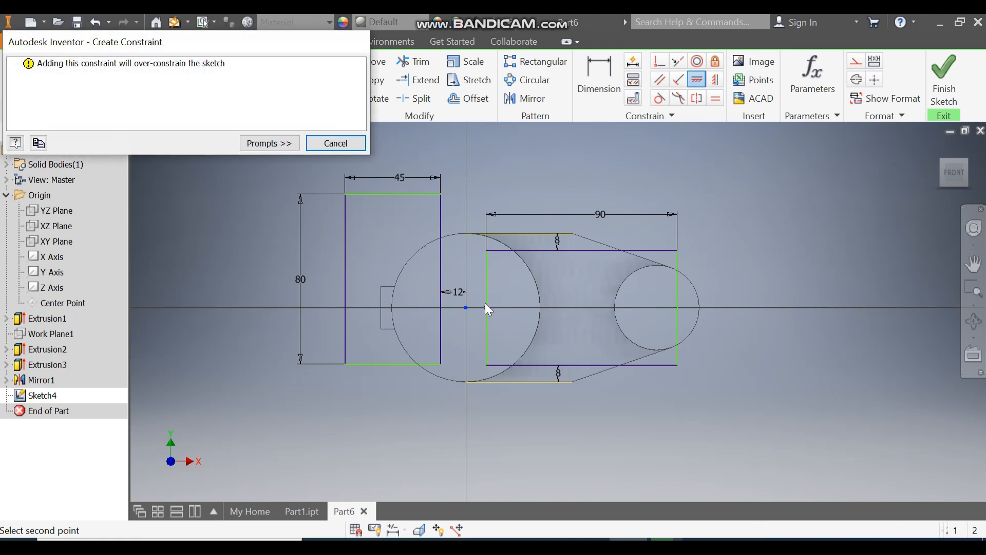
pyautogui.click(335, 144)
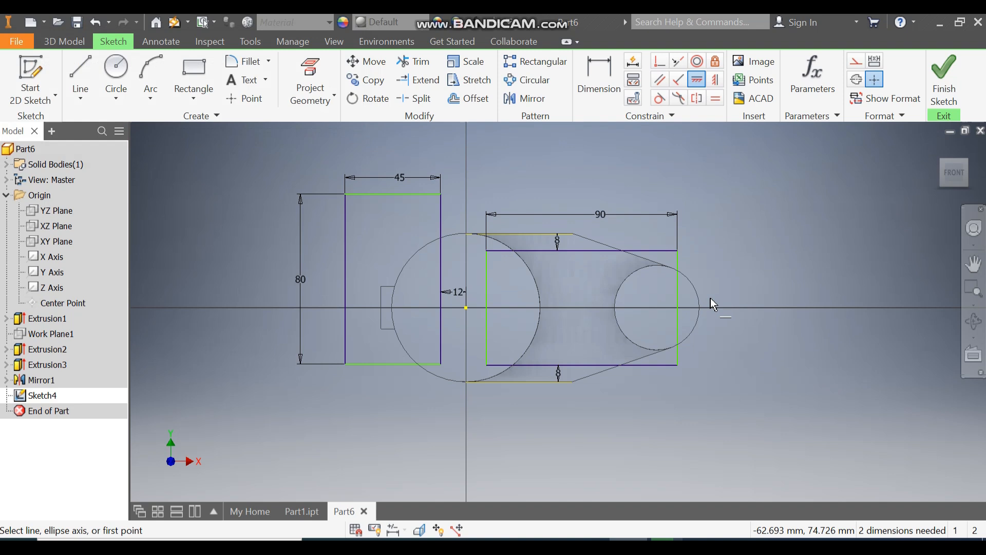
# Constrain the midpoint of the clamp-side rectangle's inner side horizontally to the large cylinder's centre
pyautogui.click(441, 279)
pyautogui.click(466, 308)
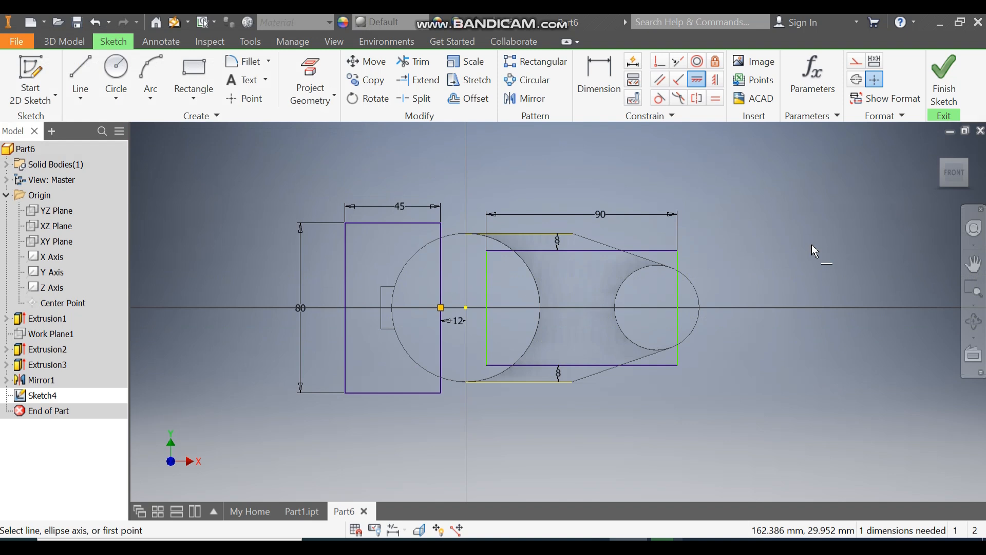
pyautogui.press('Escape')
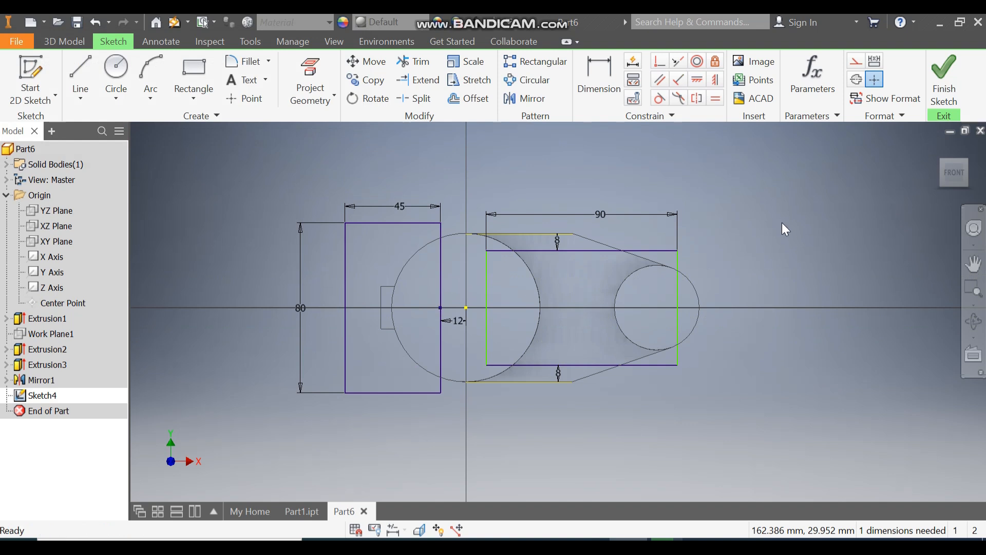
# Place the web-side rectangle's inner upper corner on the large cylinder's circle with a coincident constraint and finish the sketch
pyautogui.moveTo(678, 302); pyautogui.dragTo(763, 308)
pyautogui.click(834, 215)
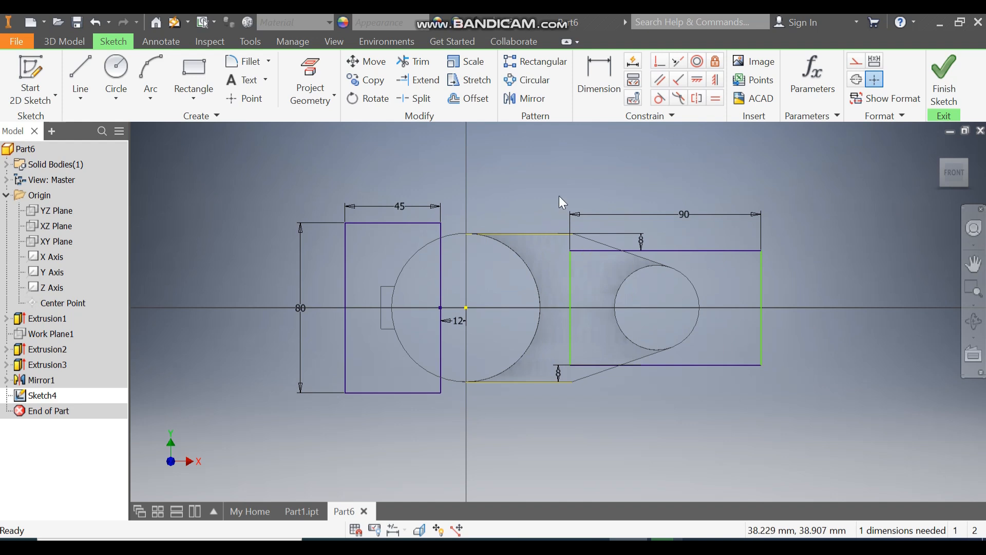
pyautogui.click(657, 65)
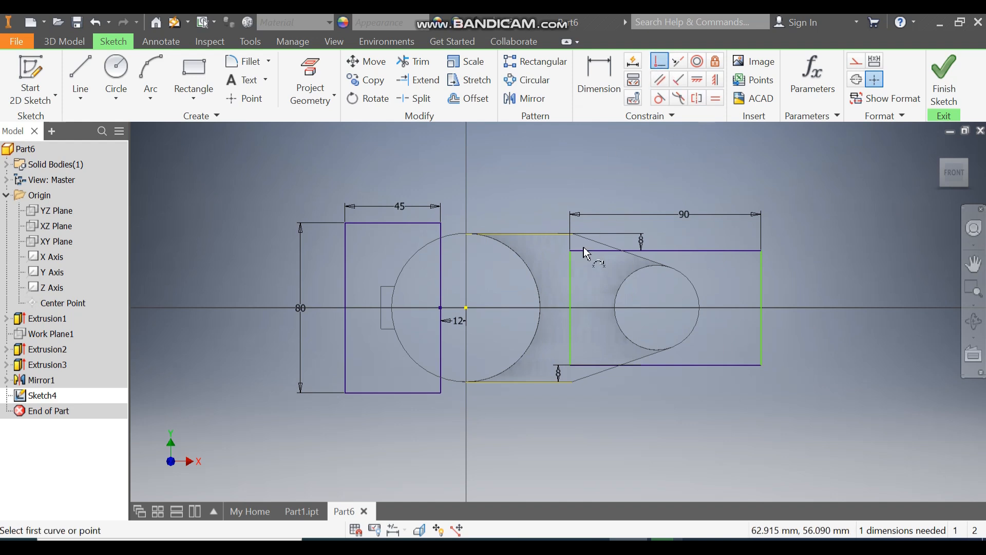
pyautogui.click(519, 255)
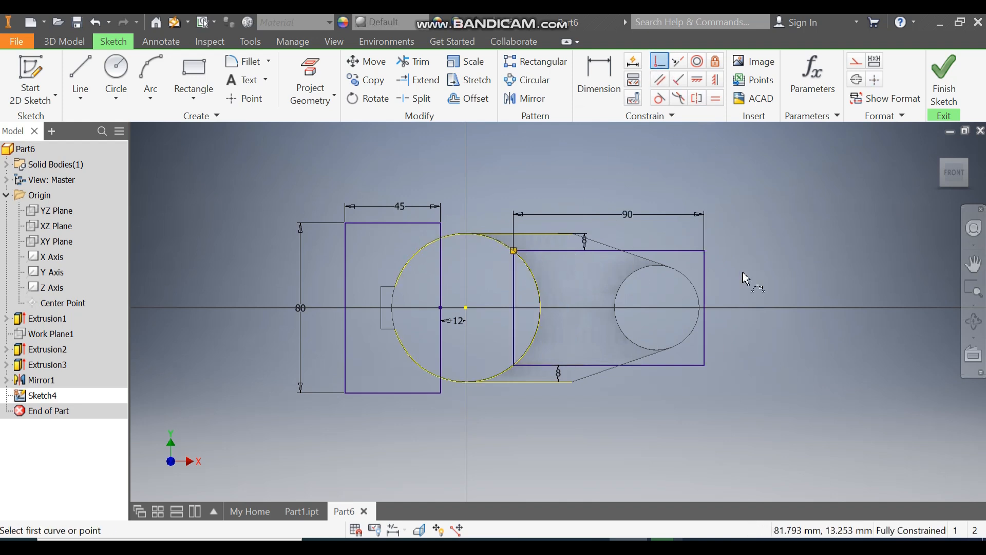
pyautogui.press('Escape')
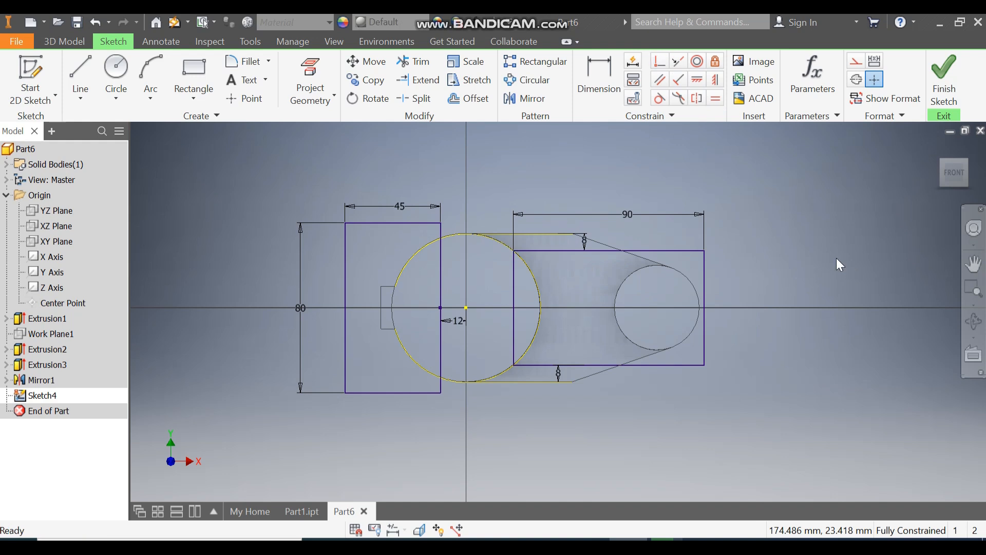
pyautogui.click(945, 77)
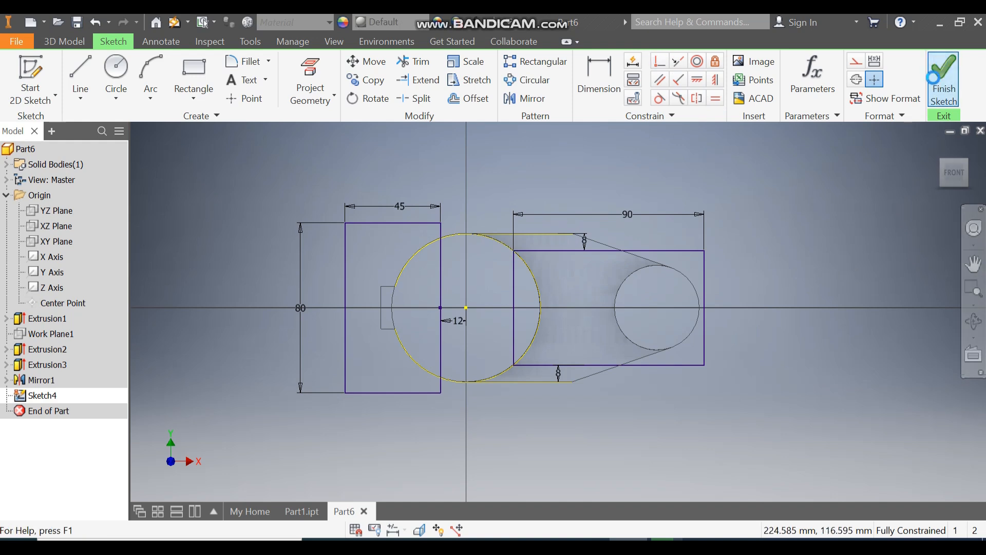
# Set up an extrusion of both rectangles with a symmetric distance of 50 mm
pyautogui.click(98, 67)
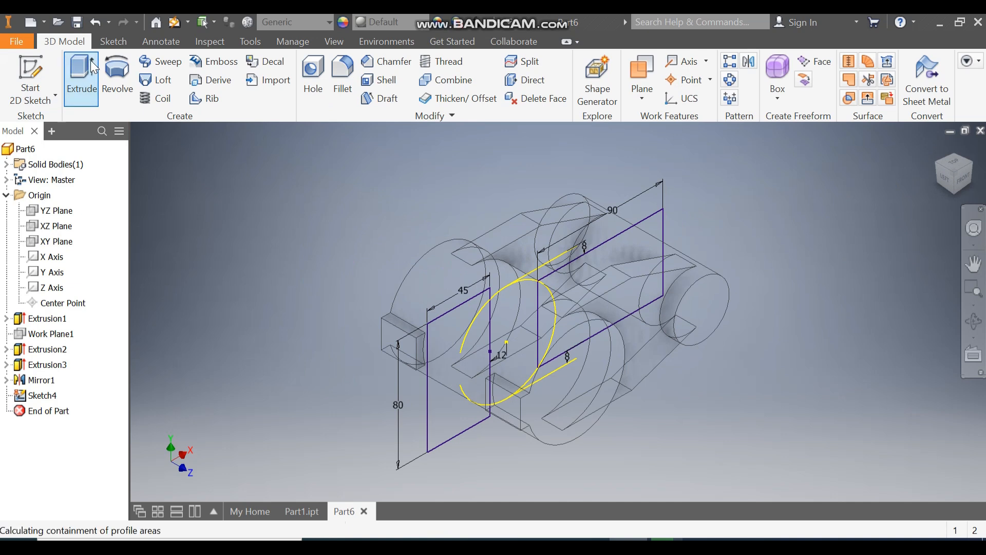
pyautogui.click(459, 338)
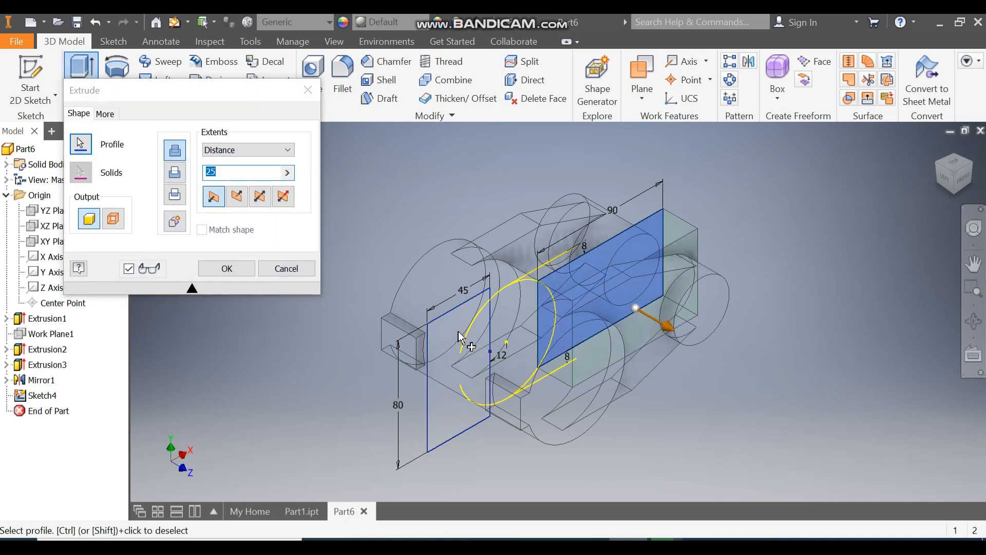
pyautogui.click(260, 197)
pyautogui.moveTo(231, 173); pyautogui.dragTo(197, 175)
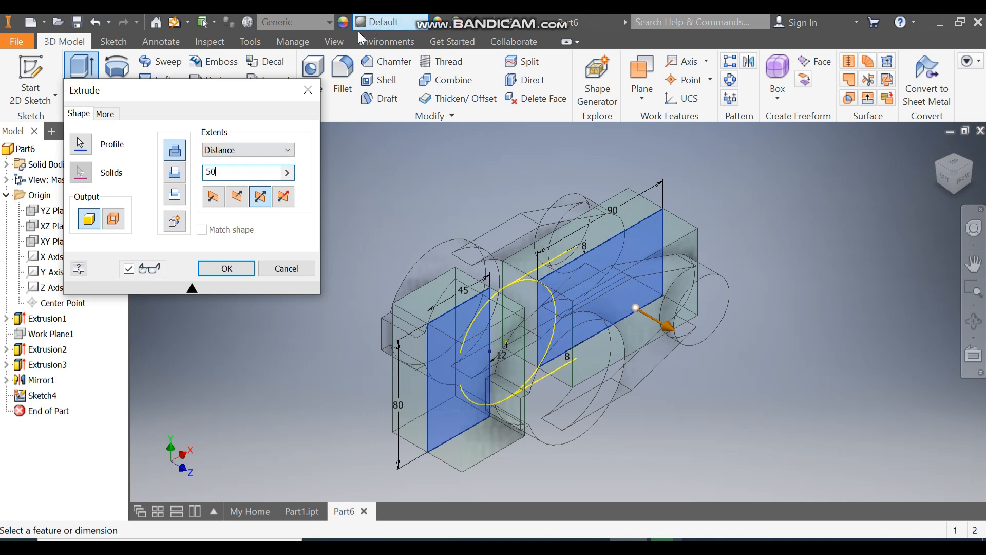
# Display the model shaded with edges and complete the symmetric 50 mm extrusion of both rectangles as a cut
pyautogui.click(335, 41)
pyautogui.click(189, 67)
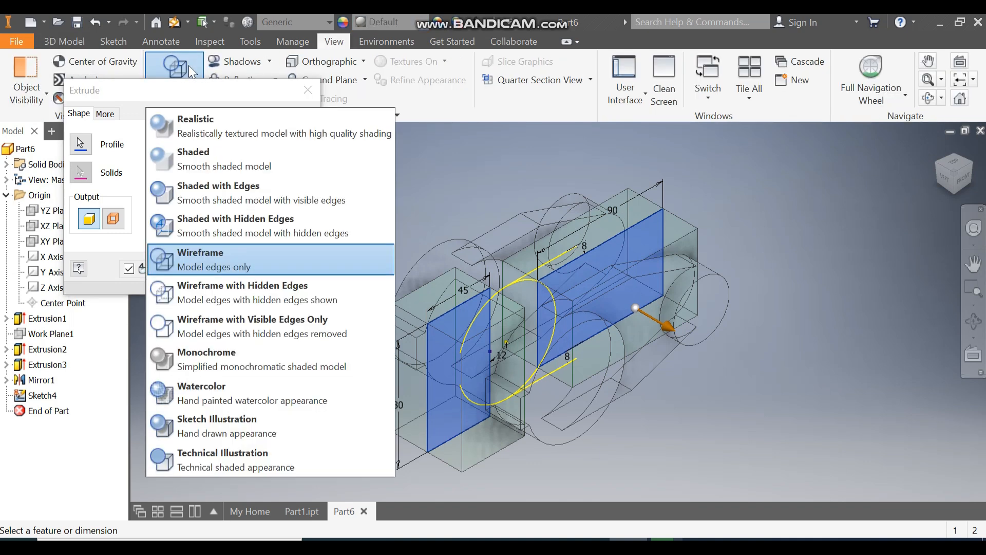
pyautogui.click(233, 193)
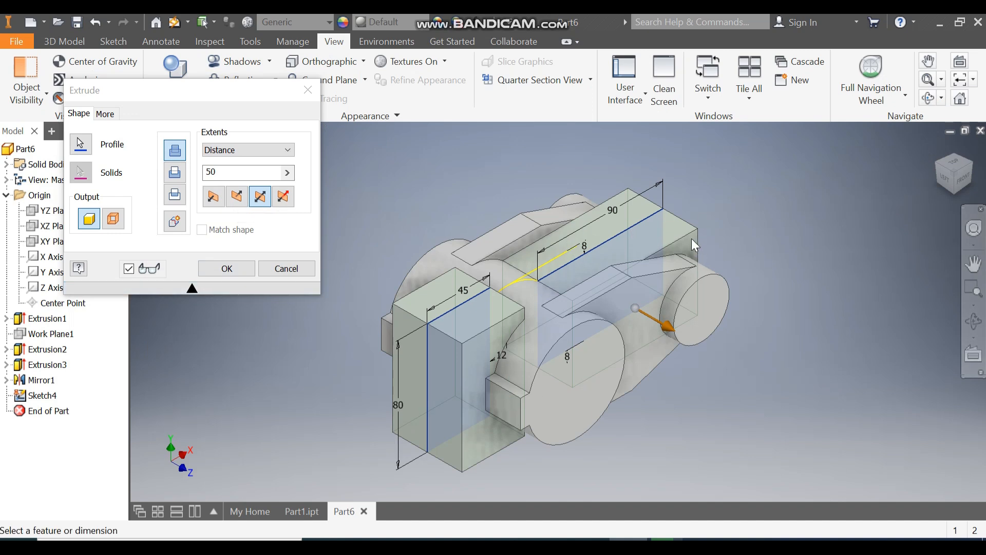
pyautogui.click(183, 175)
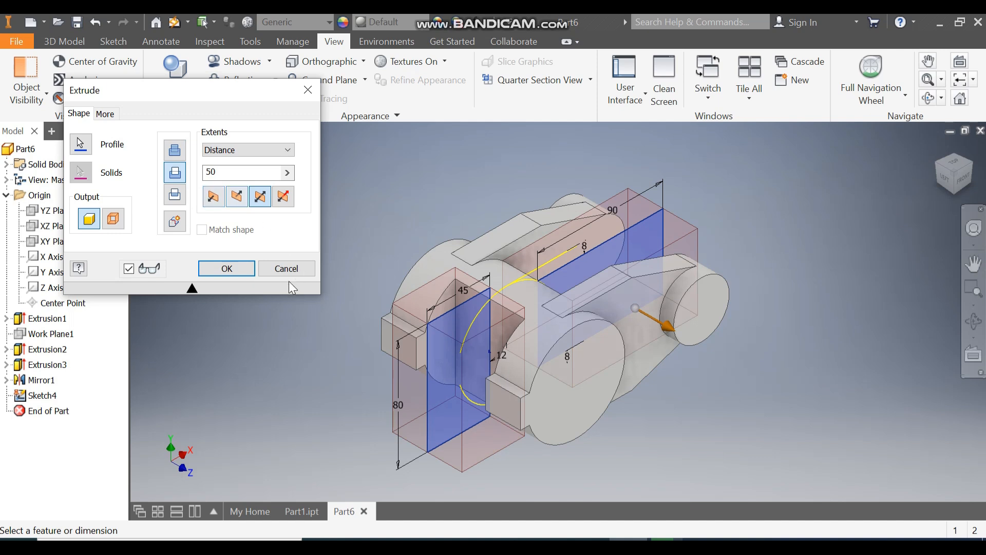
pyautogui.click(247, 267)
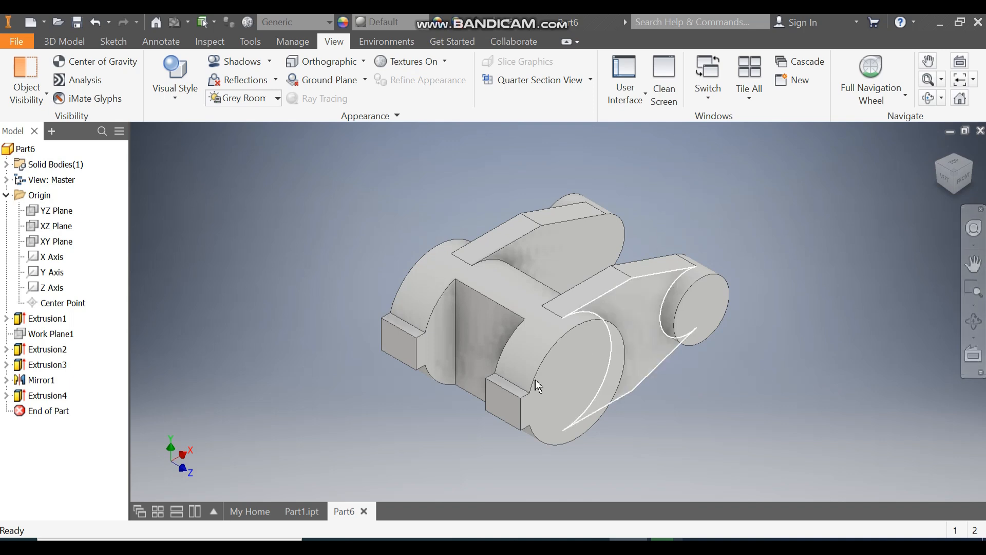
# Check the Part1.ipt reference, start a Part6 sketch on the far web's inner face and display the model in wireframe
pyautogui.click(301, 512)
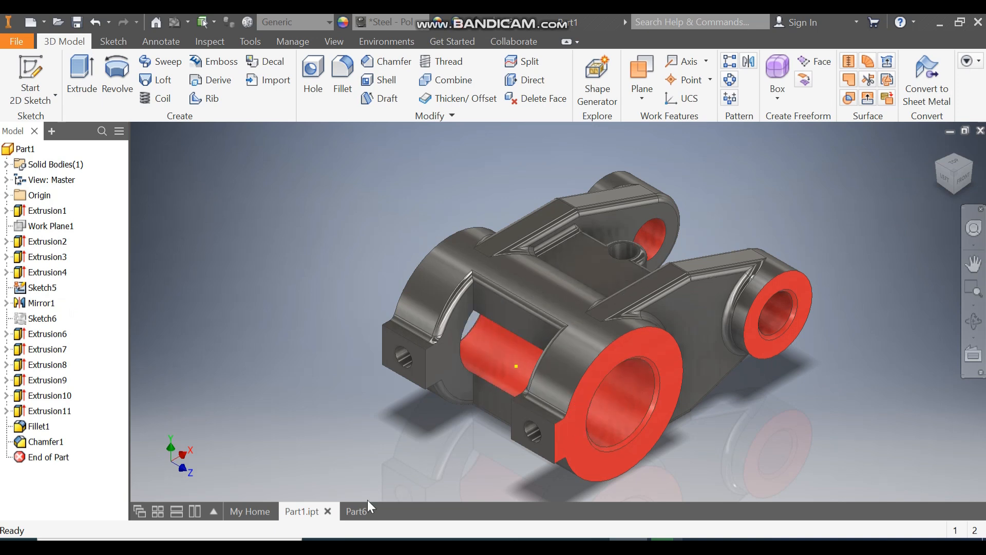
pyautogui.click(359, 513)
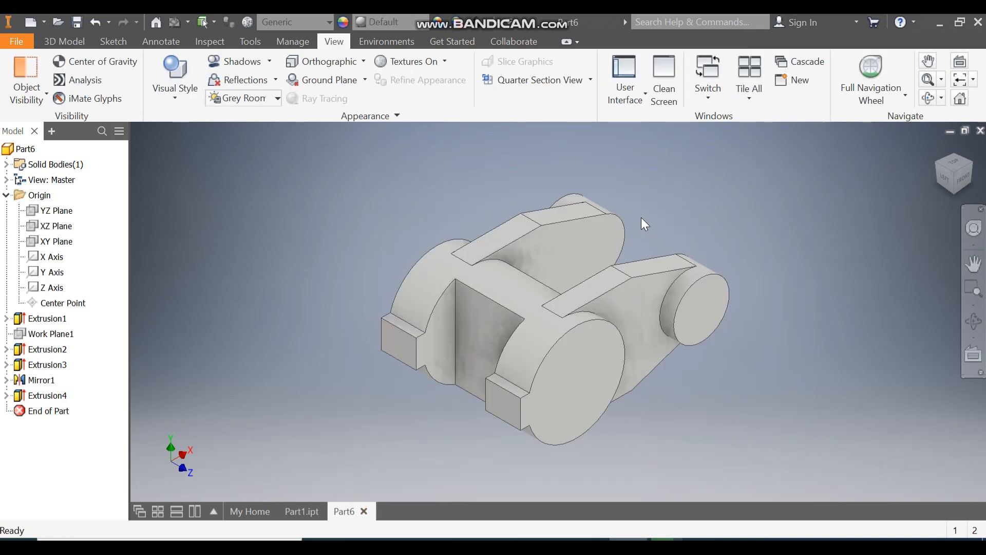
pyautogui.click(544, 237)
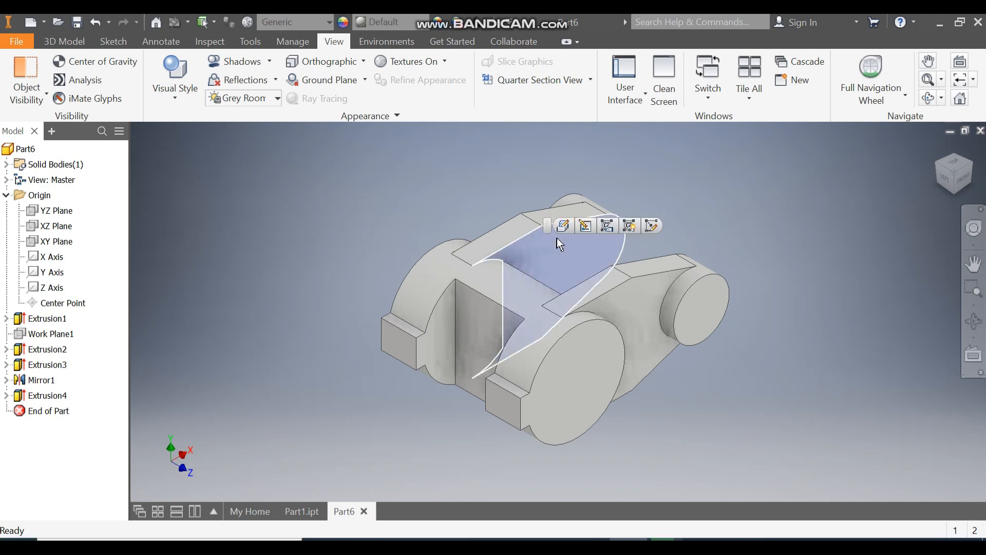
pyautogui.click(649, 226)
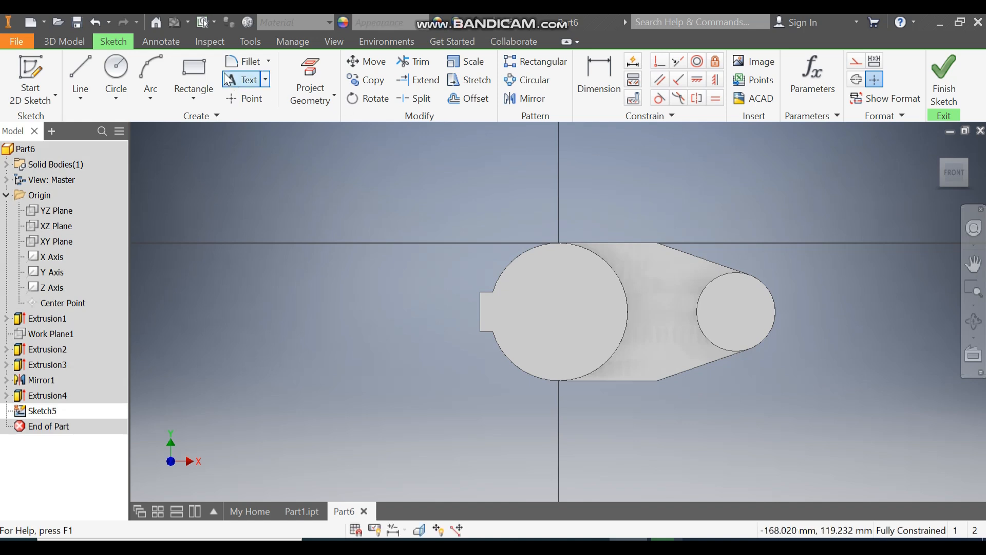
pyautogui.click(333, 41)
pyautogui.click(189, 87)
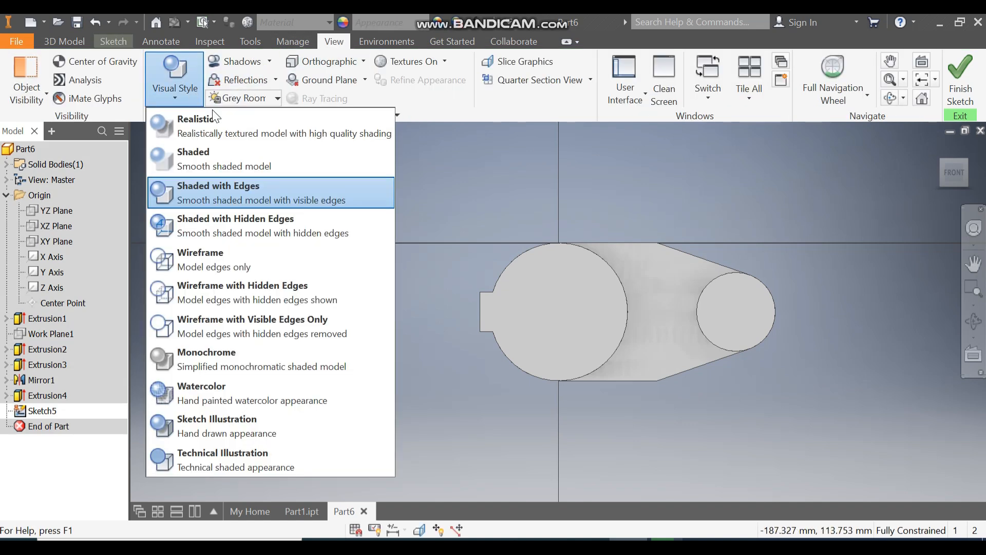
pyautogui.click(206, 257)
pyautogui.scroll(3, 701, 259)
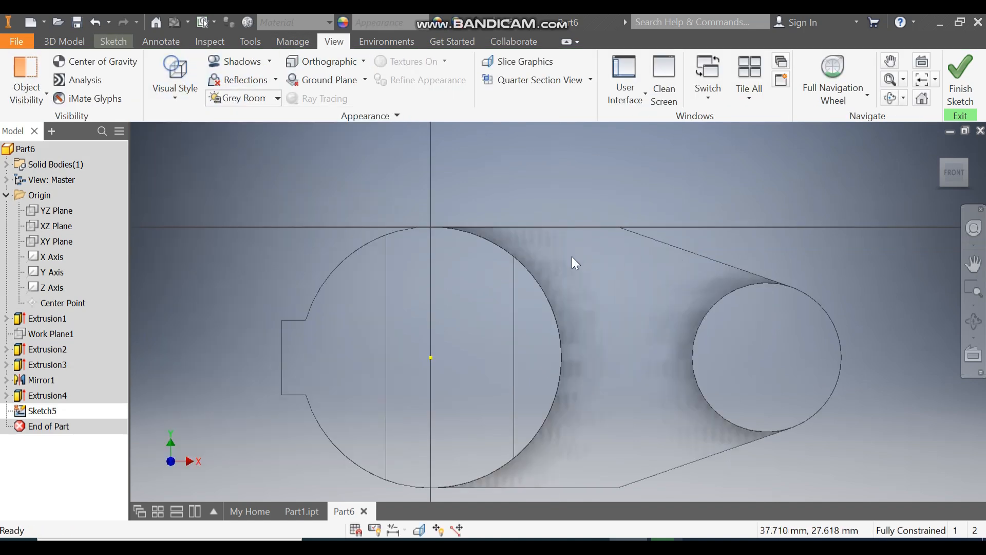
# Sketch a horizontal rectangle about 12 mm high below the web's upper edge, starting on the large cylinder's vertical centre line
pyautogui.click(121, 42)
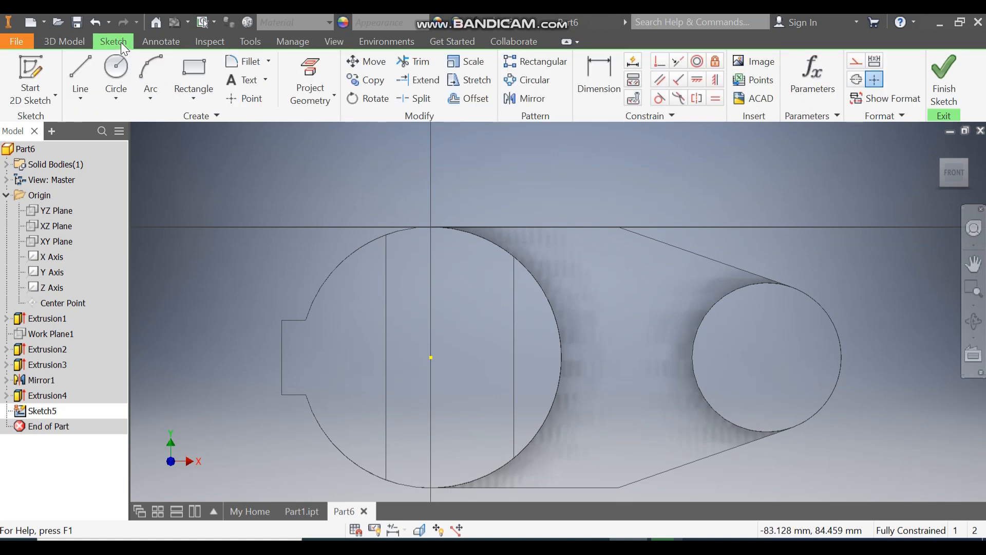
pyautogui.click(198, 92)
pyautogui.click(211, 131)
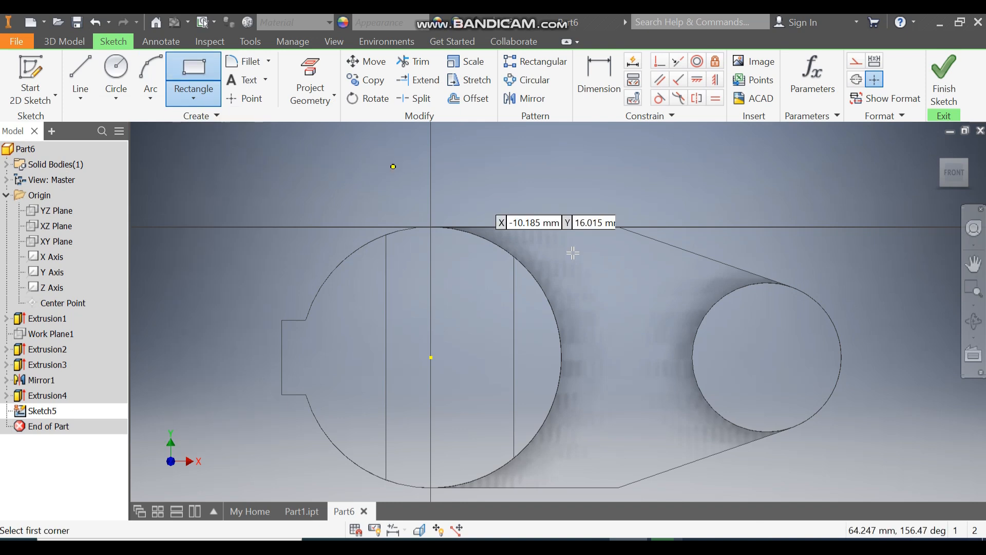
pyautogui.click(431, 249)
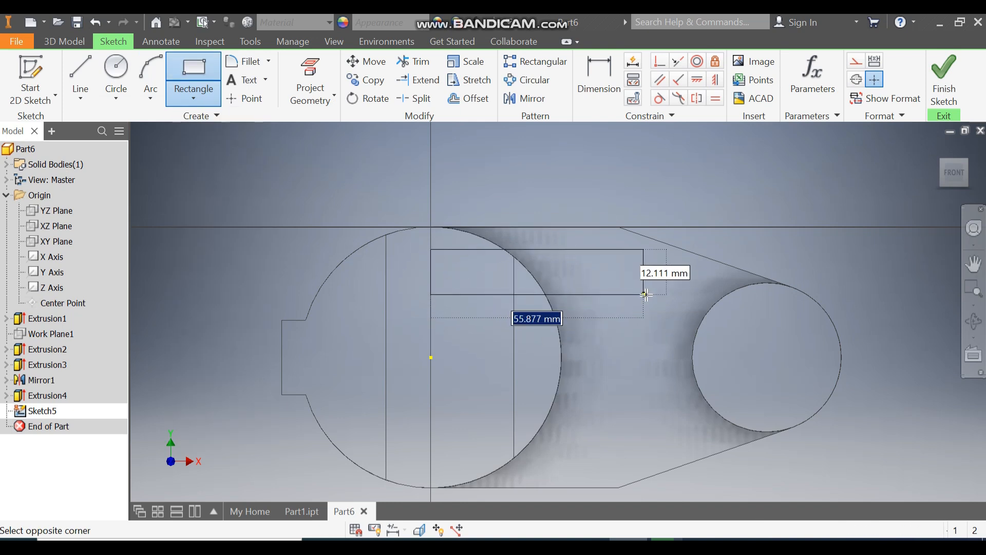
pyautogui.click(615, 296)
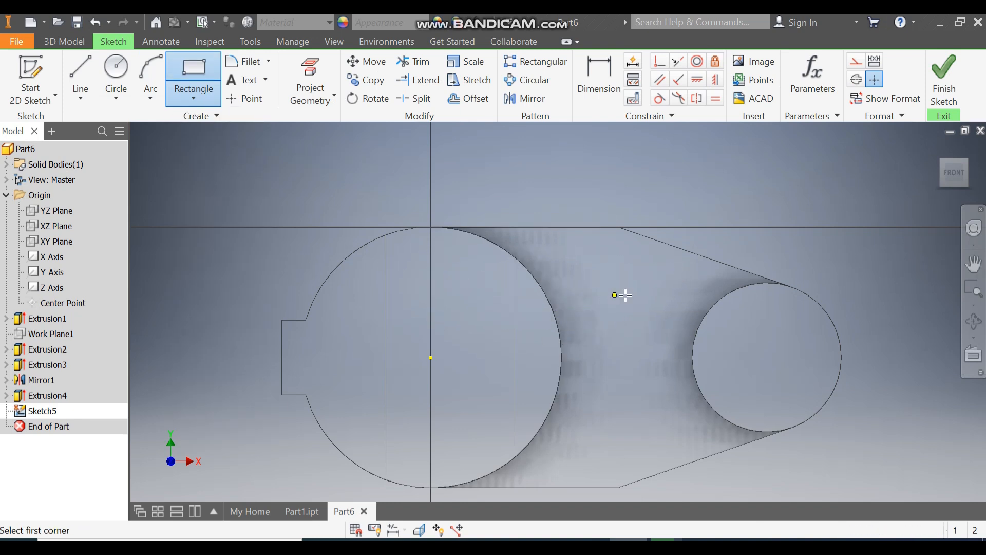
# Dimension the rectangle 8 mm below the web's upper edge and set its height to 10 mm
pyautogui.click(601, 77)
pyautogui.click(566, 249)
pyautogui.click(566, 227)
pyautogui.click(570, 237)
pyautogui.write('8')
pyautogui.press('Return')
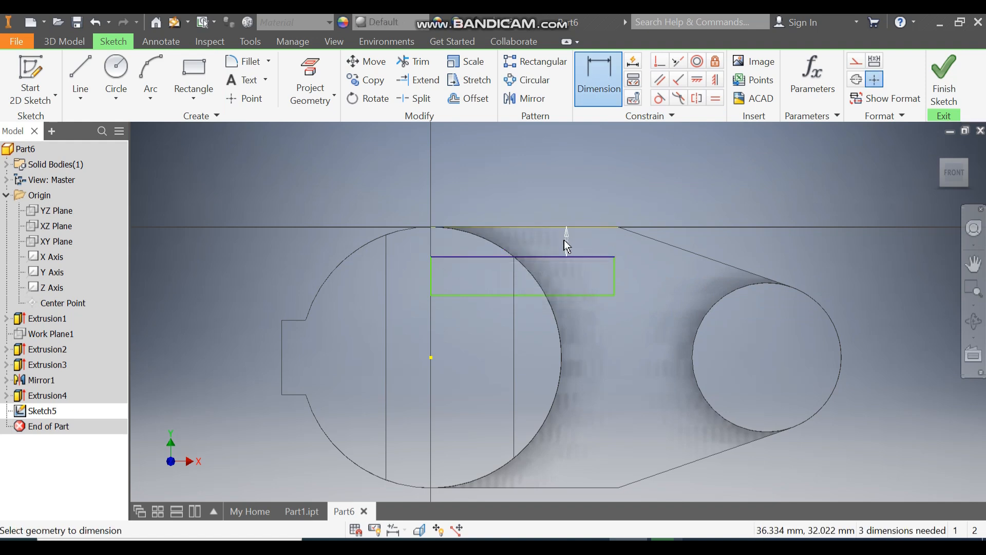
pyautogui.click(638, 282)
pyautogui.write('10')
pyautogui.press('Return')
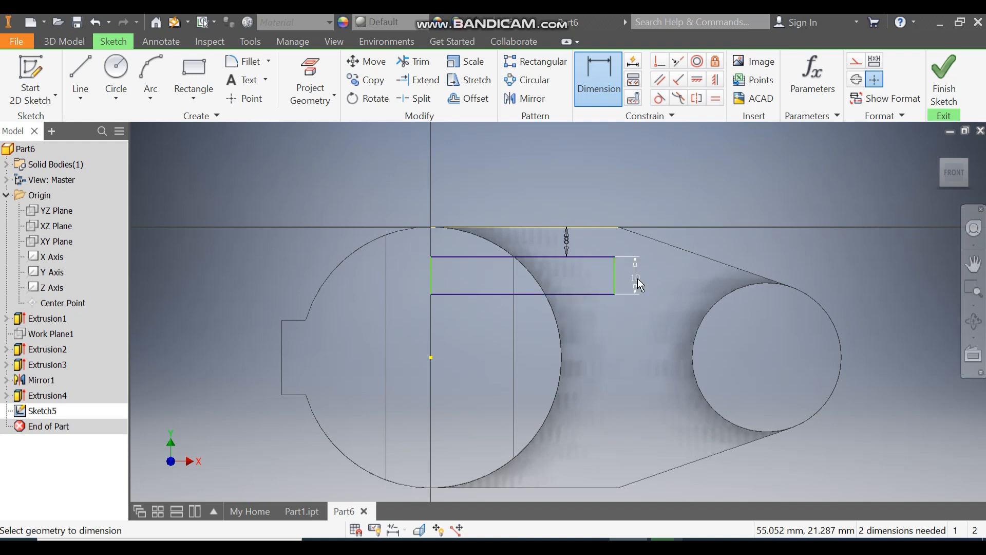
# Align the rectangle's ends vertically with the web's upper bend point and the large cylinder's centre, and finish the sketch
pyautogui.click(715, 81)
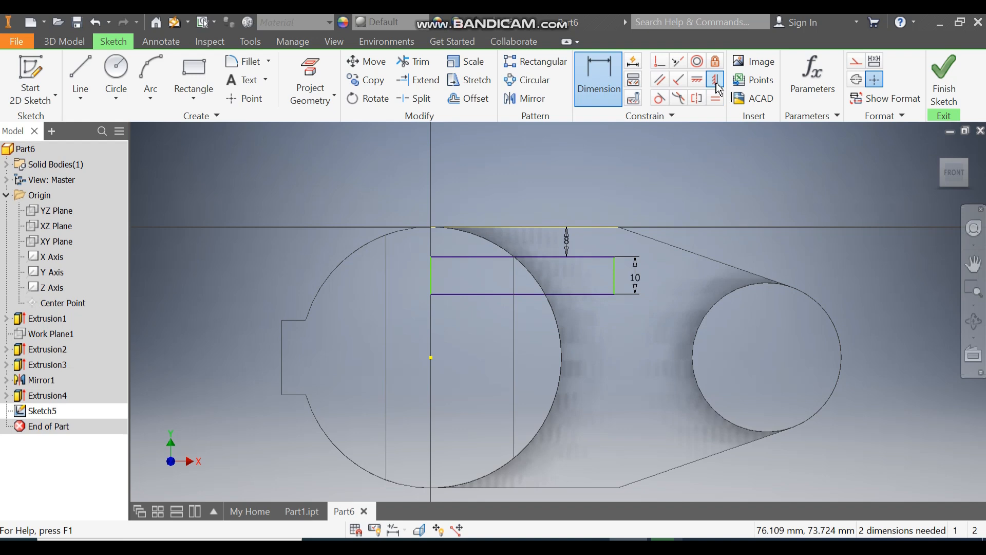
pyautogui.click(618, 226)
pyautogui.click(617, 258)
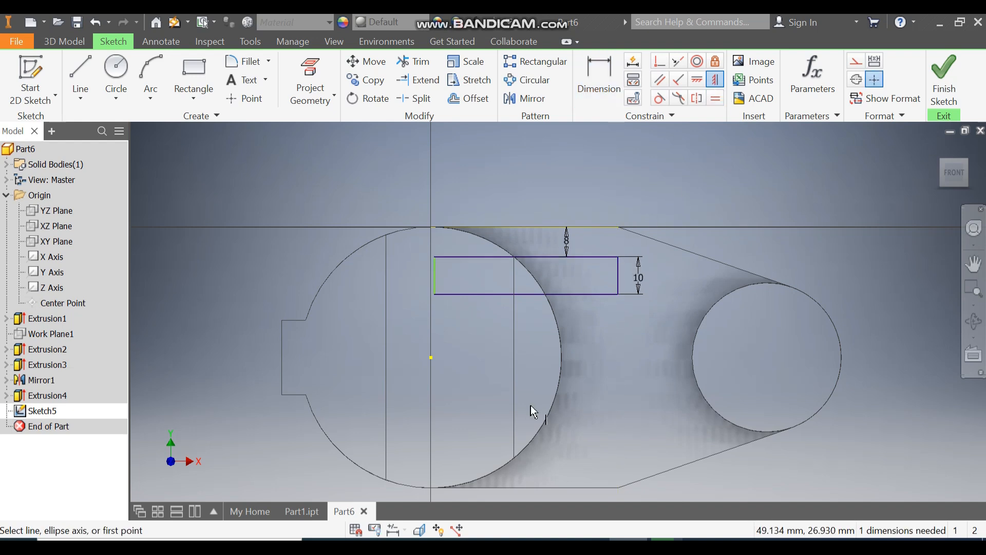
pyautogui.click(433, 359)
pyautogui.click(435, 294)
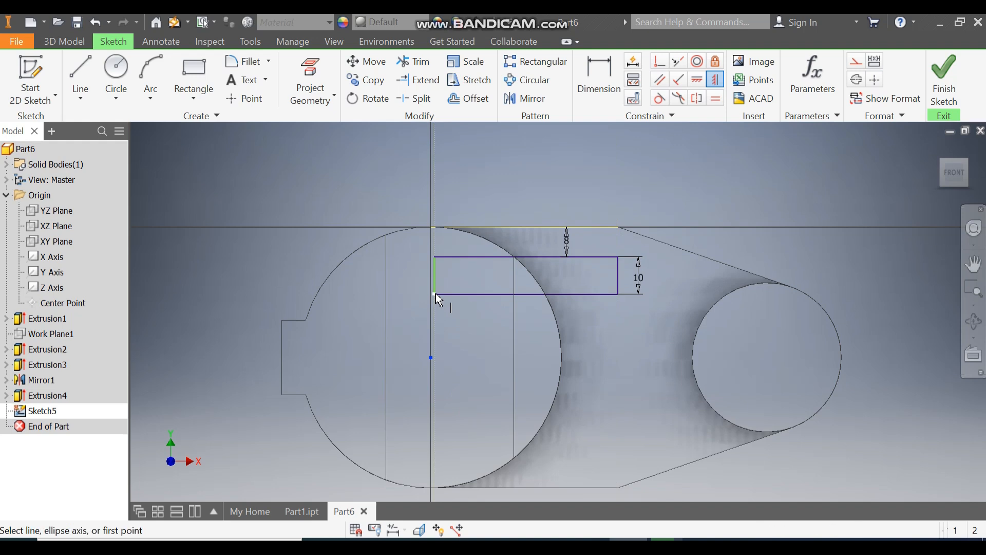
pyautogui.click(943, 75)
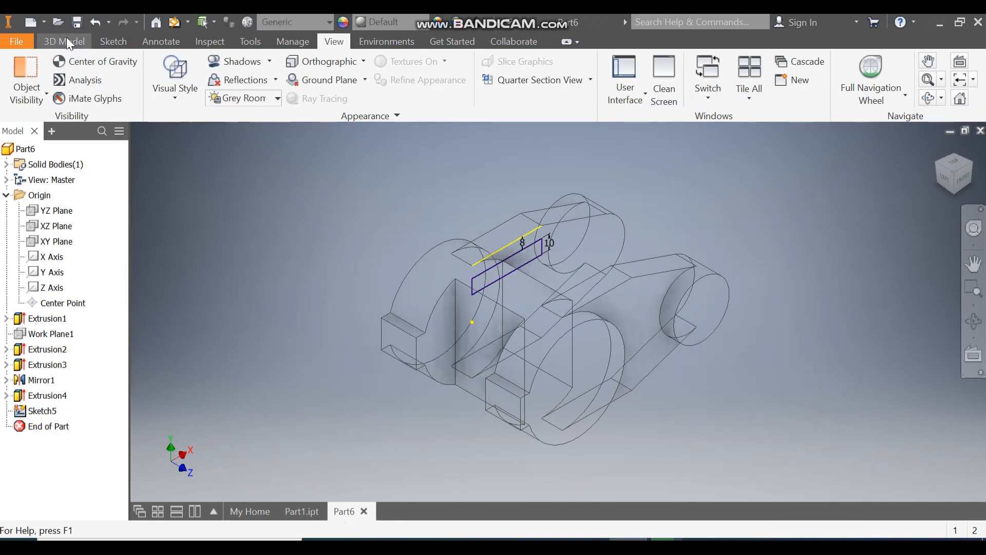
# Extrude the rectangle as a join with the To Next extent to bridge the two webs
pyautogui.click(65, 39)
pyautogui.click(81, 86)
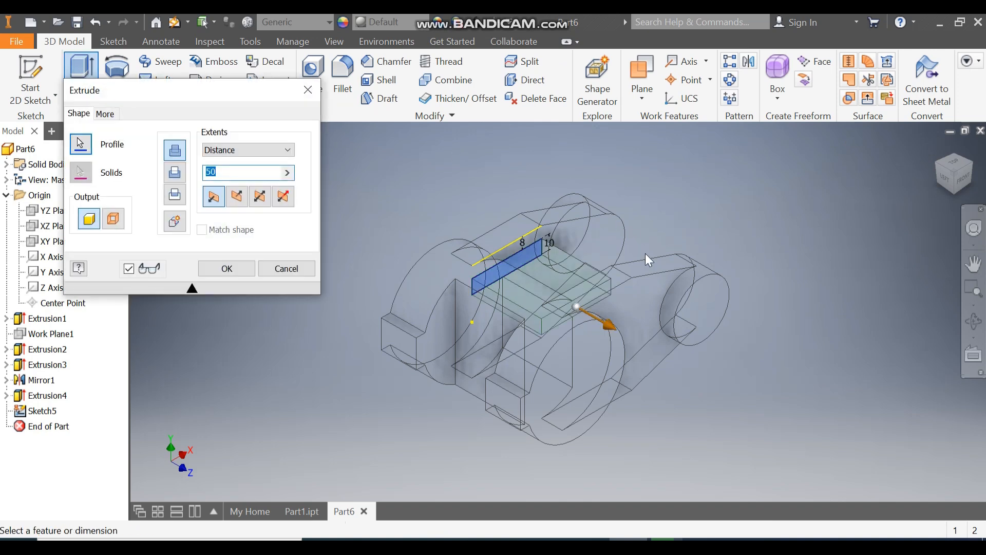
pyautogui.click(226, 151)
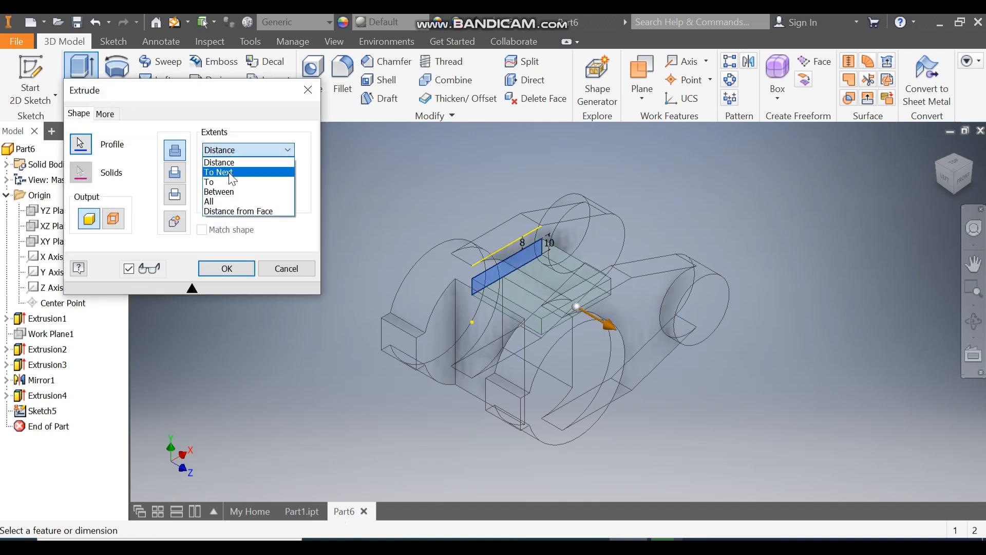
pyautogui.click(232, 175)
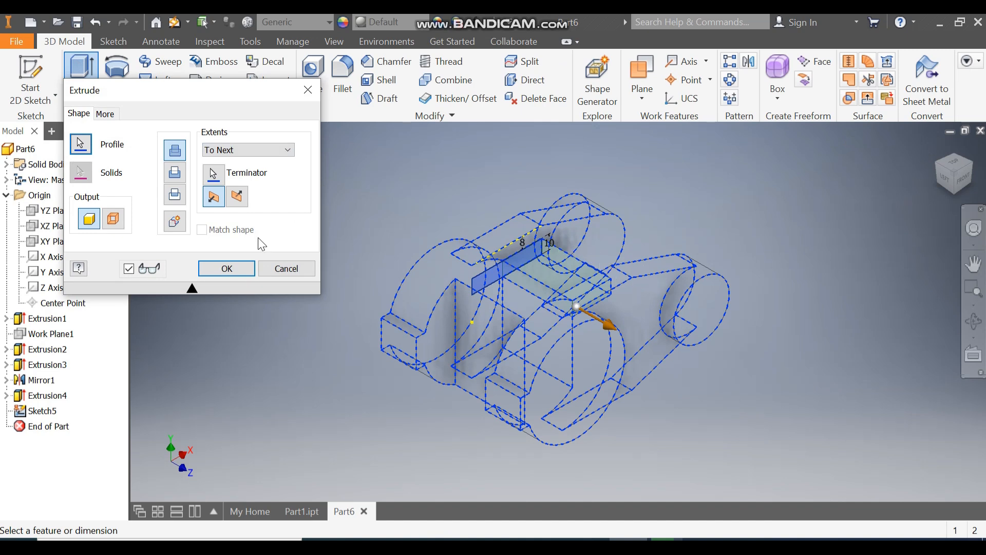
pyautogui.click(226, 268)
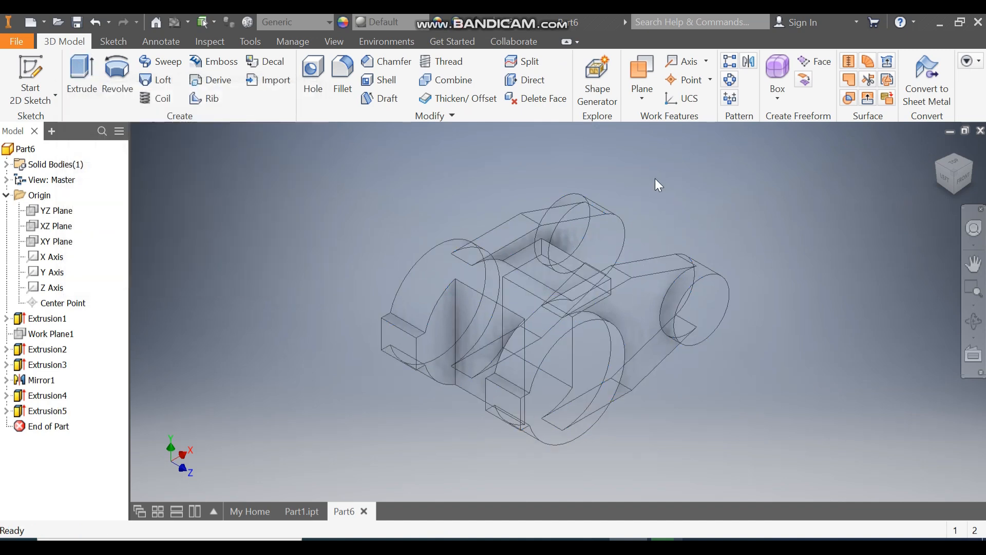
# Display the model shaded with edges and start a sketch on the top face of the plate between the webs
pyautogui.keyDown('shift'); pyautogui.moveTo(656, 180); pyautogui.dragTo(807, 263, button='middle'); pyautogui.keyUp('shift')
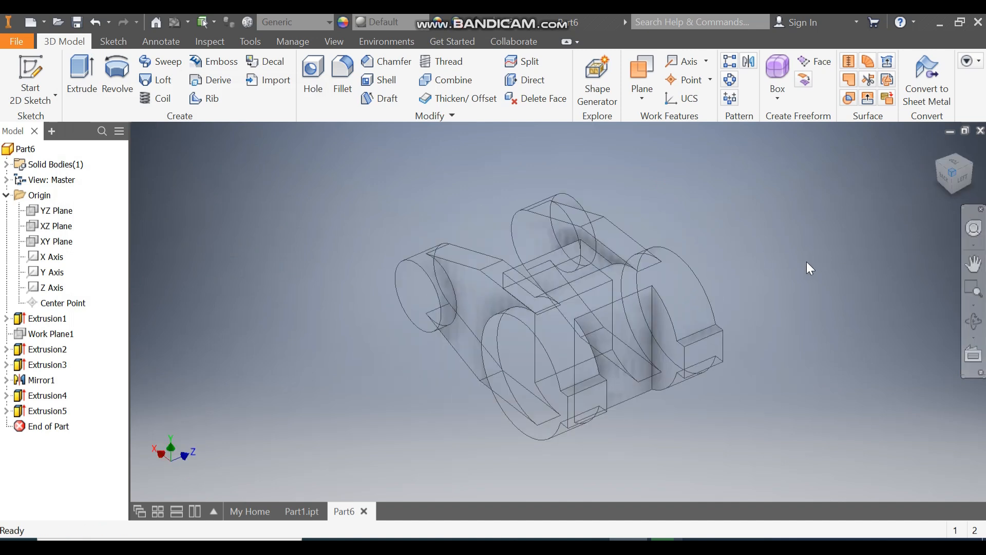
pyautogui.click(335, 42)
pyautogui.click(191, 91)
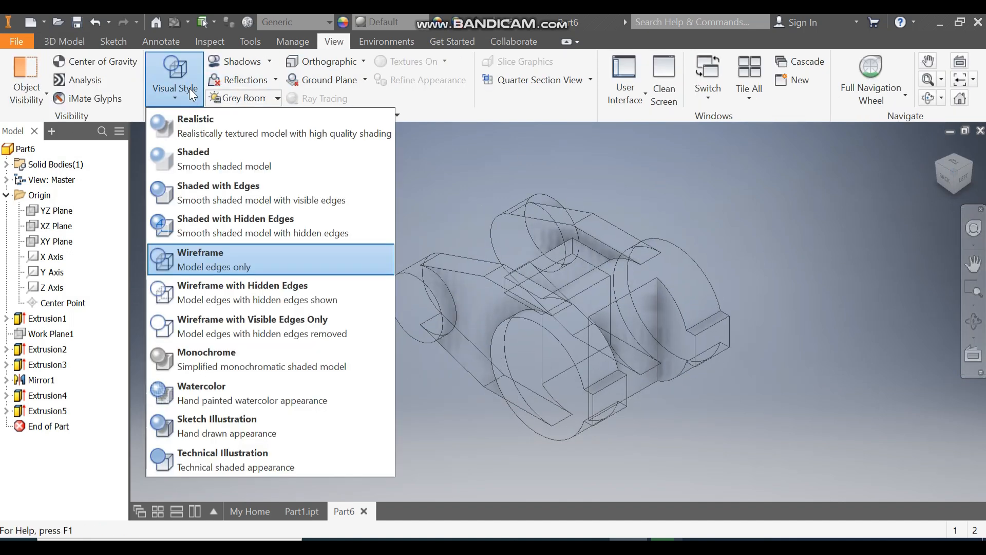
pyautogui.click(230, 188)
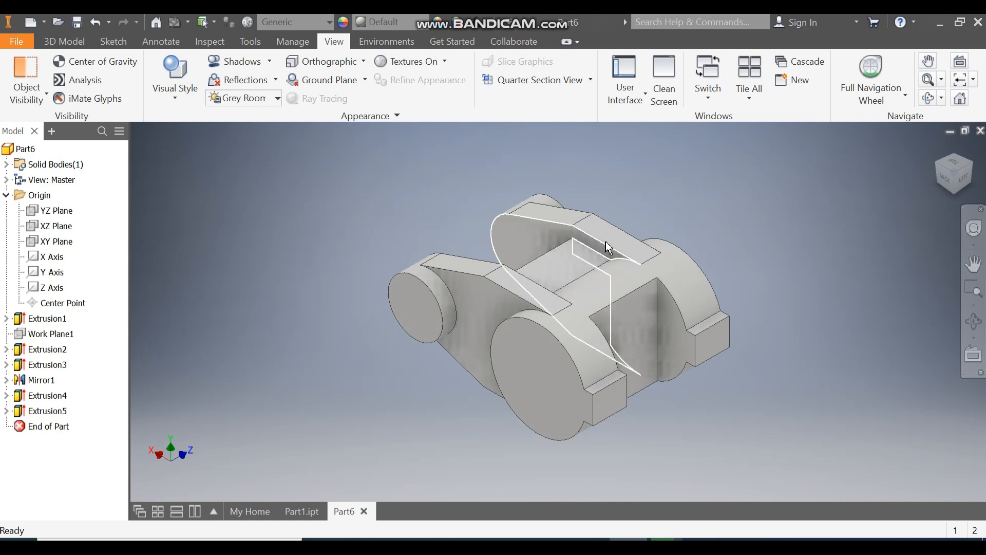
pyautogui.scroll(3, 608, 248)
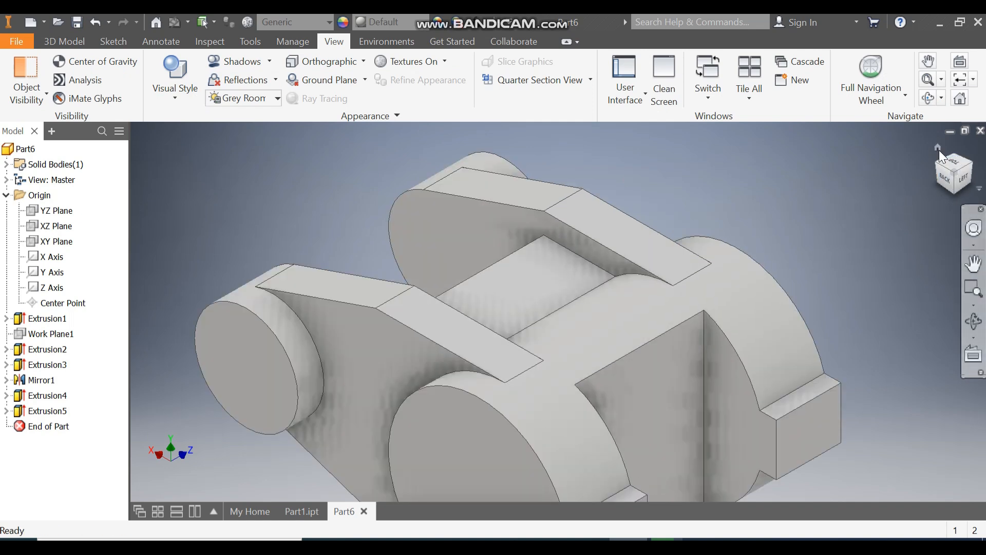
pyautogui.click(939, 149)
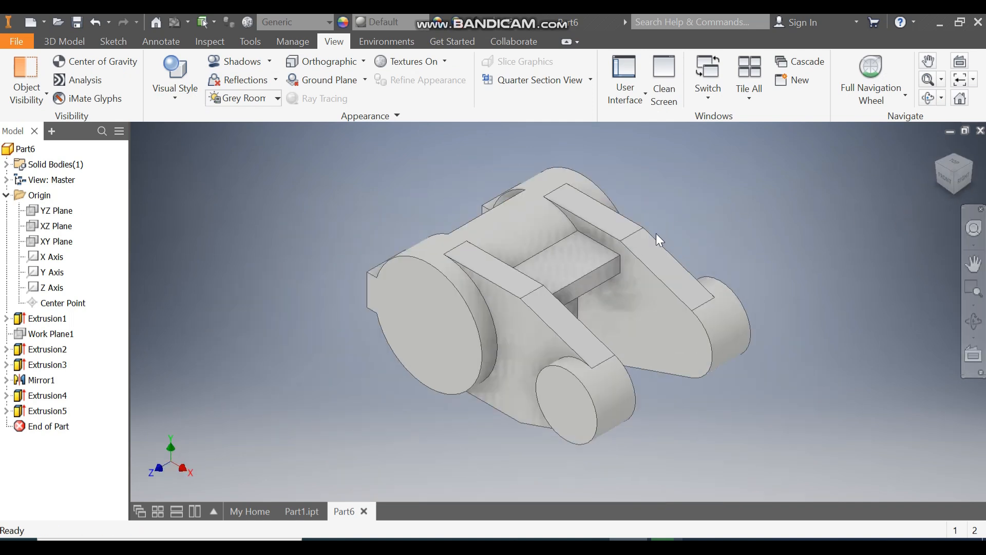
pyautogui.click(565, 266)
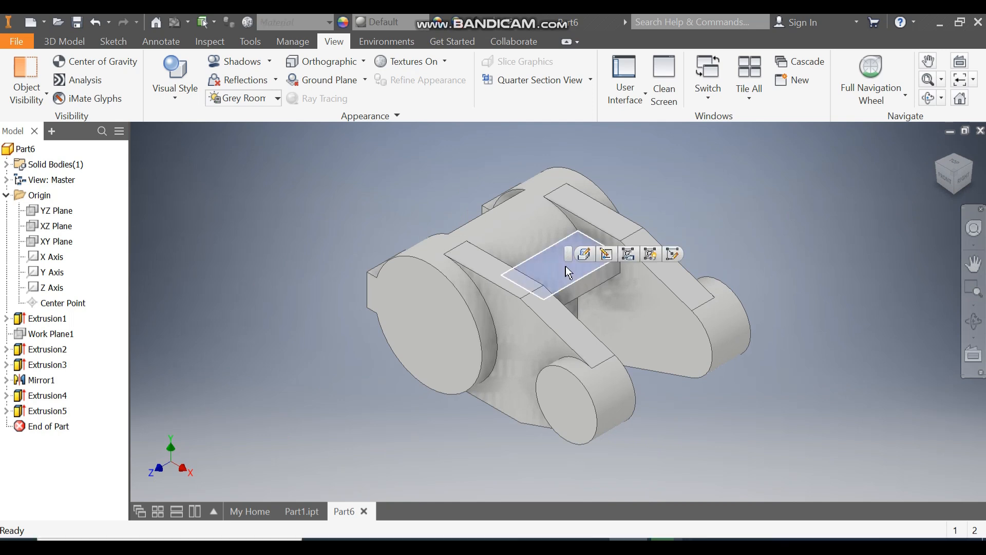
pyautogui.click(675, 253)
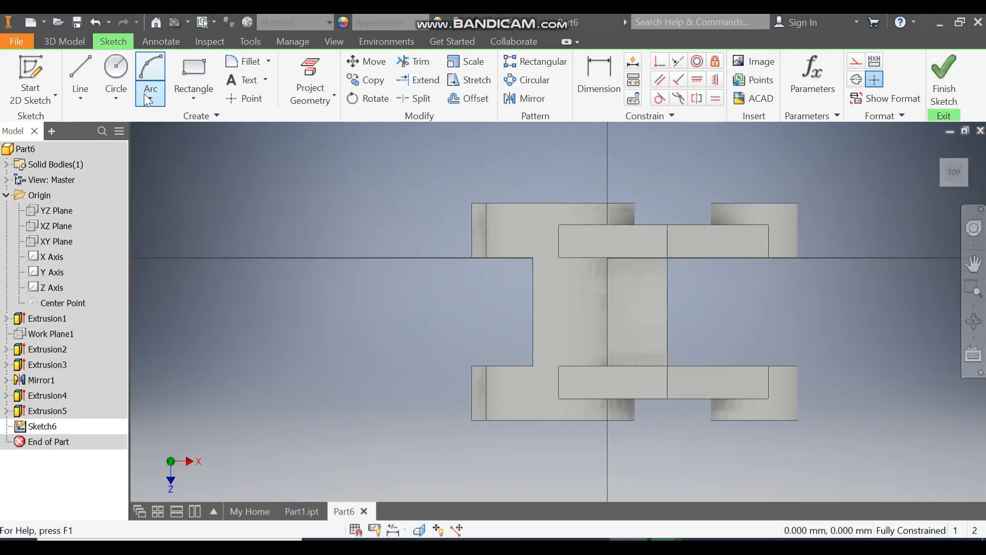
# Draw a 20 mm diameter circle centred on the midpoint of the plate's free edge and finish the sketch
pyautogui.click(114, 70)
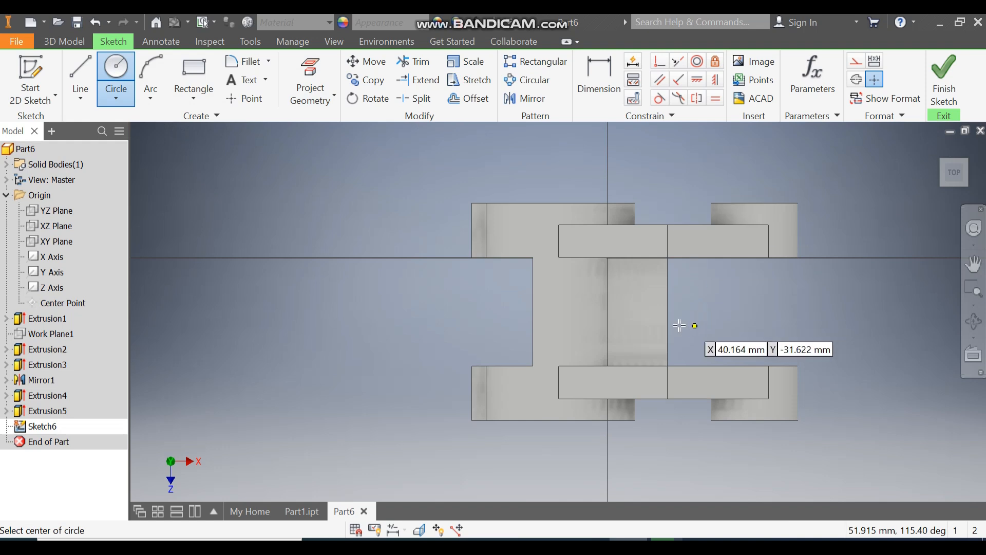
pyautogui.click(667, 312)
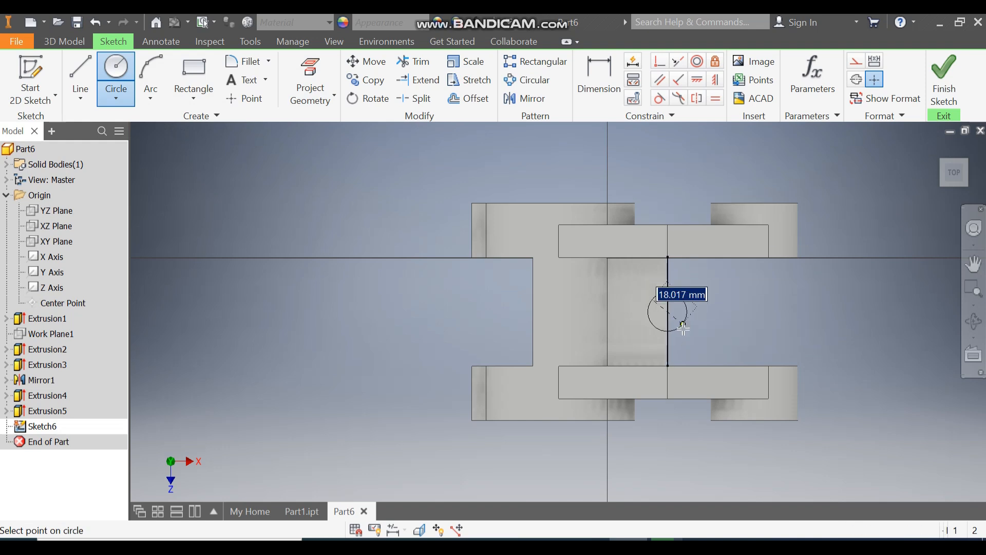
pyautogui.write('20')
pyautogui.press('Return')
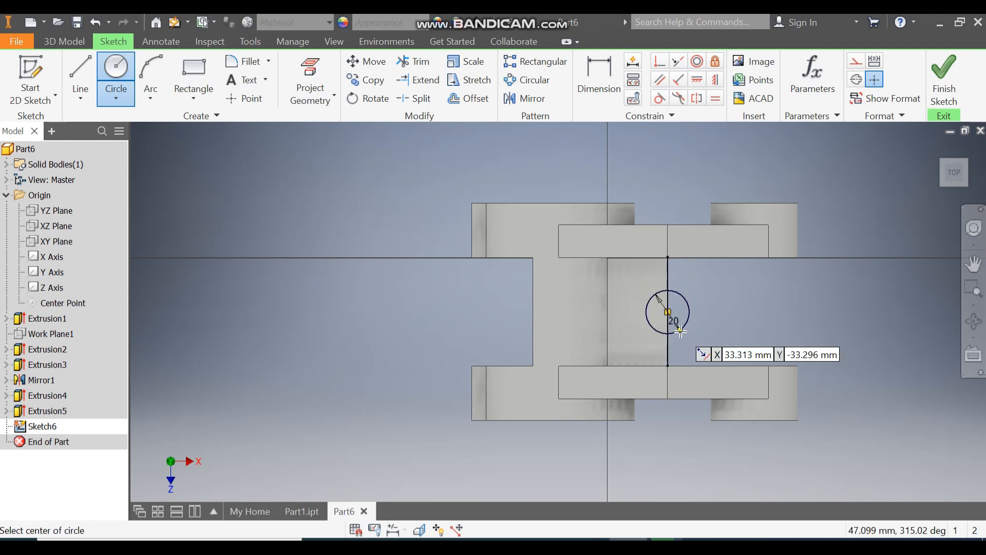
pyautogui.click(944, 79)
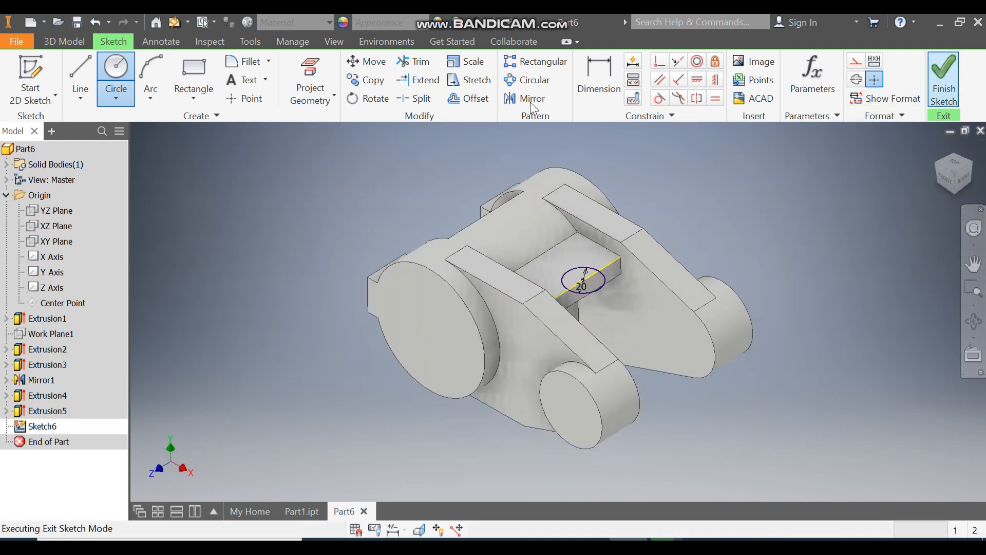
# Extrude the 20 mm circle 8 mm downward as a join to form the boss on the plate's free edge
pyautogui.click(64, 41)
pyautogui.click(80, 68)
pyautogui.click(235, 195)
pyautogui.doubleClick(205, 172)
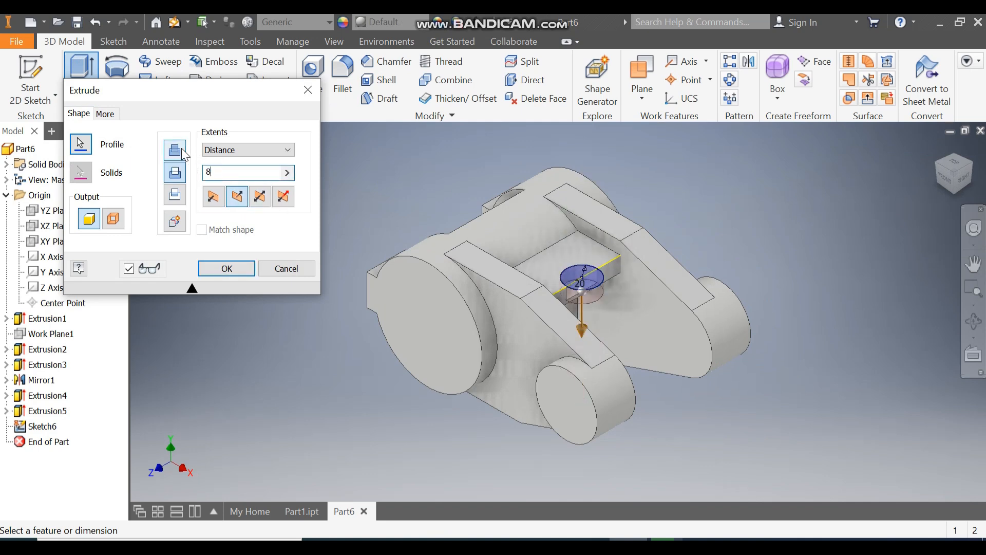
pyautogui.click(182, 150)
pyautogui.click(229, 268)
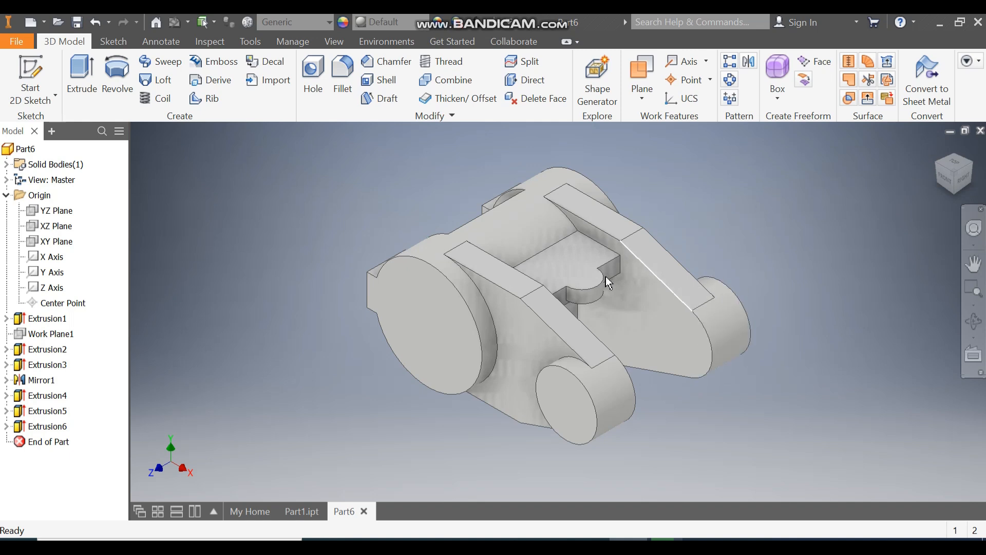
# Sketch a 12 mm diameter circle concentric with the boss on its top face and finish the sketch
pyautogui.click(558, 268)
pyautogui.click(599, 256)
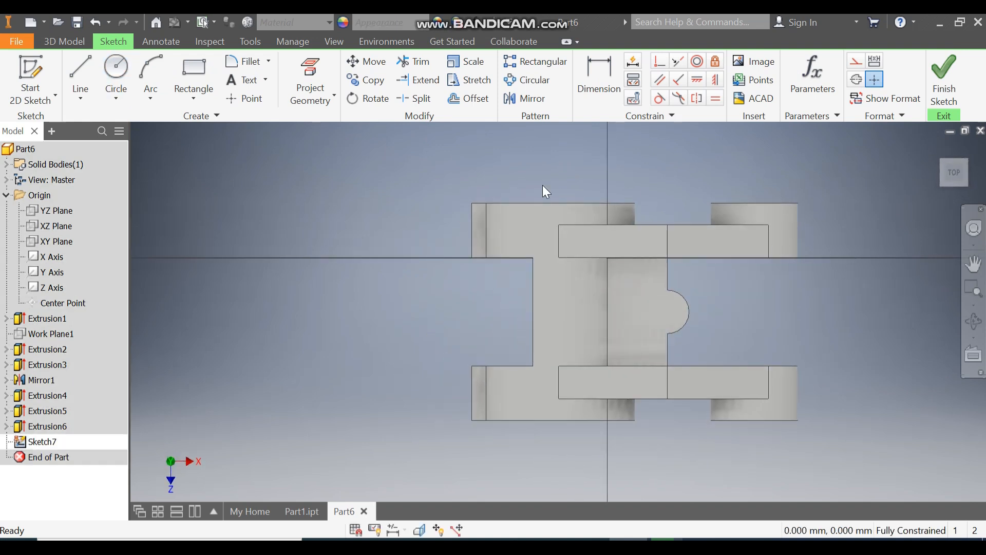
pyautogui.click(116, 70)
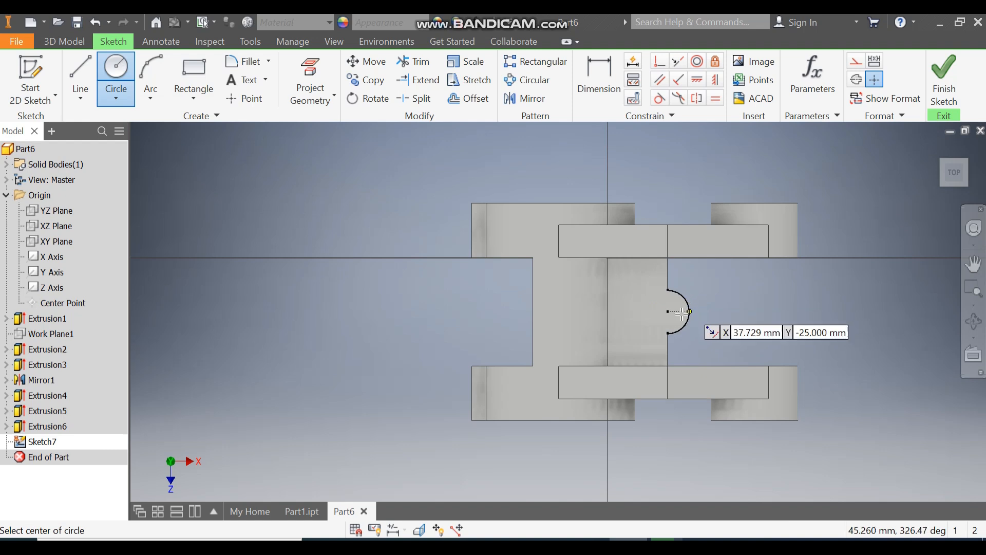
pyautogui.click(668, 311)
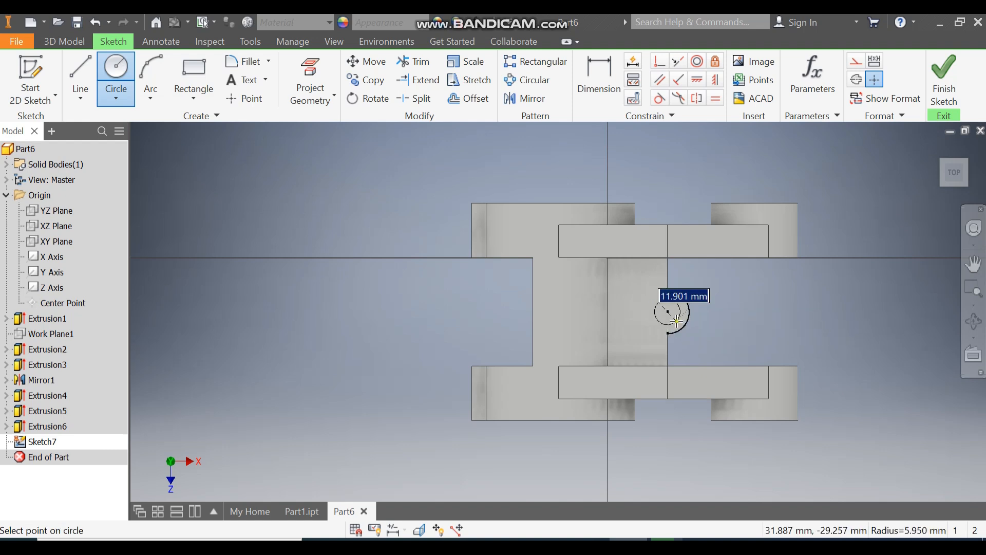
pyautogui.click(676, 321)
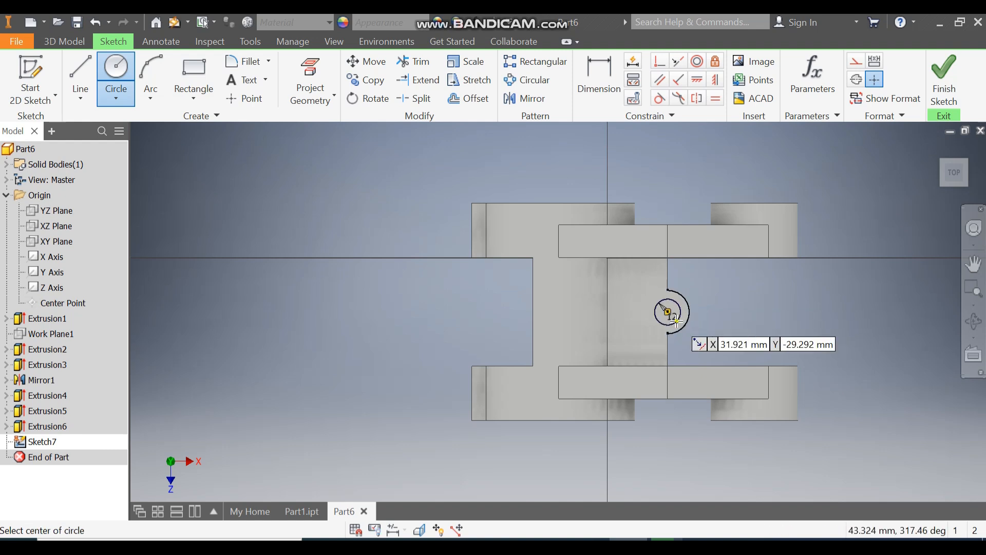
pyautogui.click(945, 96)
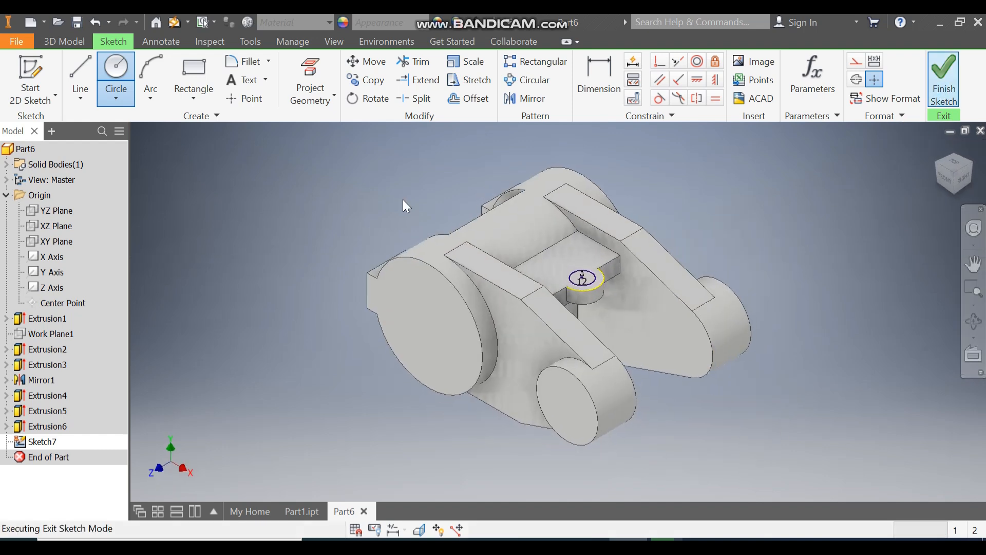
# Cut the 12 mm circle 8 mm down through the boss
pyautogui.click(95, 63)
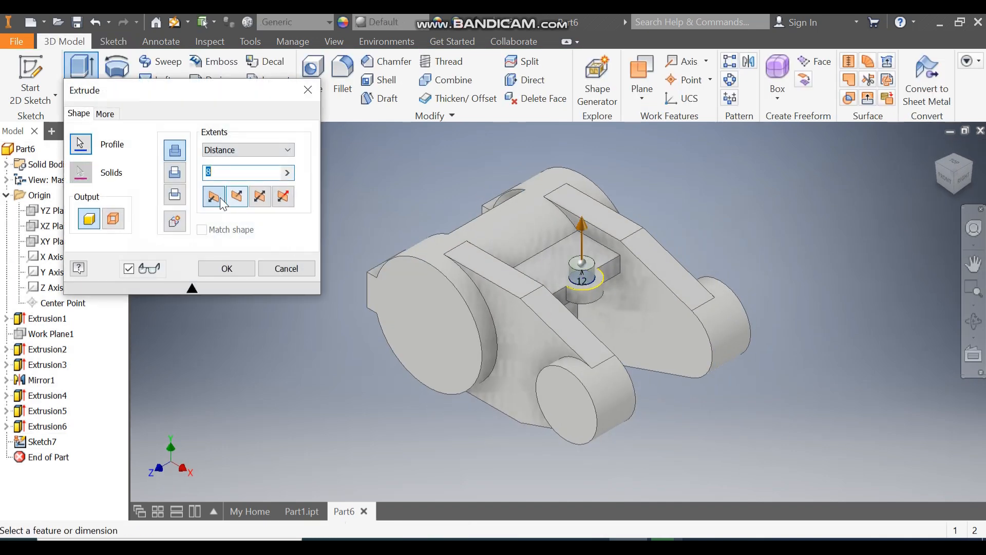
pyautogui.click(241, 202)
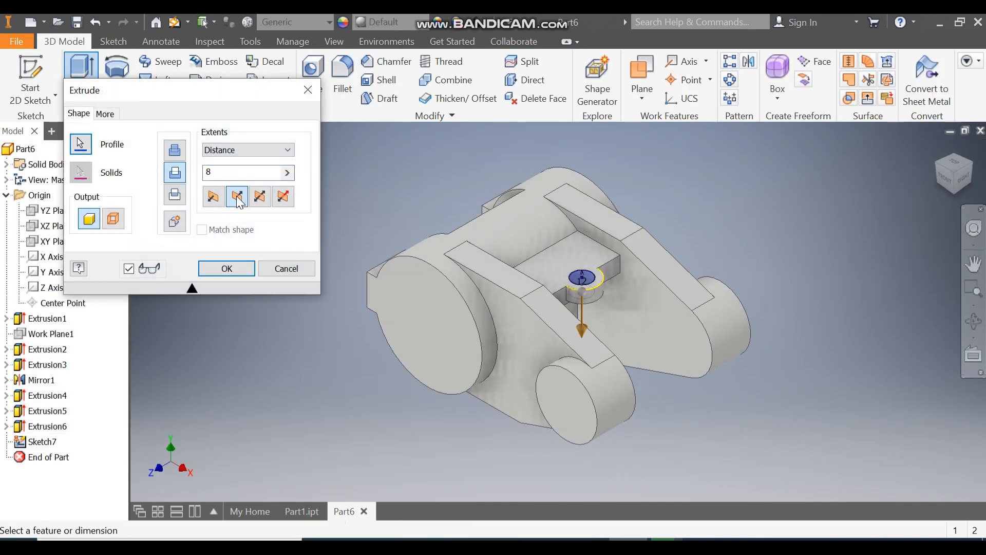
pyautogui.click(238, 270)
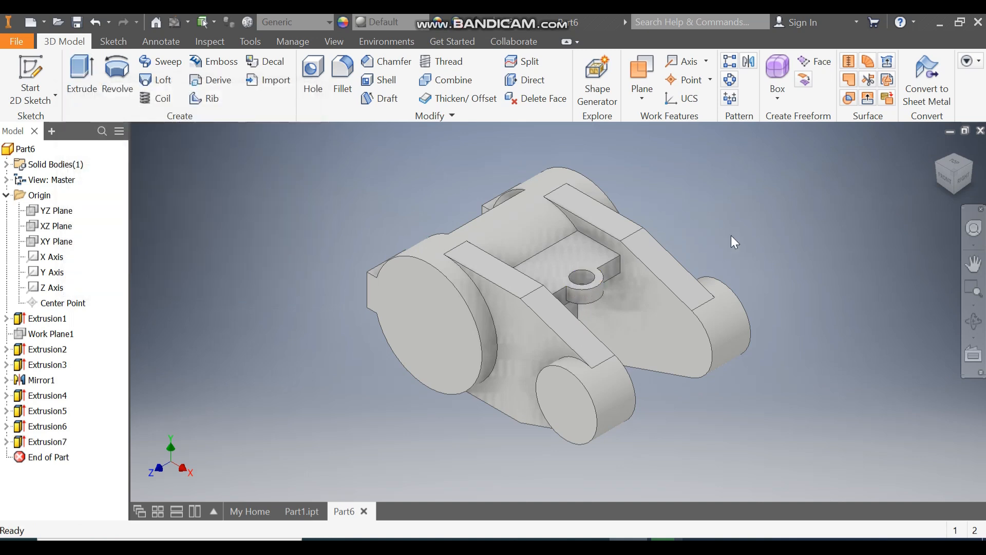
# Start a sketch on the large cylinder's front end face and draw a 40 mm diameter circle at its centre
pyautogui.keyDown('shift'); pyautogui.moveTo(865, 192); pyautogui.dragTo(837, 221, button='middle'); pyautogui.keyUp('shift')
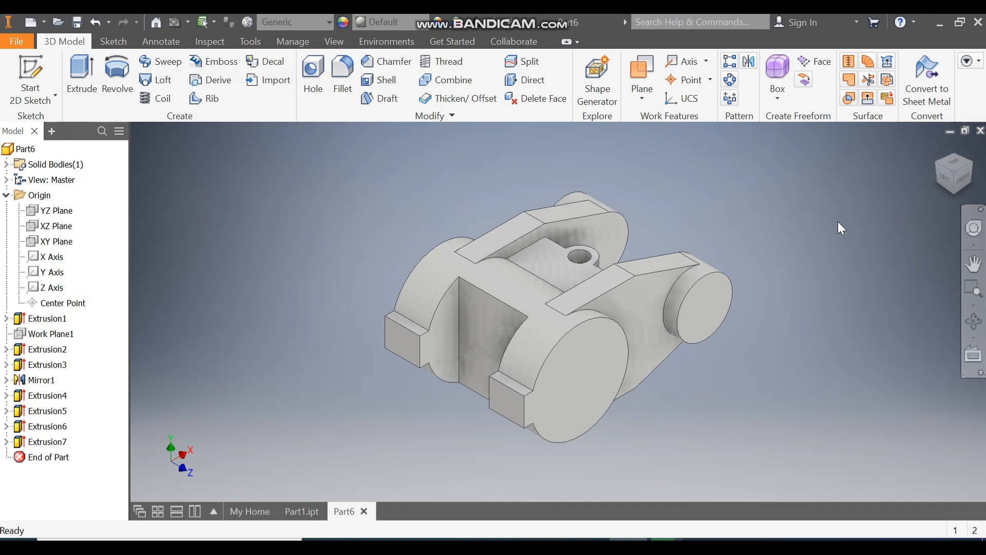
pyautogui.click(574, 360)
pyautogui.click(660, 349)
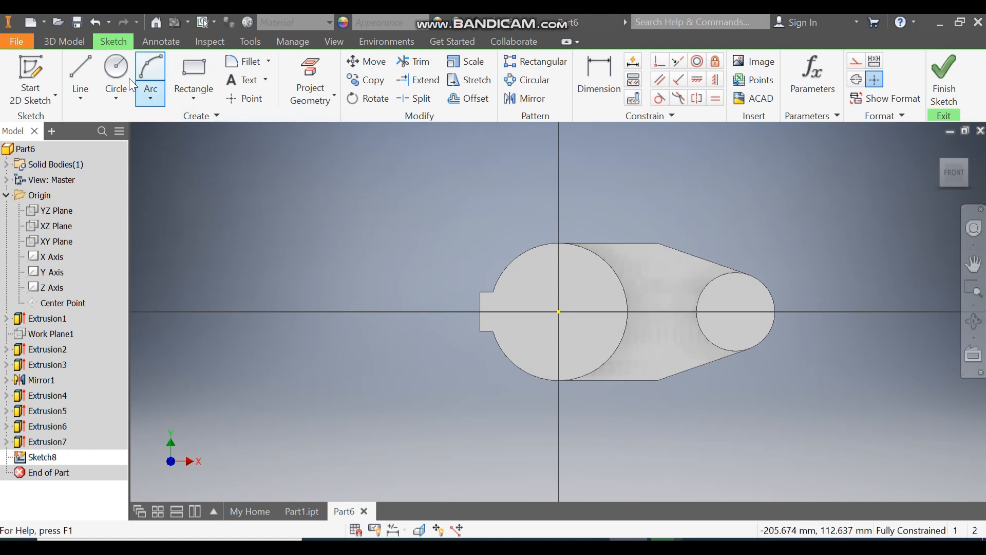
pyautogui.click(120, 68)
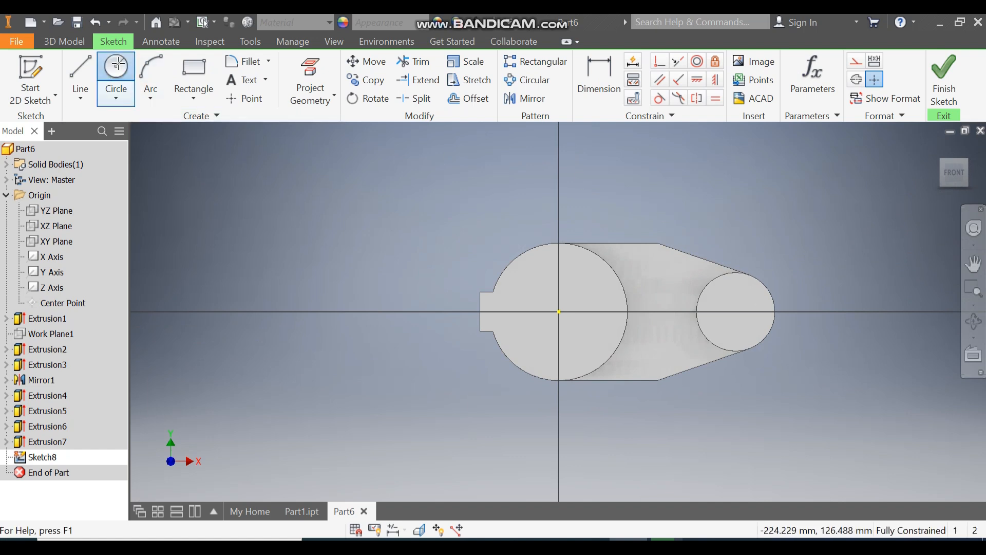
pyautogui.click(560, 312)
pyautogui.write('40')
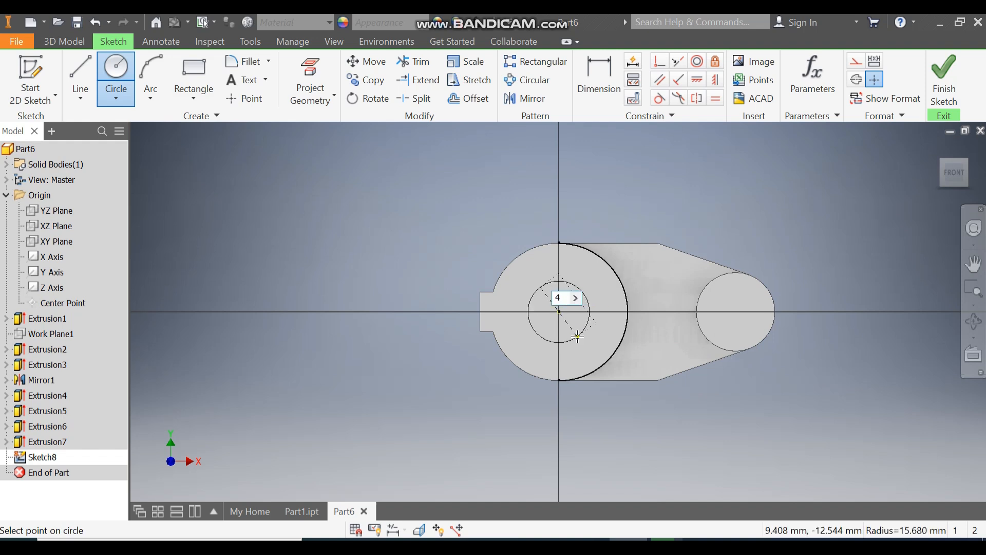
pyautogui.press('Return')
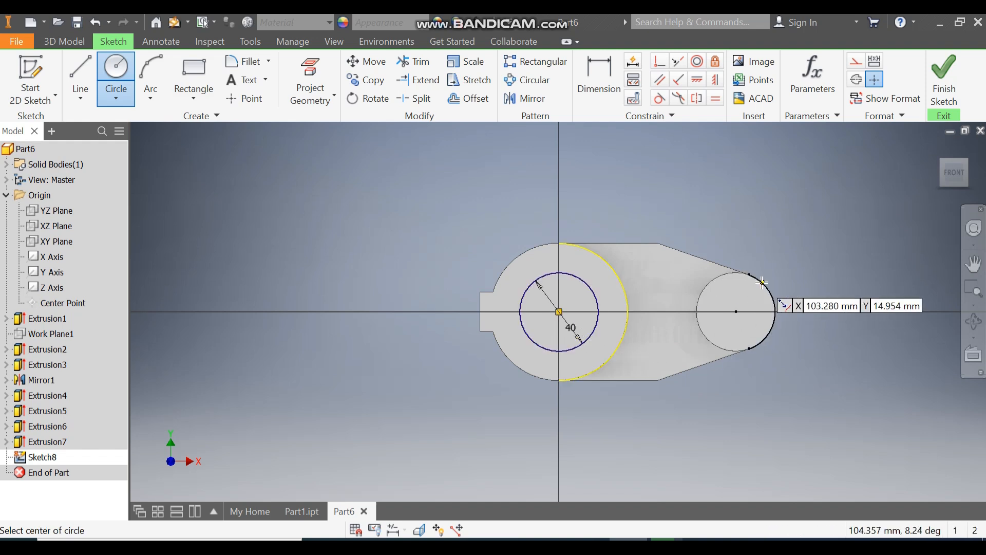
# Draw a 20 mm diameter circle centred on the small cylinder in the same sketch
pyautogui.click(737, 311)
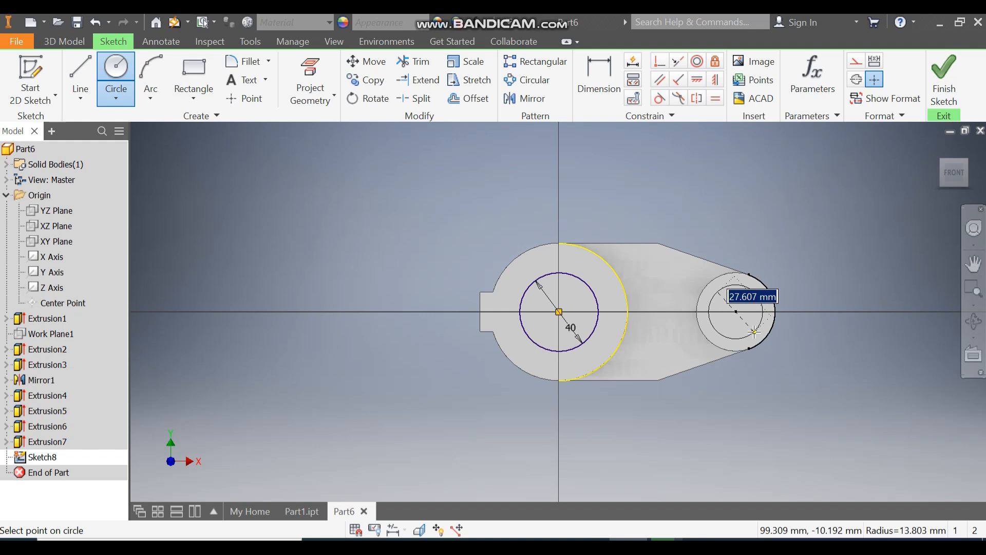
pyautogui.write('20')
pyautogui.press('Return')
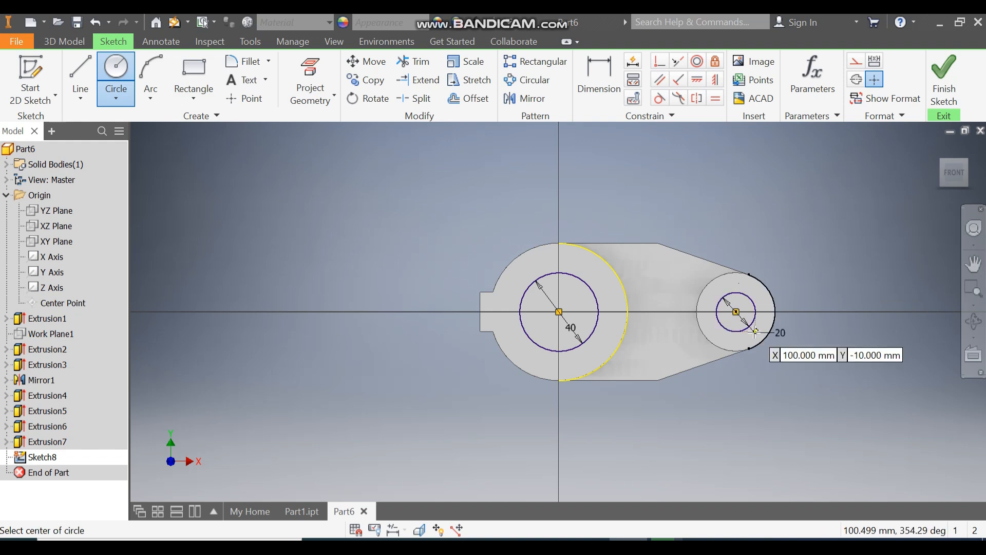
pyautogui.press('Escape')
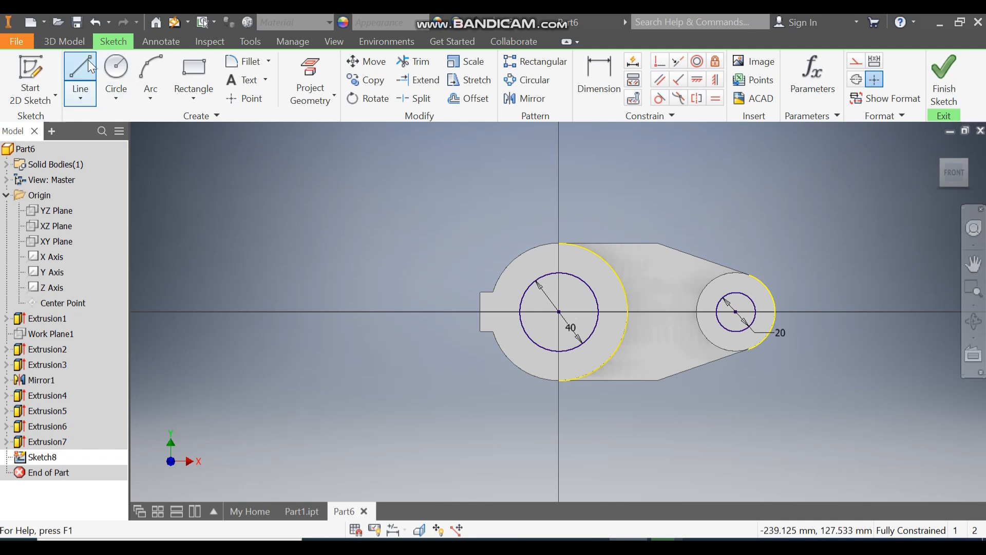
# Extrude the 40 mm and 20 mm circles as a cut with the All extent through both sides of the bracket
pyautogui.click(74, 41)
pyautogui.click(76, 71)
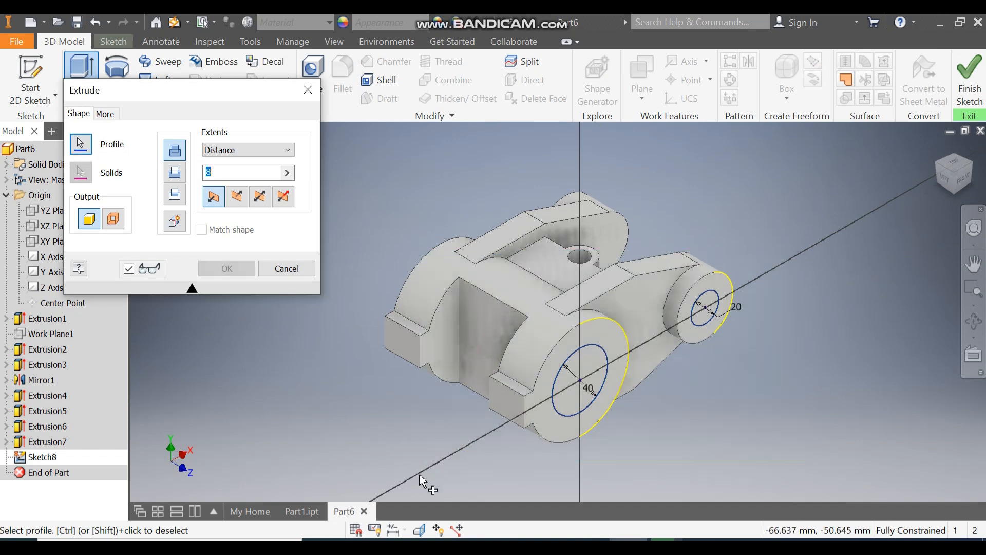
pyautogui.click(237, 197)
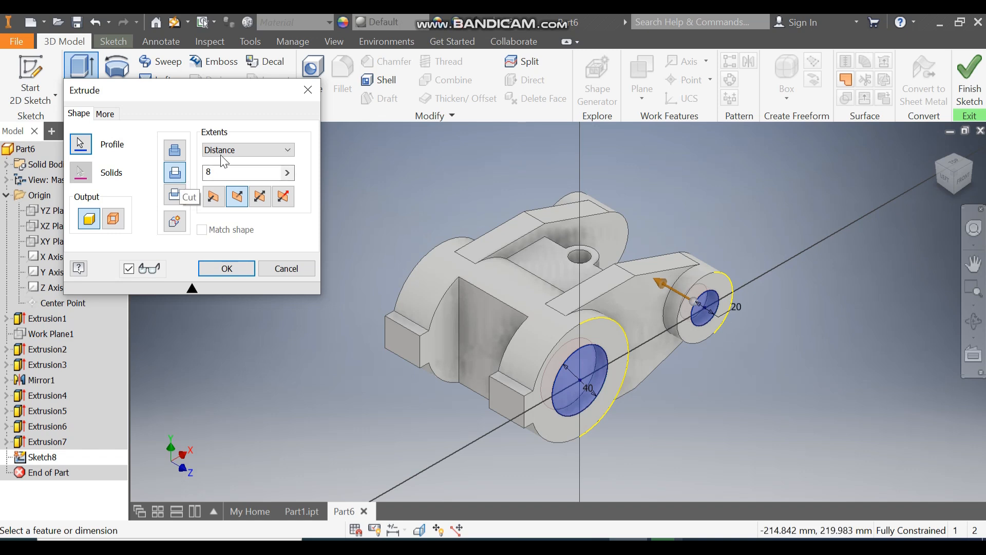
pyautogui.click(229, 149)
pyautogui.click(230, 200)
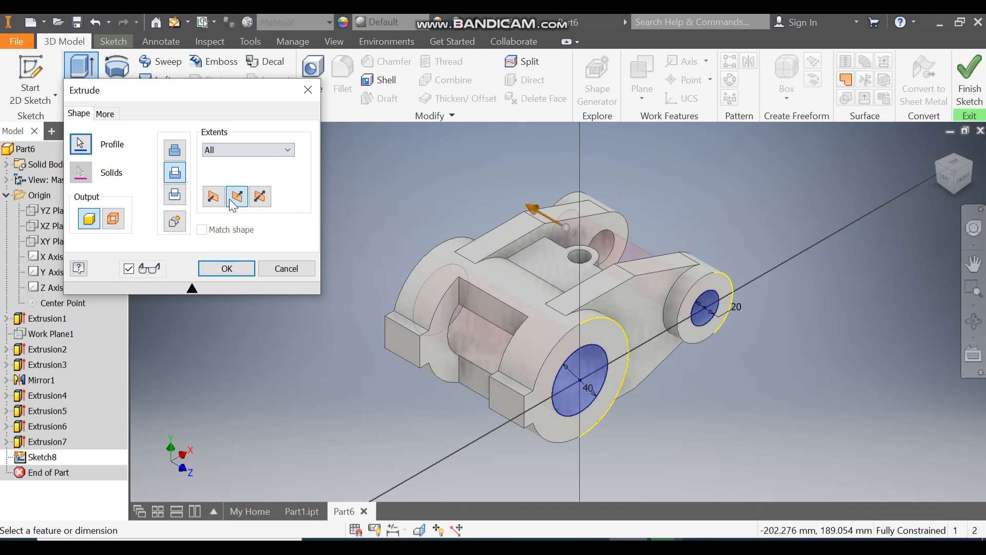
pyautogui.click(228, 268)
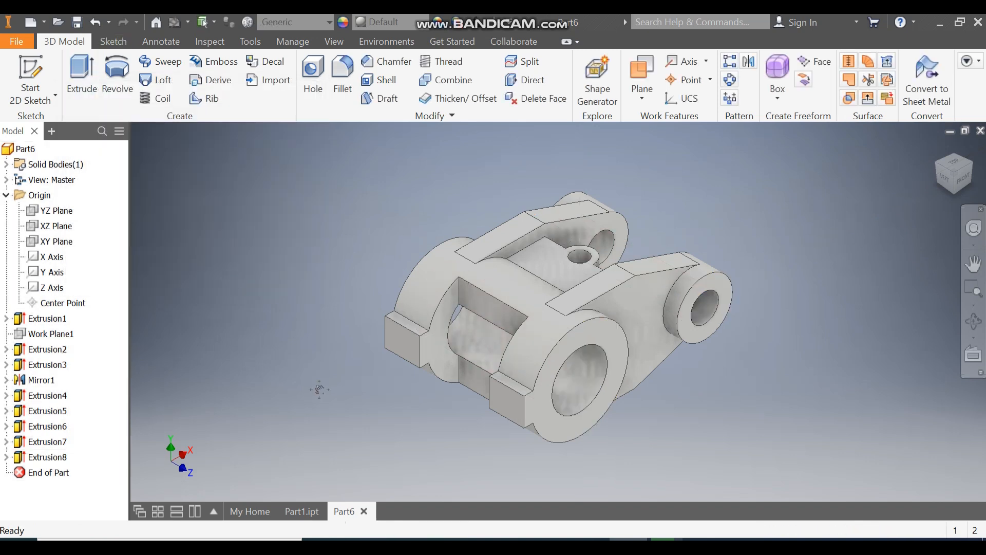
# Start a 3 mm fillet and select the front web's outer top edges and its joints with the large and small cylinders
pyautogui.scroll(-2, 319, 390)
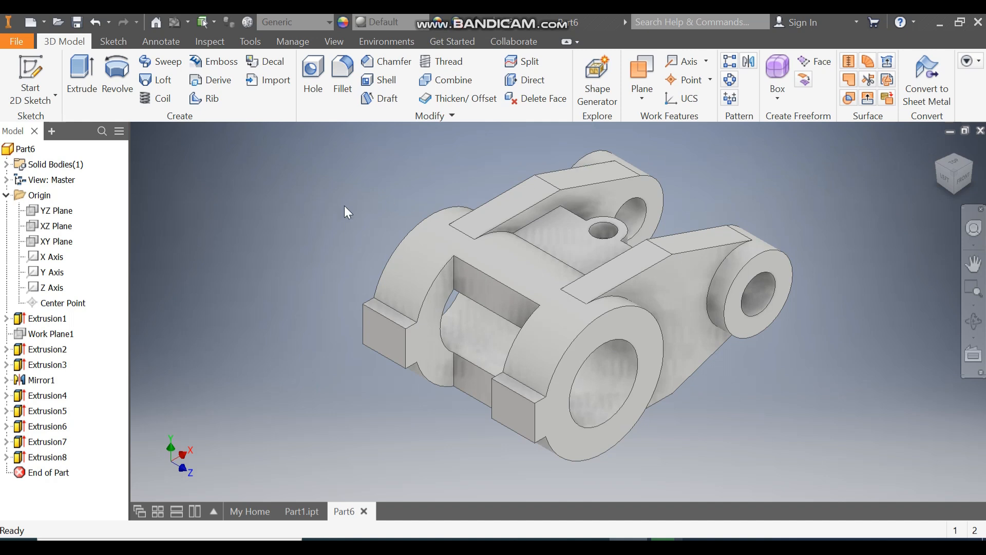
pyautogui.click(341, 82)
pyautogui.click(128, 171)
pyautogui.write('3')
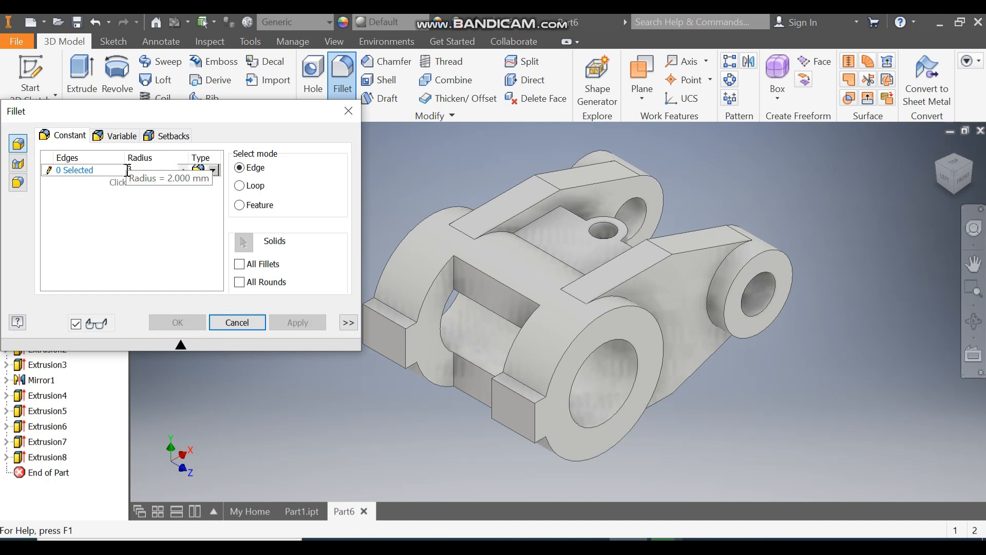
pyautogui.click(636, 307)
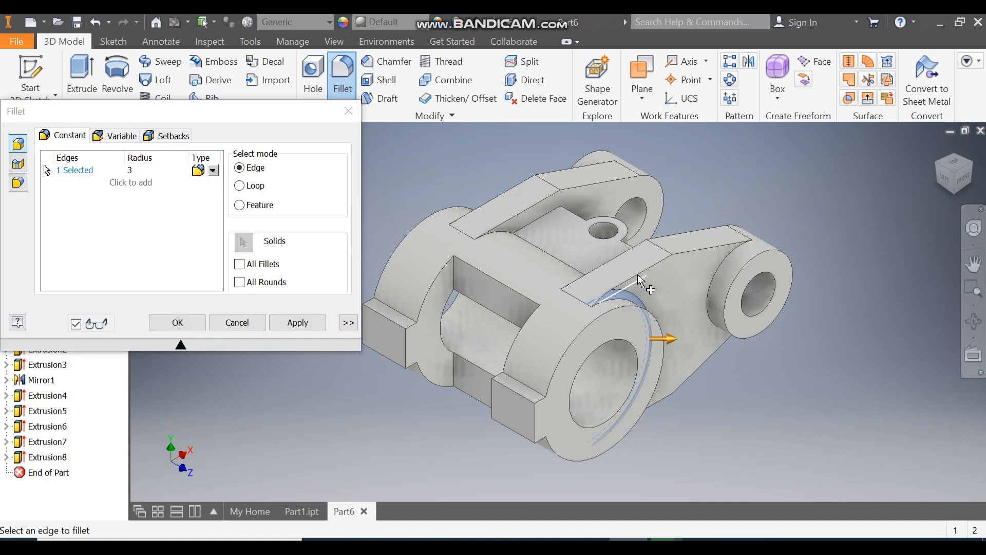
pyautogui.click(643, 276)
pyautogui.click(714, 251)
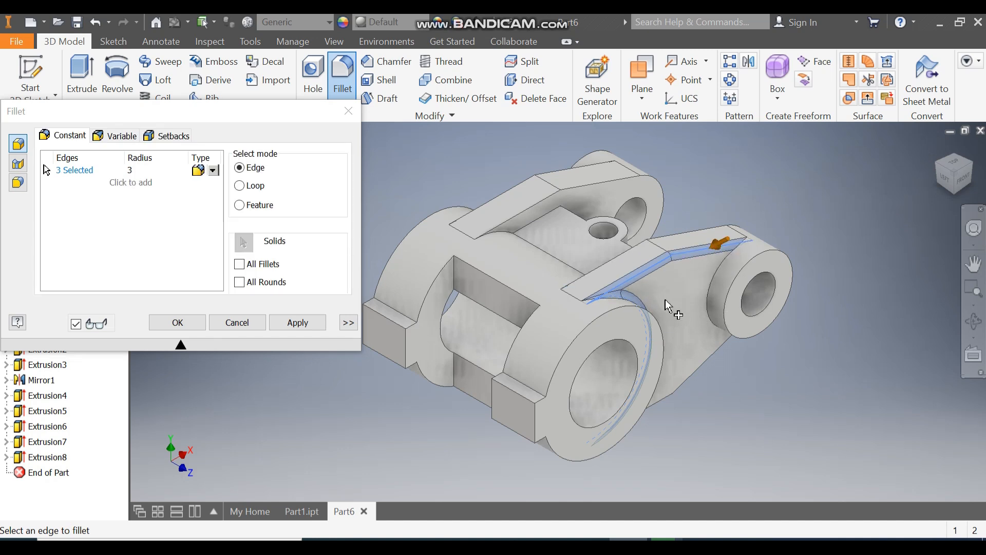
pyautogui.click(719, 275)
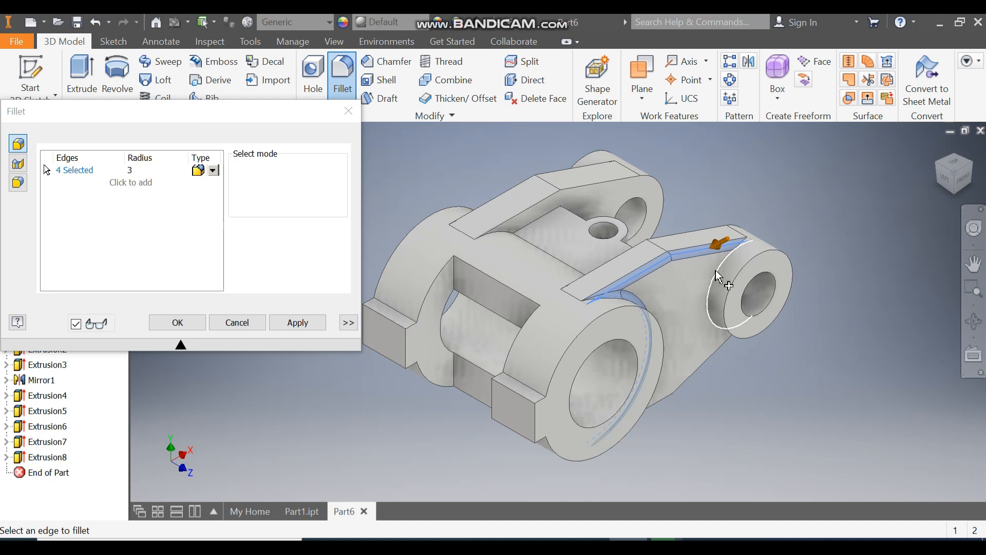
# Add the opposite web's small-cylinder joint, outer top edges and inner edges to the 3 mm fillet selection
pyautogui.click(936, 168)
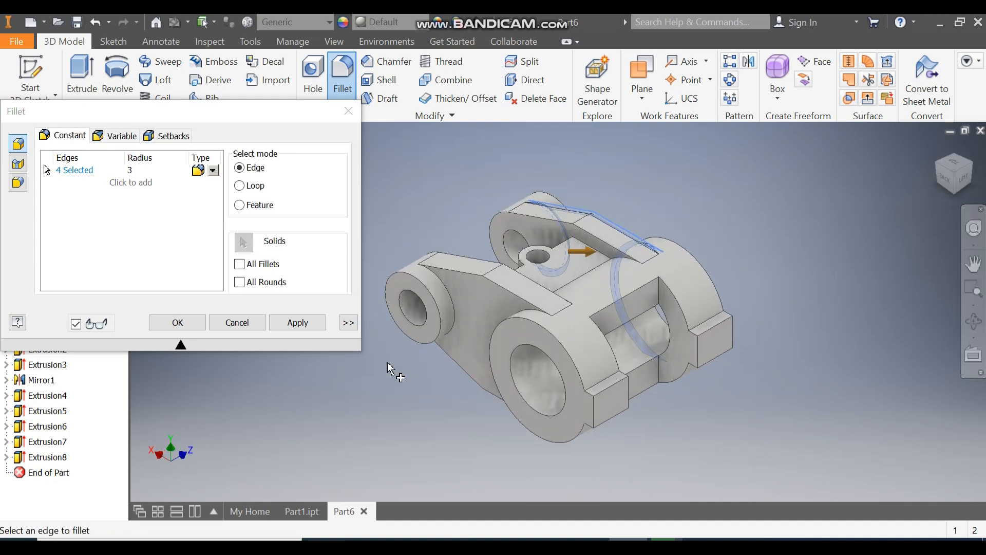
pyautogui.click(452, 308)
pyautogui.click(482, 283)
pyautogui.click(488, 291)
pyautogui.click(431, 264)
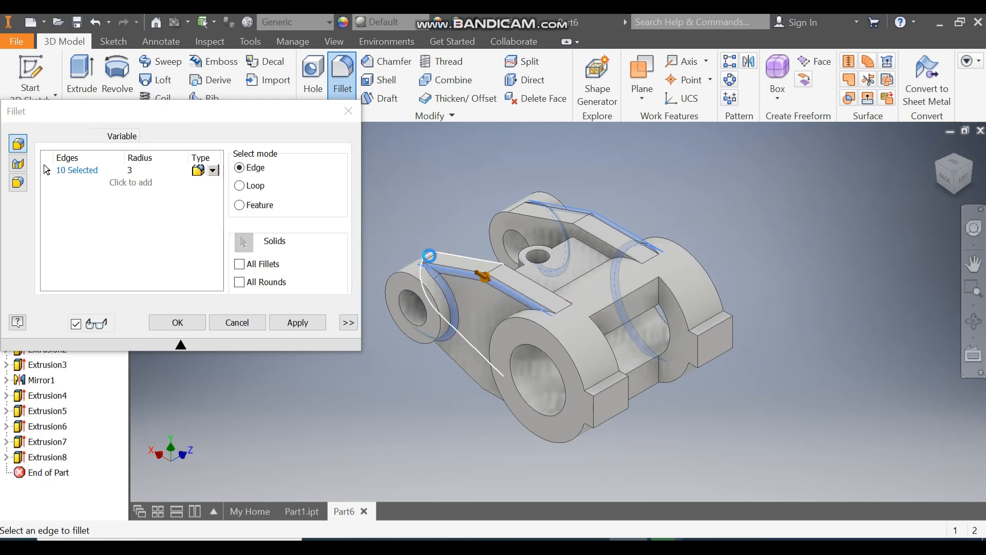
pyautogui.click(512, 276)
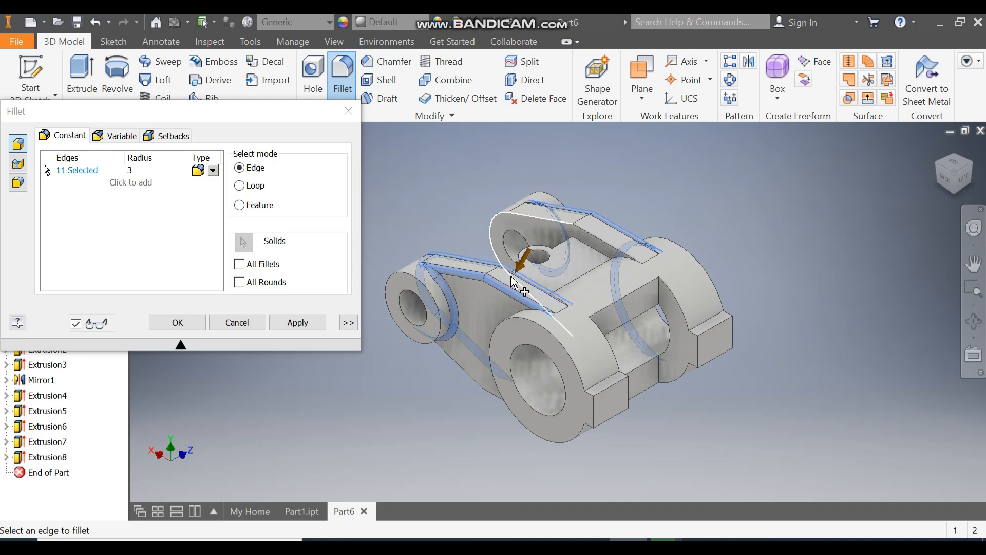
# Add the bend edges across the tops of both webs to the fillet selection
pyautogui.scroll(-3, 516, 270)
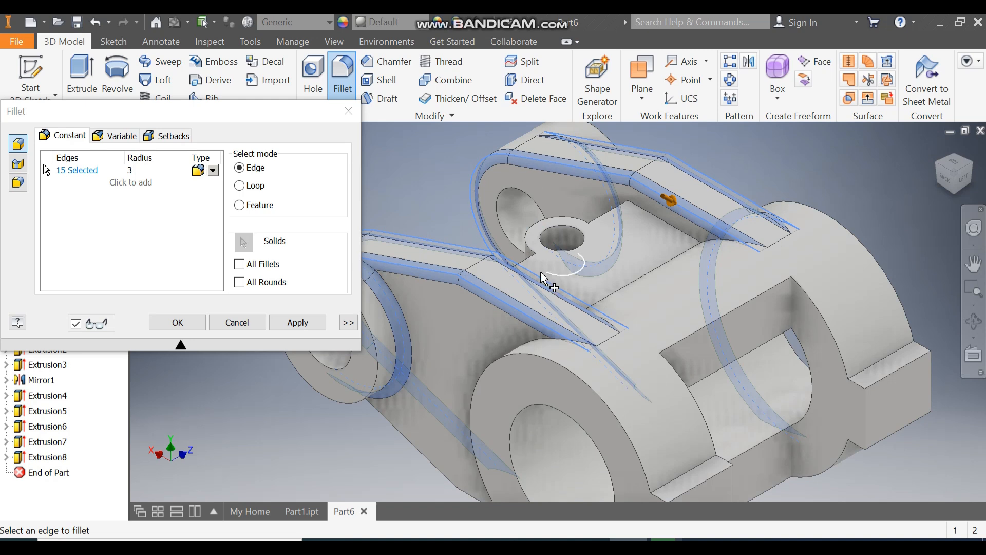
pyautogui.click(479, 268)
pyautogui.click(658, 167)
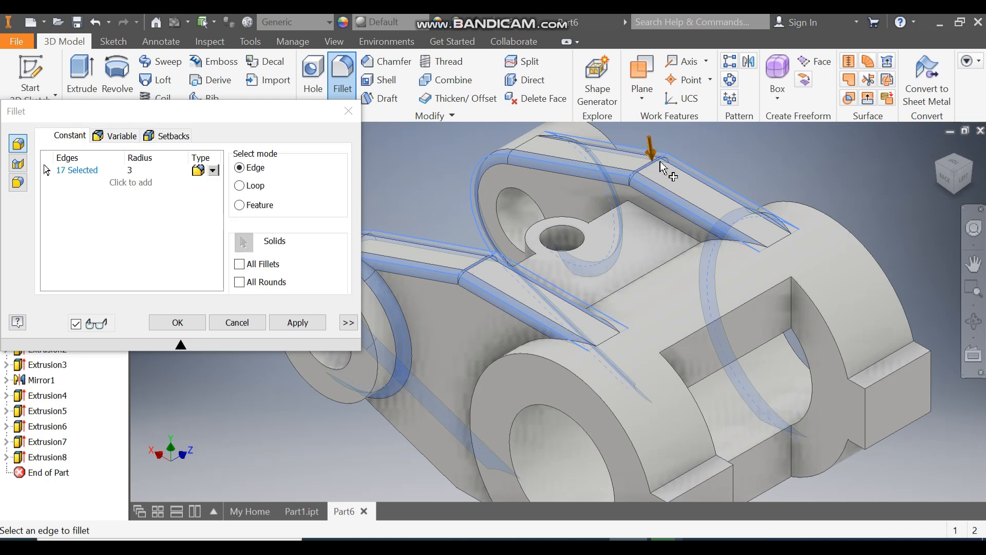
# Add the remaining joint edge between the large cylinder and the web's outer face, and create the 3 mm fillet
pyautogui.moveTo(699, 309); pyautogui.dragTo(770, 293, button='middle')
pyautogui.scroll(2, 740, 304)
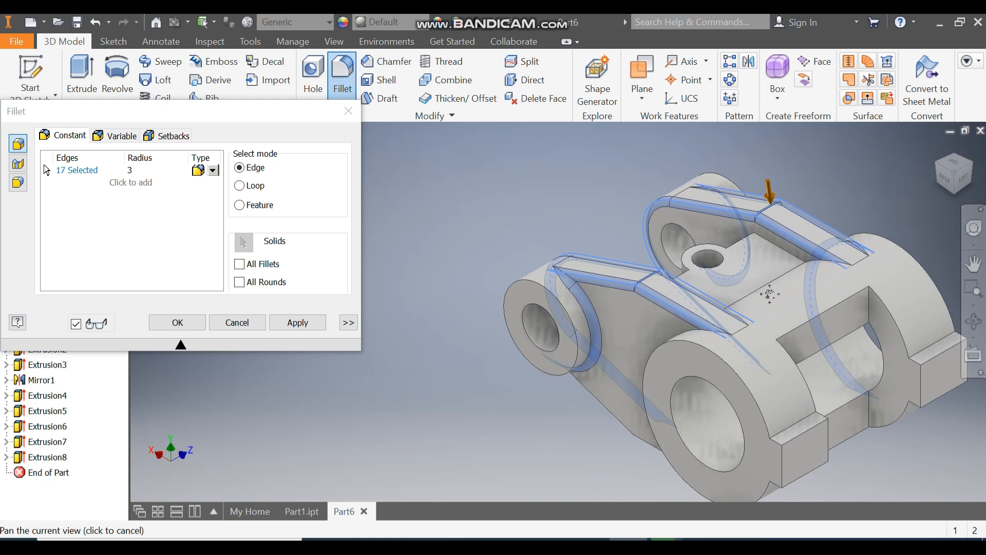
pyautogui.click(934, 165)
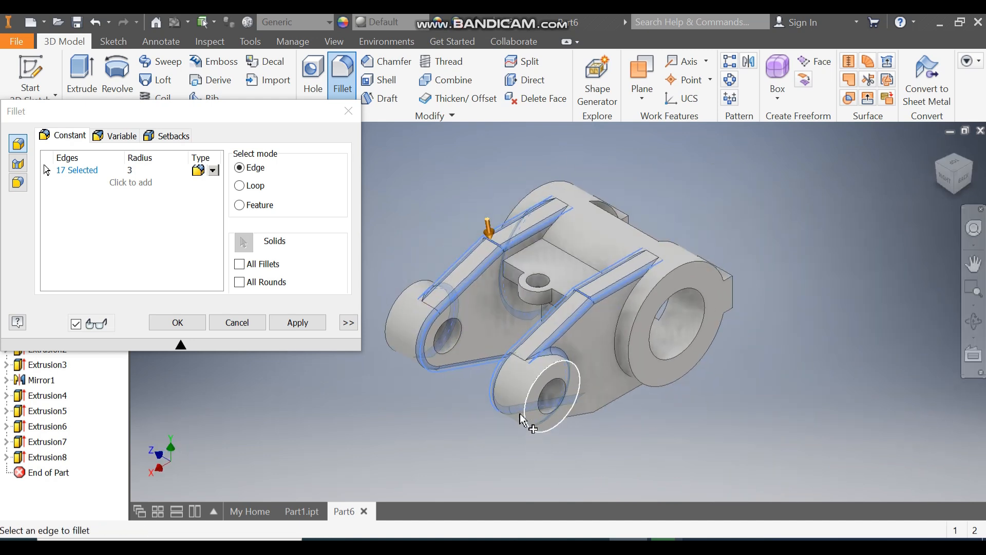
pyautogui.click(621, 322)
pyautogui.click(181, 324)
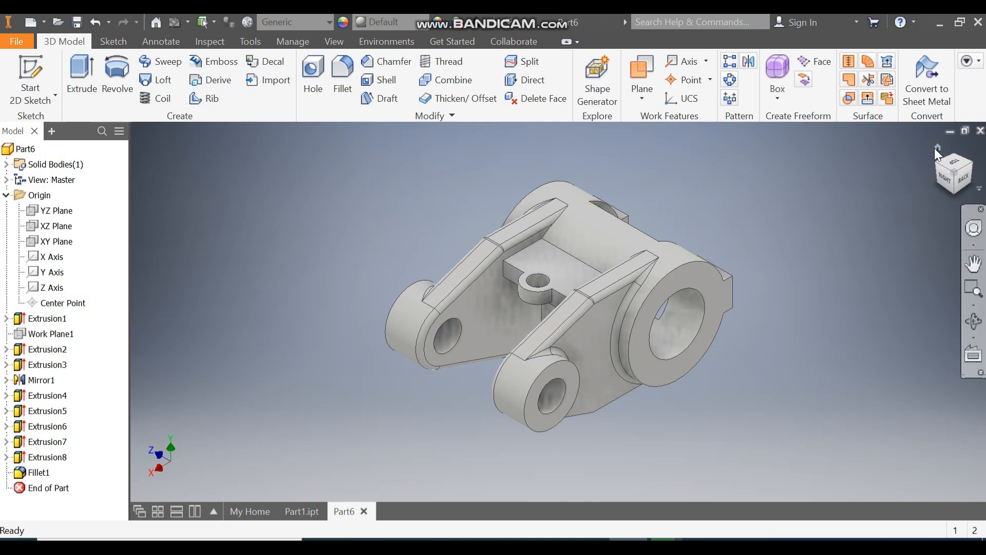
# Sketch a 10 mm diameter circle on each of the two rectangular lug end faces
pyautogui.click(933, 150)
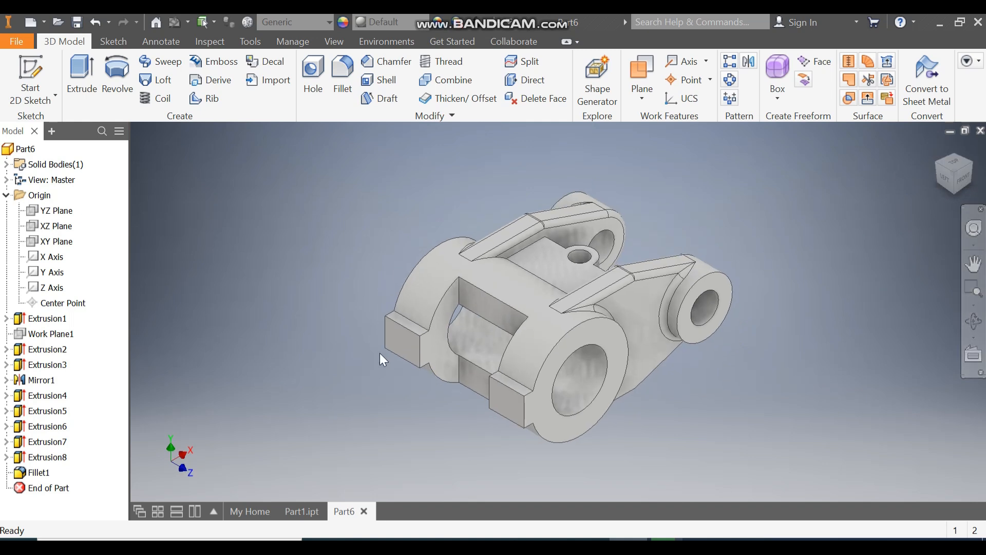
pyautogui.click(396, 335)
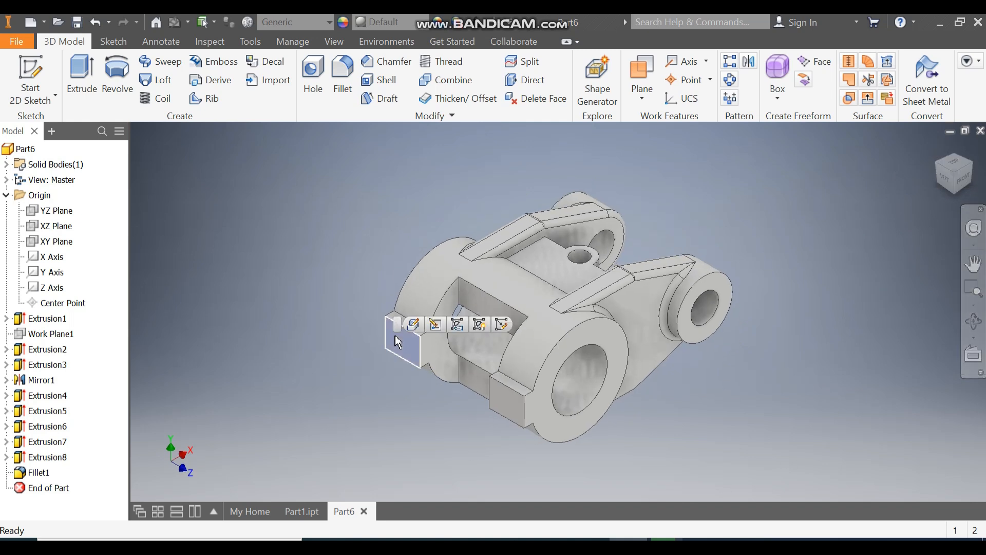
pyautogui.click(505, 326)
pyautogui.click(116, 66)
pyautogui.scroll(3, 492, 308)
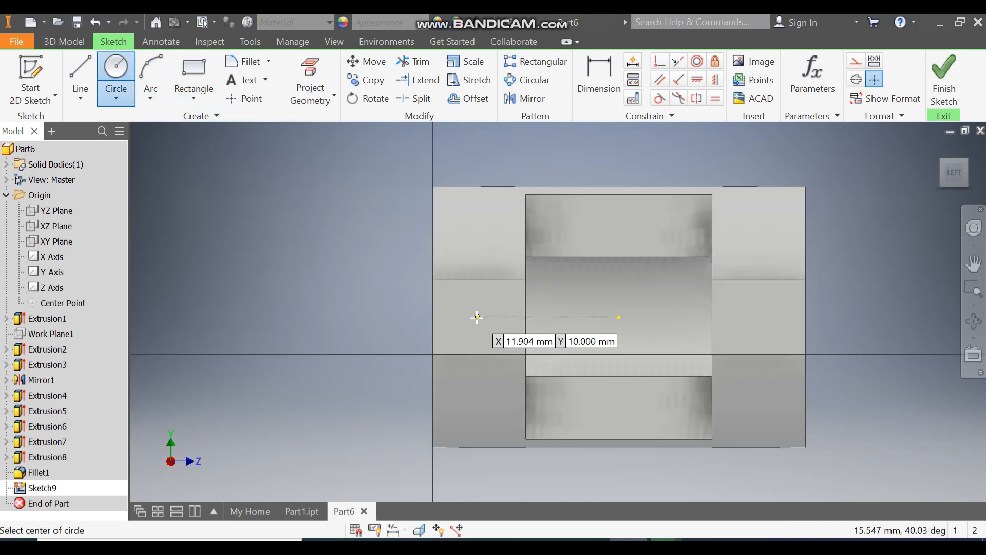
pyautogui.click(476, 316)
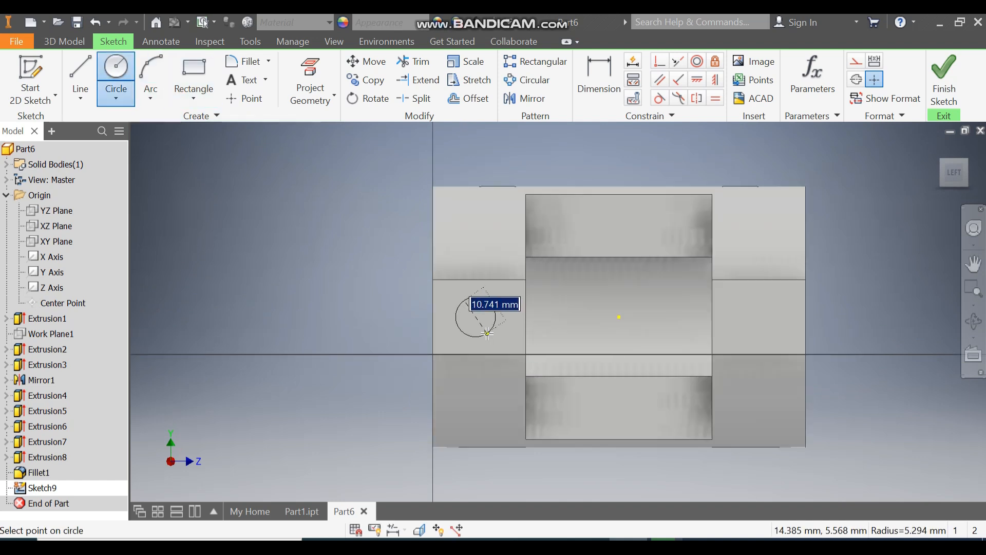
pyautogui.write('10')
pyautogui.press('Return')
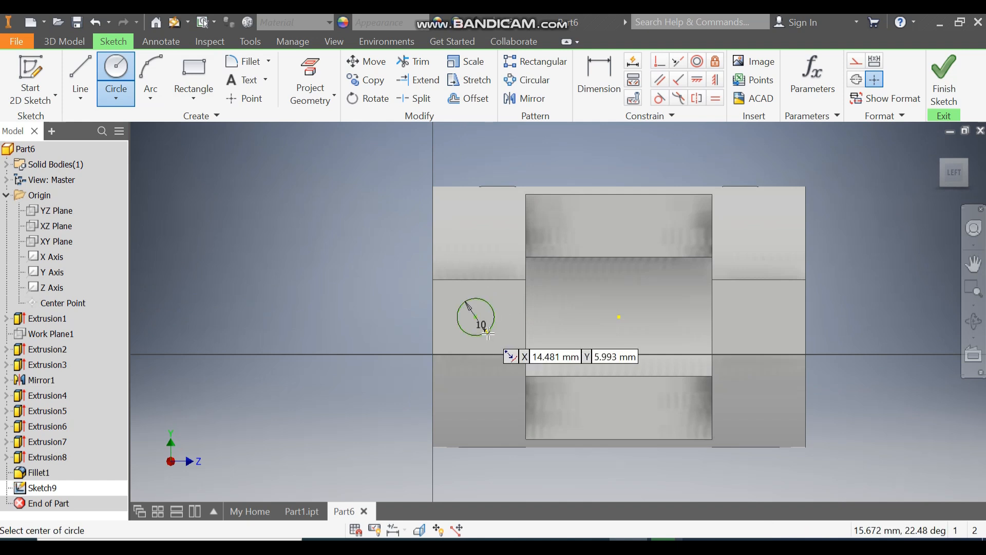
pyautogui.click(760, 313)
pyautogui.write('10')
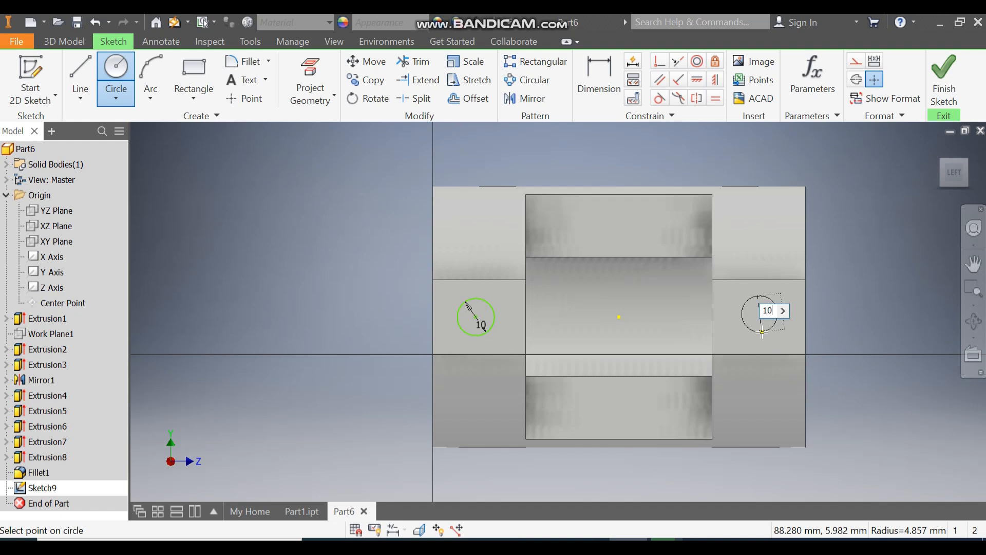
pyautogui.press('Return')
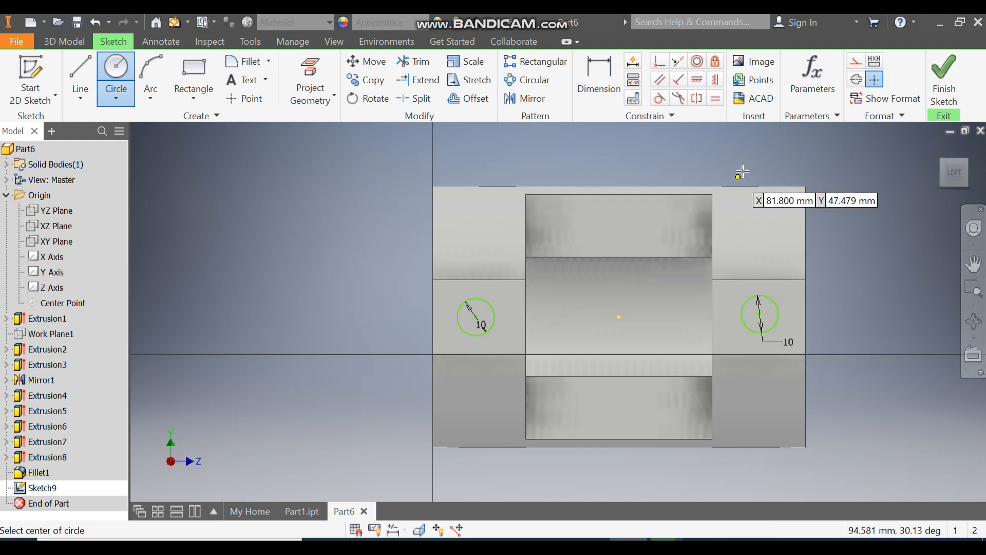
pyautogui.press('Escape')
# Align both circle centres horizontally with the projected face centre point between the lugs
pyautogui.click(619, 317)
pyautogui.click(760, 315)
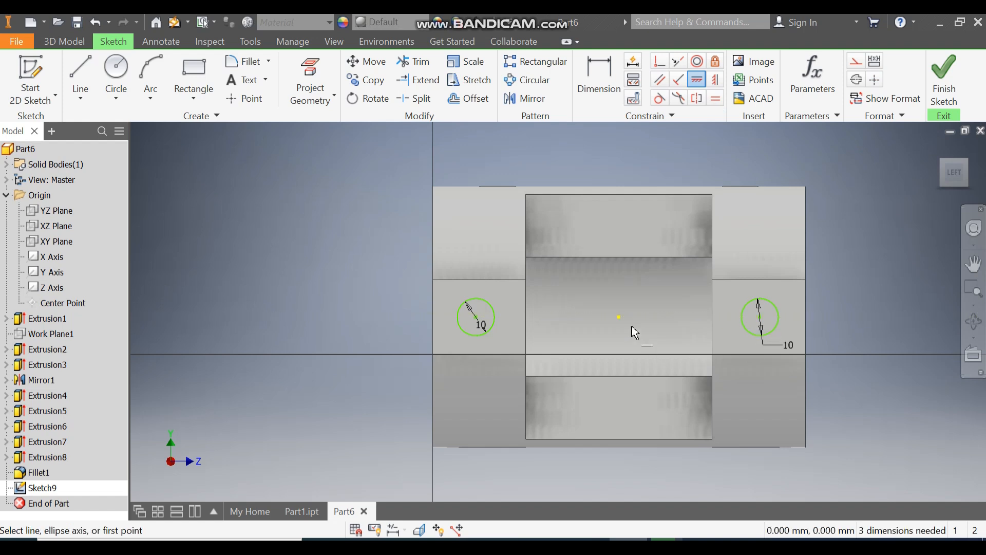
pyautogui.click(619, 317)
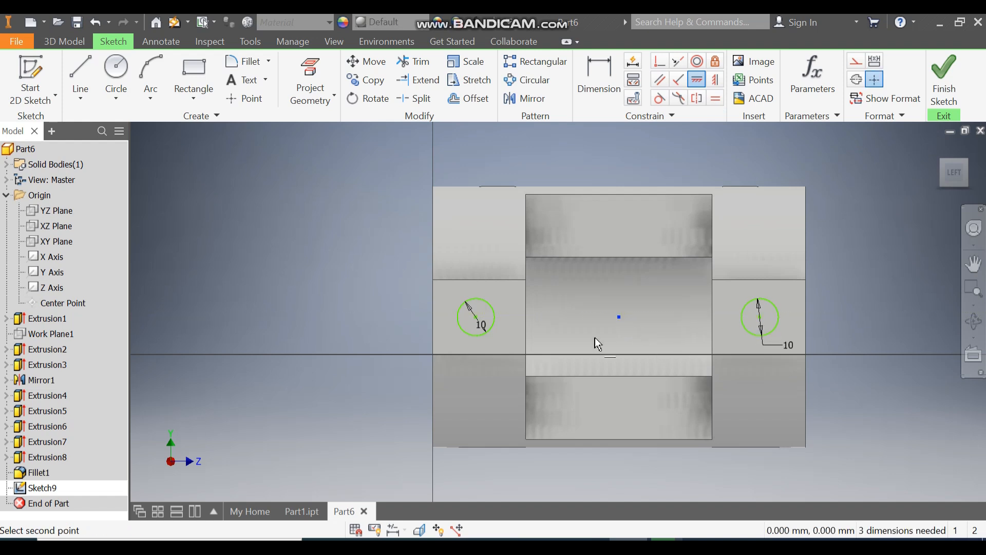
pyautogui.click(476, 318)
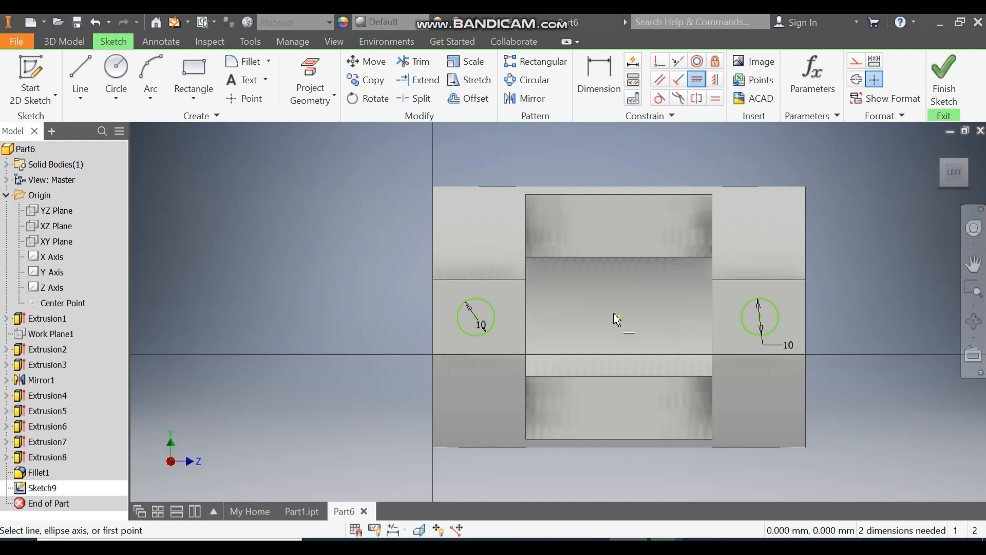
# Align each circle centre vertically with the midpoint of its lug's top edge and finish the sketch
pyautogui.click(713, 79)
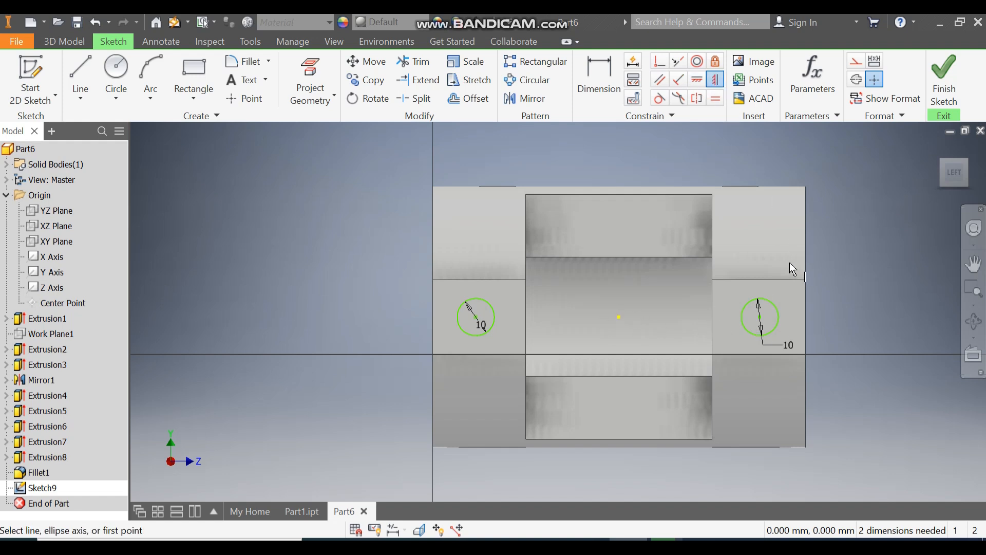
pyautogui.click(760, 280)
pyautogui.click(759, 317)
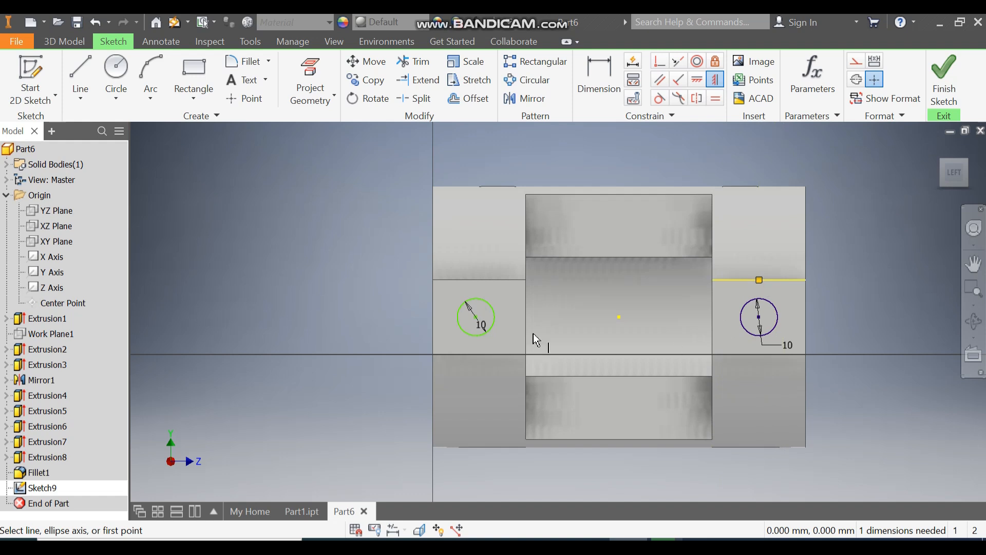
pyautogui.click(480, 279)
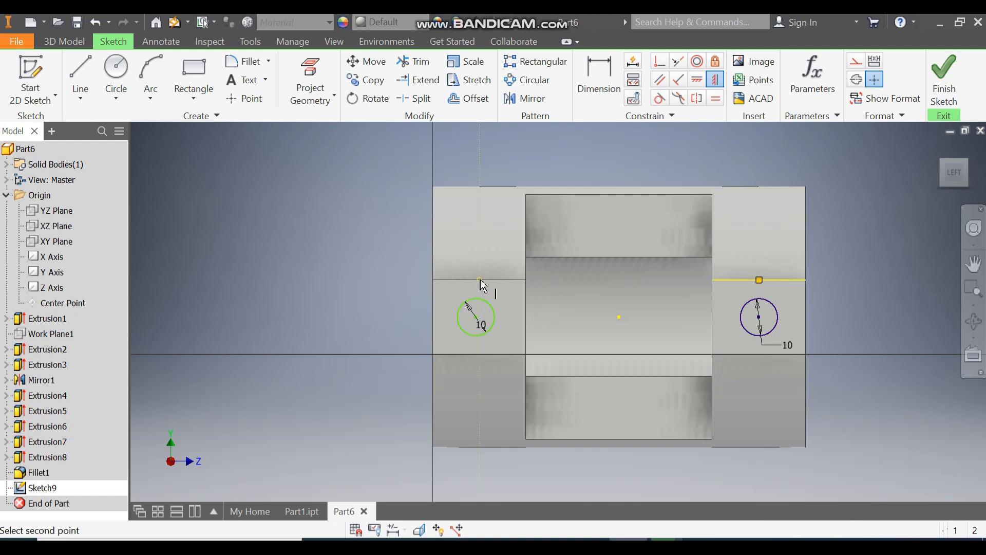
pyautogui.click(475, 317)
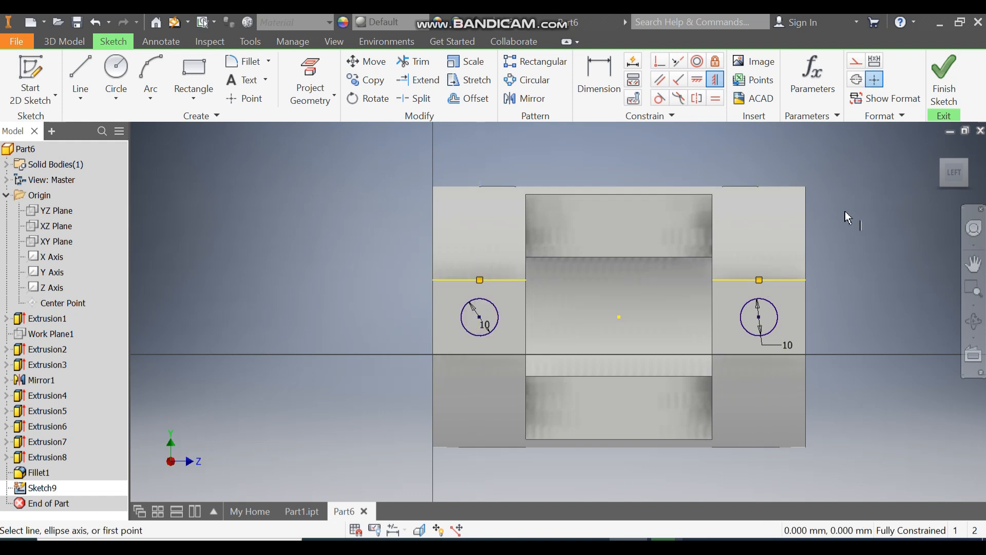
pyautogui.click(944, 78)
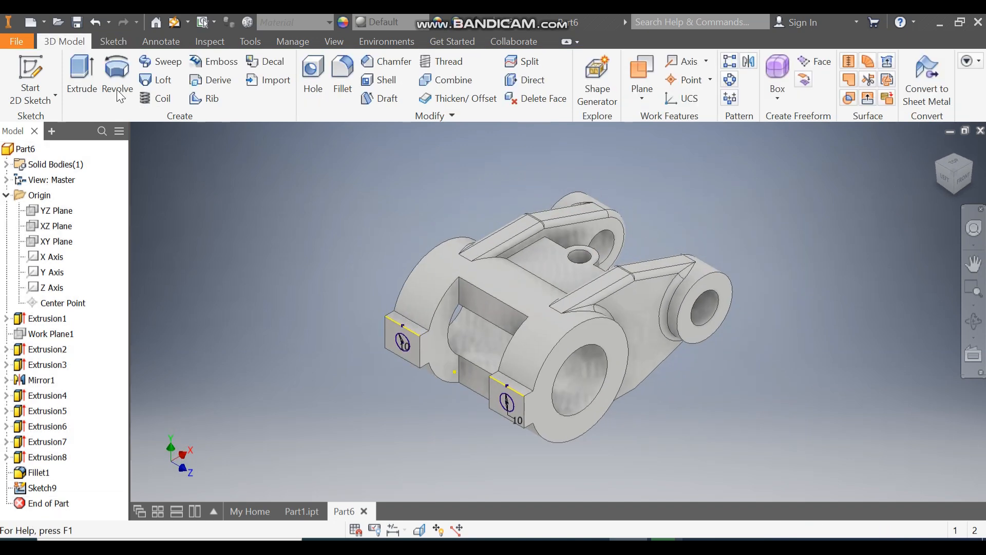
# Cut both 10 mm circles 32 mm deep through the lugs into the large cylinder's bore
pyautogui.click(83, 69)
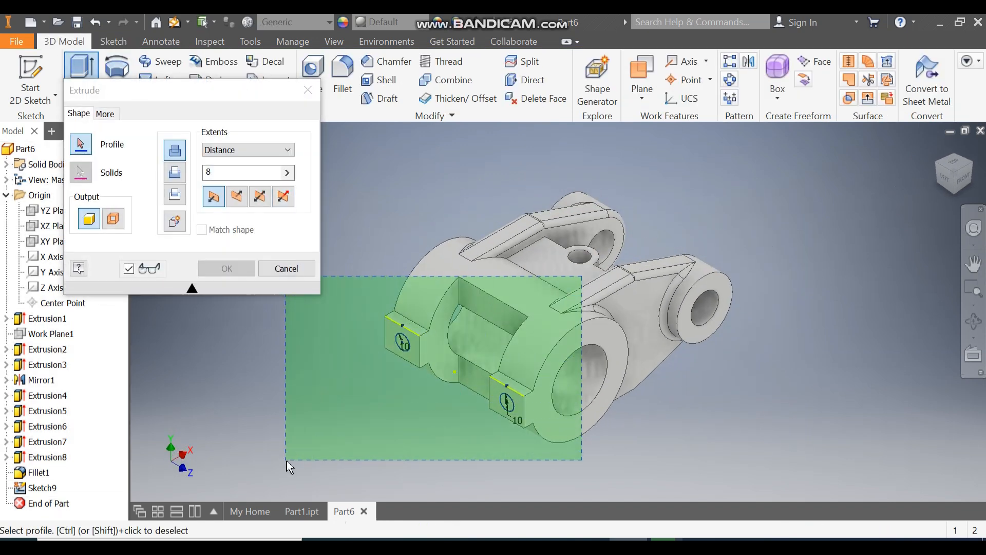
pyautogui.click(402, 342)
pyautogui.click(174, 175)
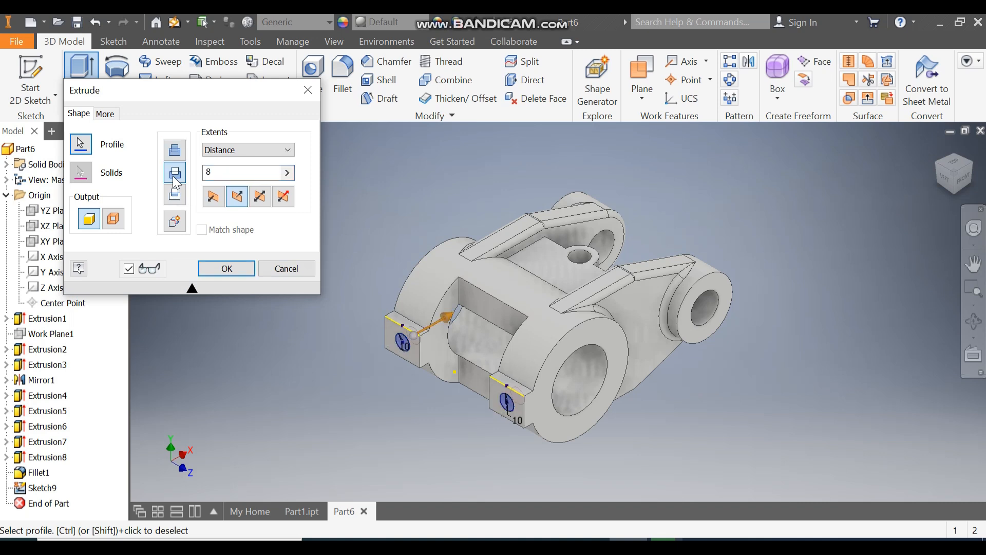
pyautogui.click(227, 170)
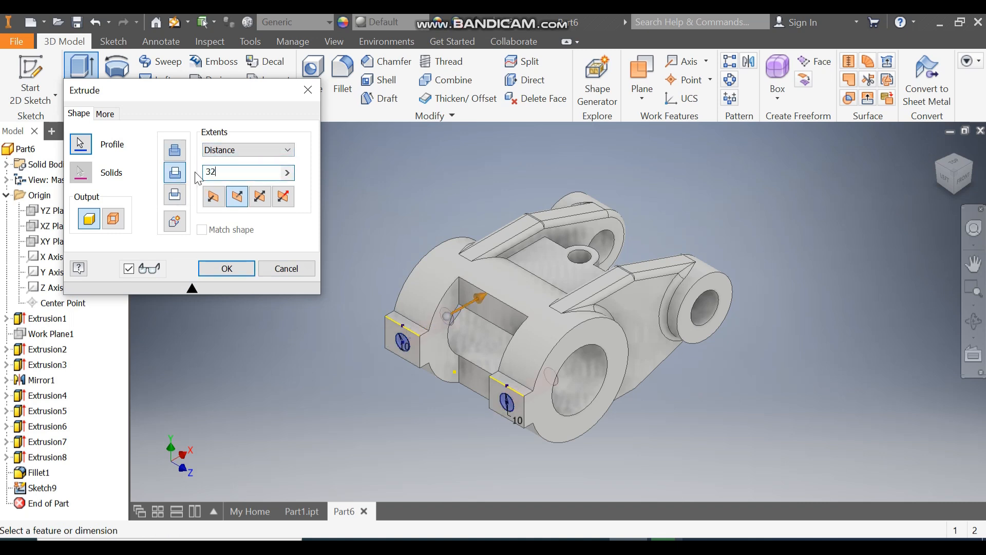
pyautogui.click(965, 179)
pyautogui.scroll(5, 466, 315)
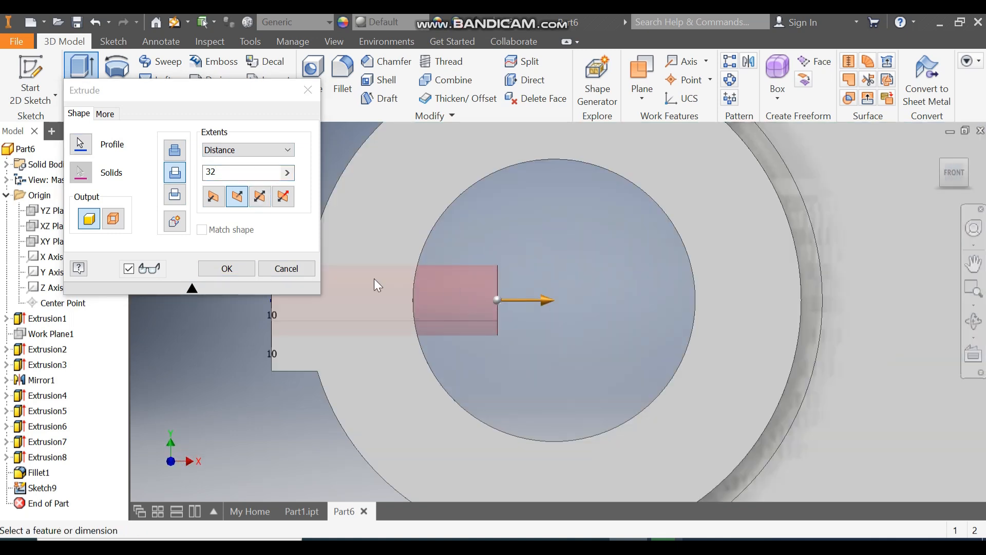
pyautogui.click(236, 267)
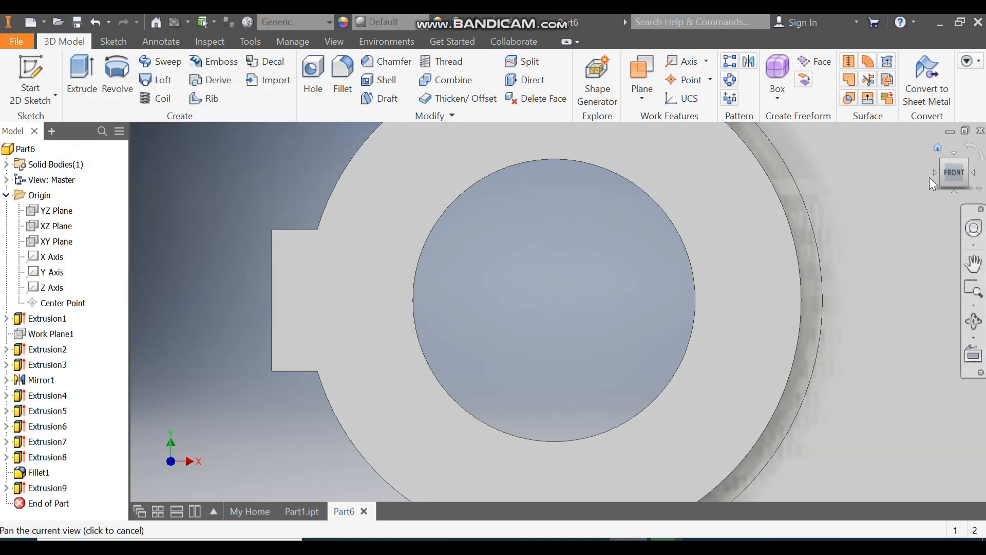
pyautogui.press('F6')
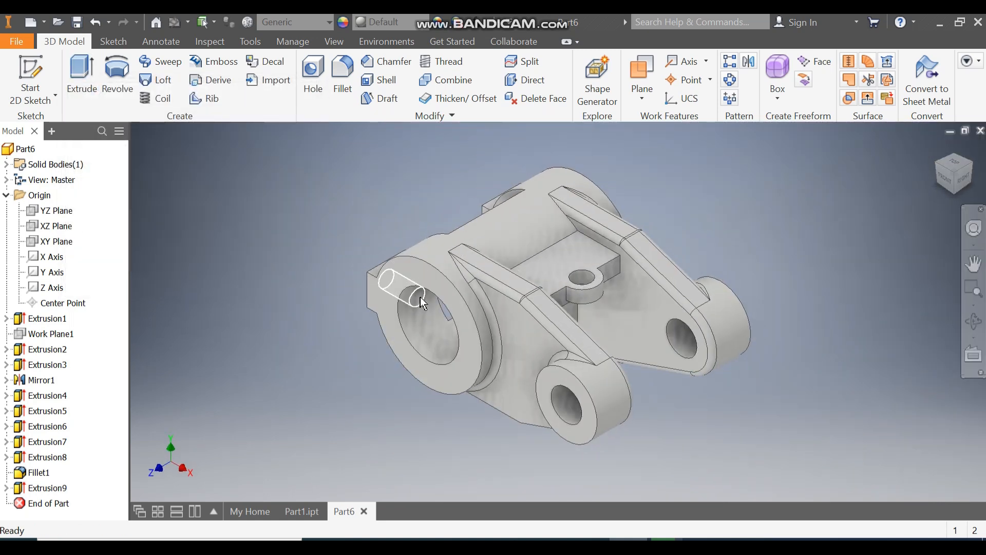
pyautogui.click(931, 176)
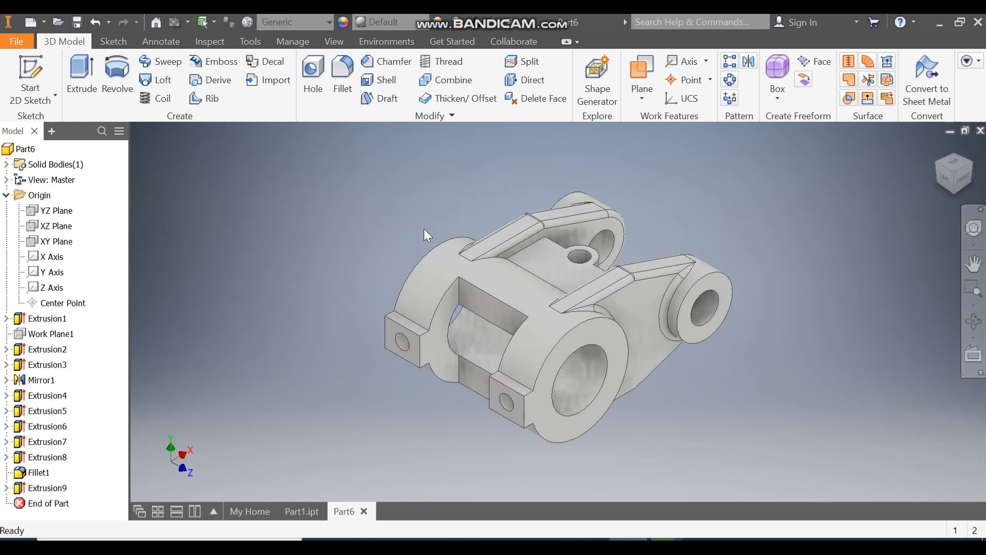
# Compare with Part1.ipt, then edit Part6's 3 mm fillet to add the cross plate's top and joint edges and the boss's outer rim
pyautogui.click(316, 508)
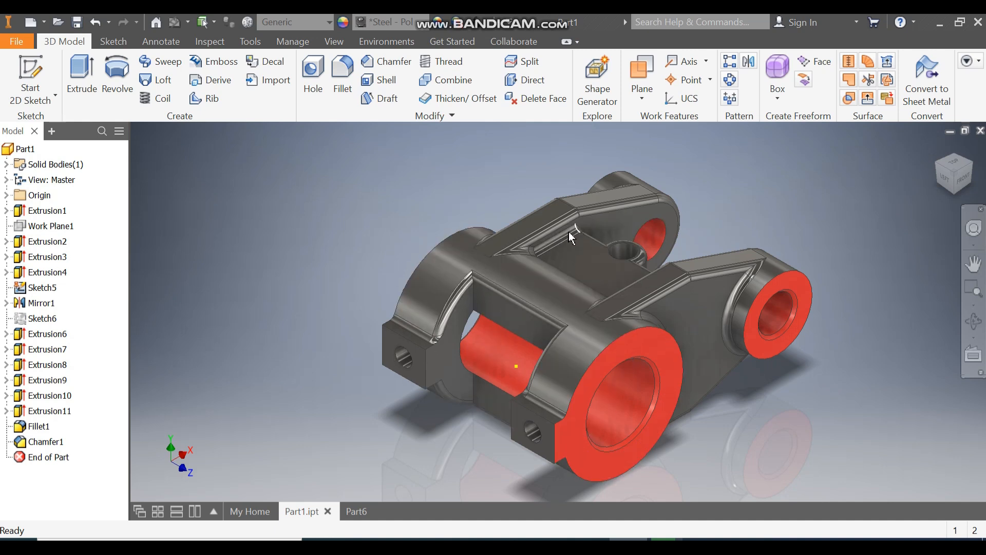
pyautogui.click(355, 510)
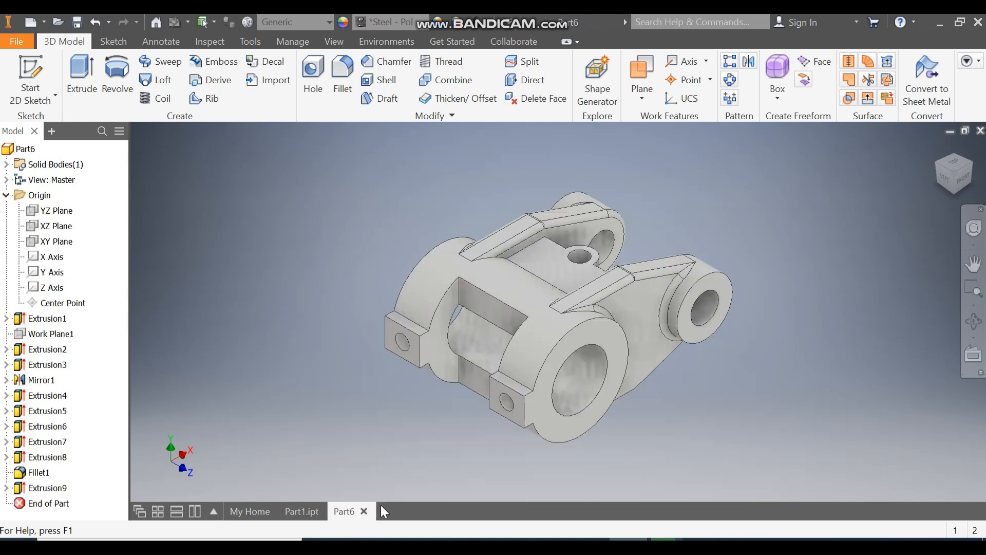
pyautogui.doubleClick(40, 475)
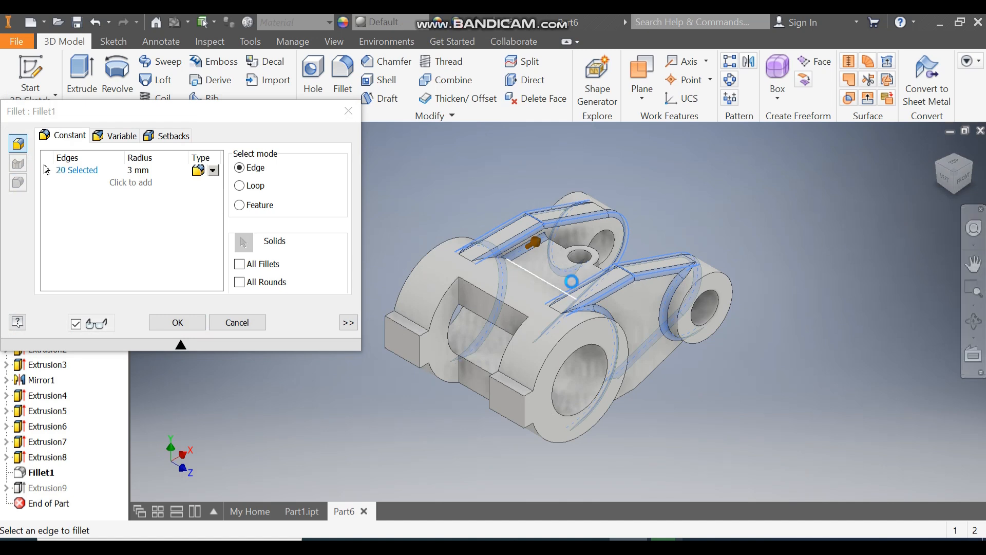
pyautogui.click(937, 167)
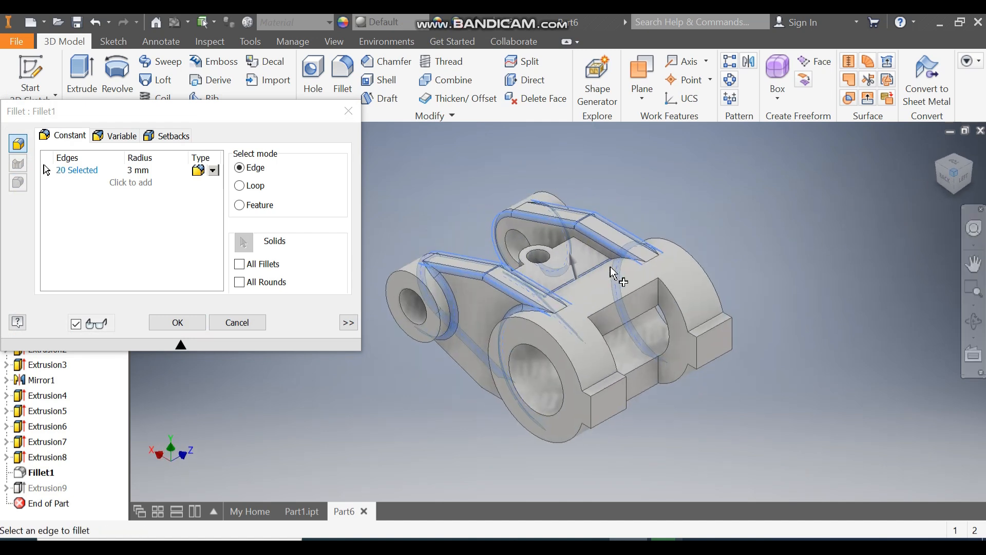
pyautogui.click(580, 245)
pyautogui.click(590, 250)
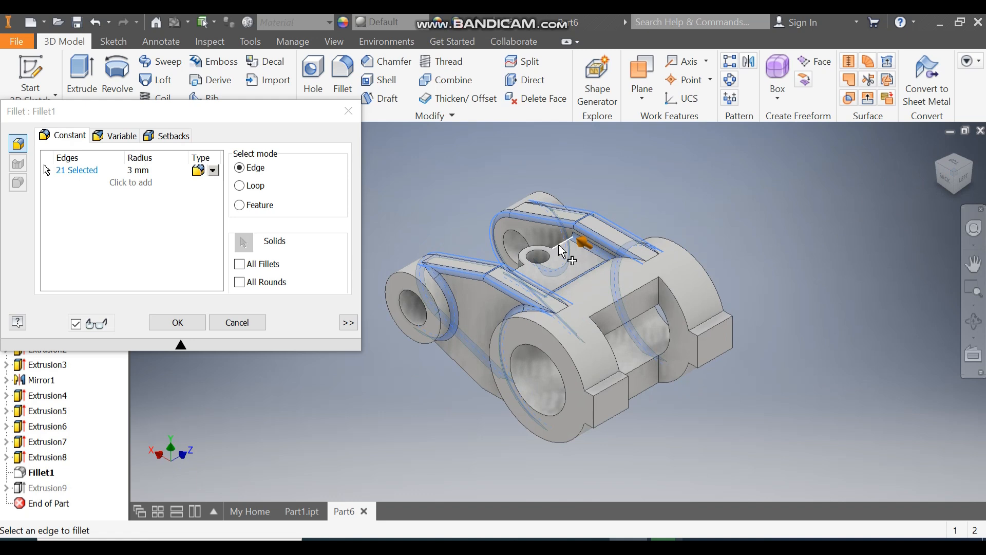
pyautogui.click(531, 263)
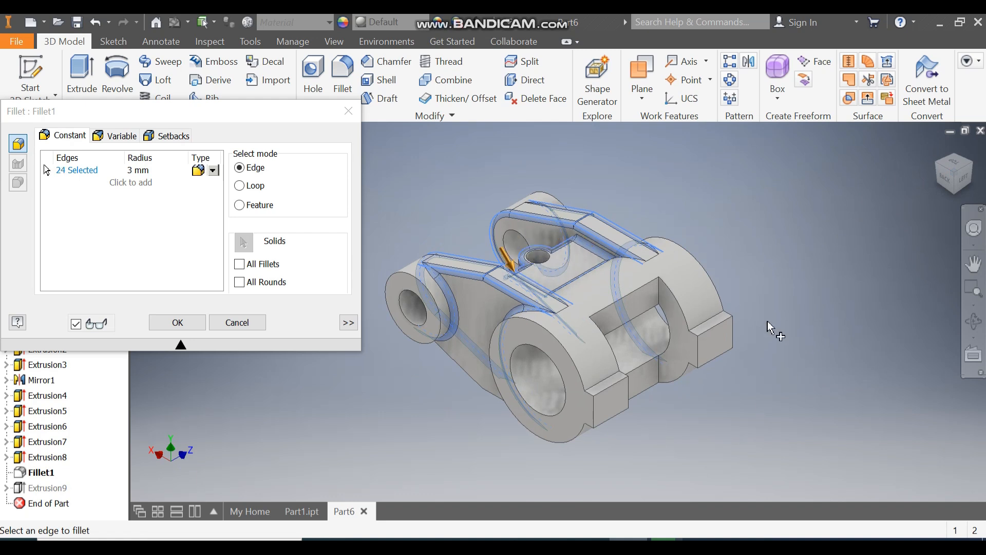
# Add the upper joint edges between both lugs and the large cylinder to the fillet and apply the edit
pyautogui.click(604, 386)
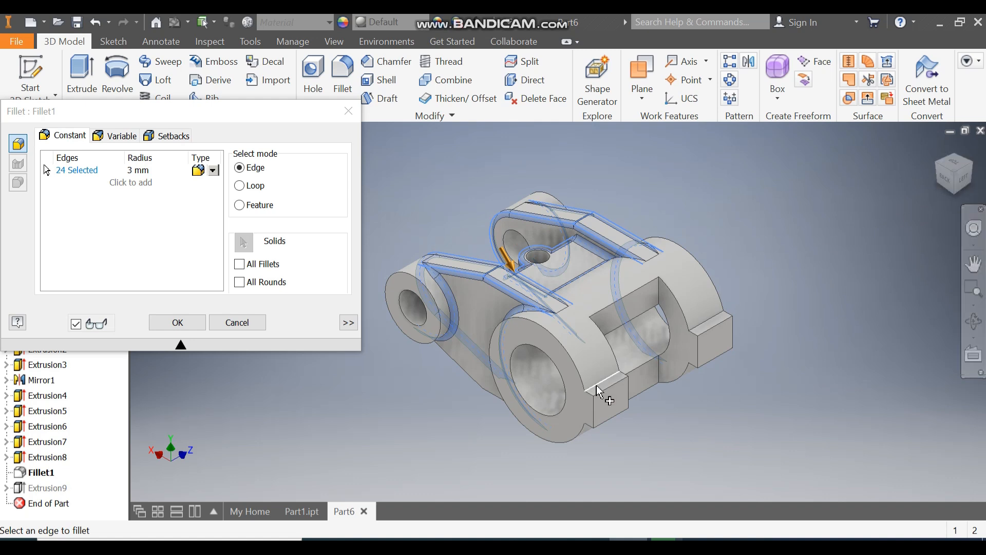
pyautogui.click(718, 323)
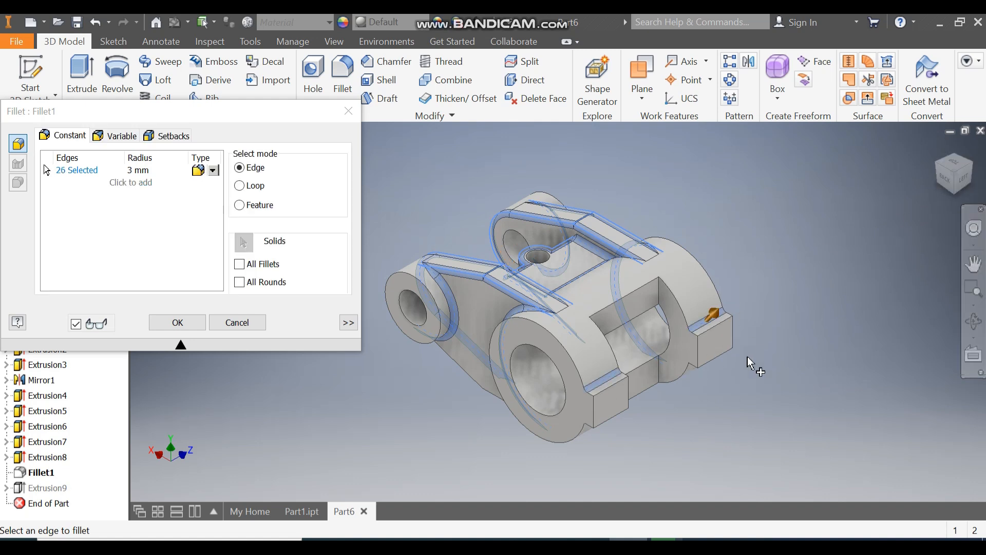
pyautogui.click(188, 321)
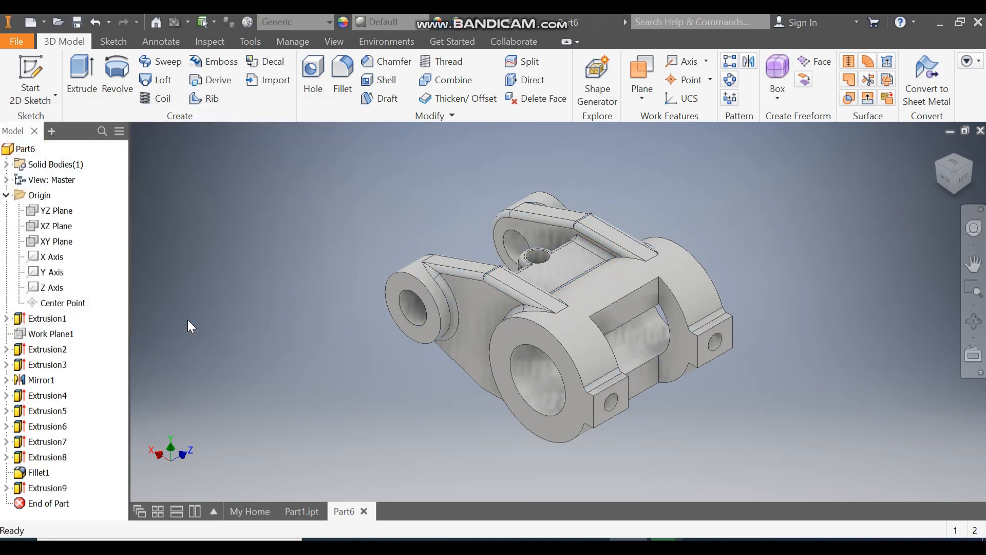
# Chamfer the outer bore edges of the large and small cylinders on both sides with a 1.5 mm distance
pyautogui.click(938, 148)
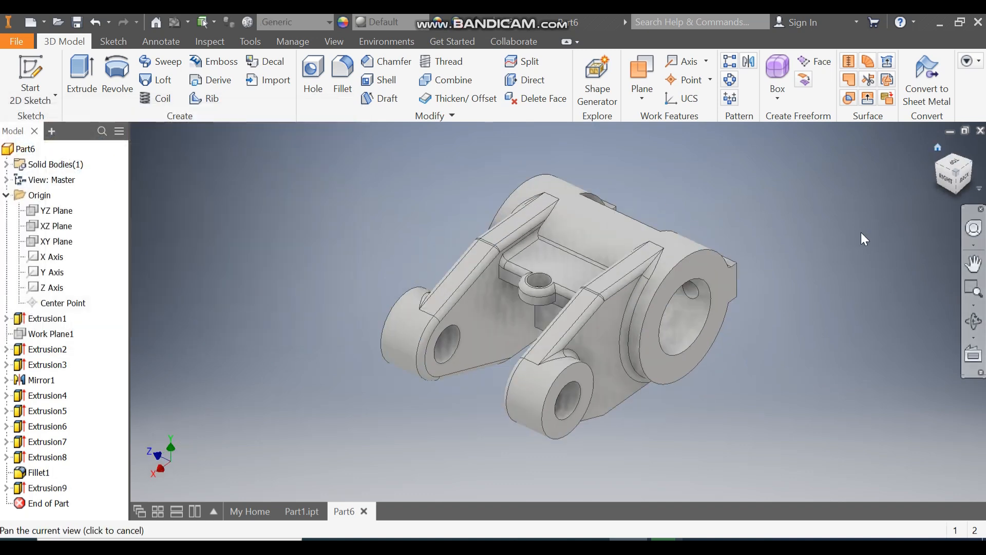
pyautogui.click(937, 163)
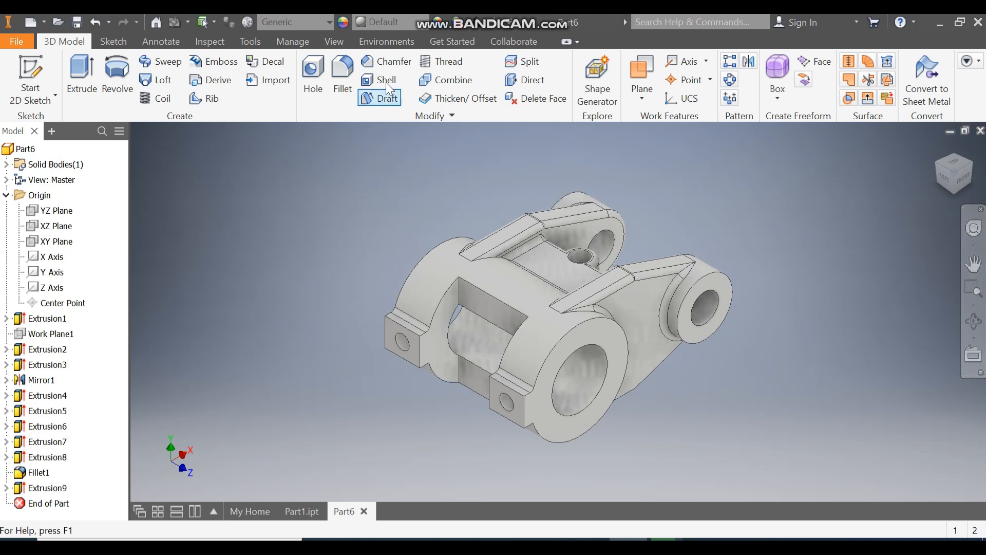
pyautogui.click(387, 62)
pyautogui.click(245, 141)
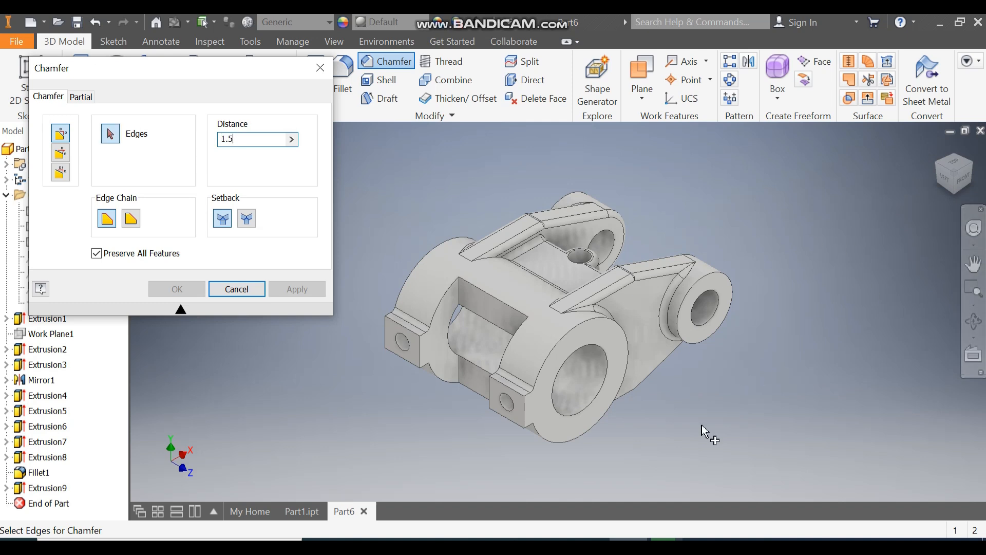
pyautogui.click(604, 358)
pyautogui.click(690, 323)
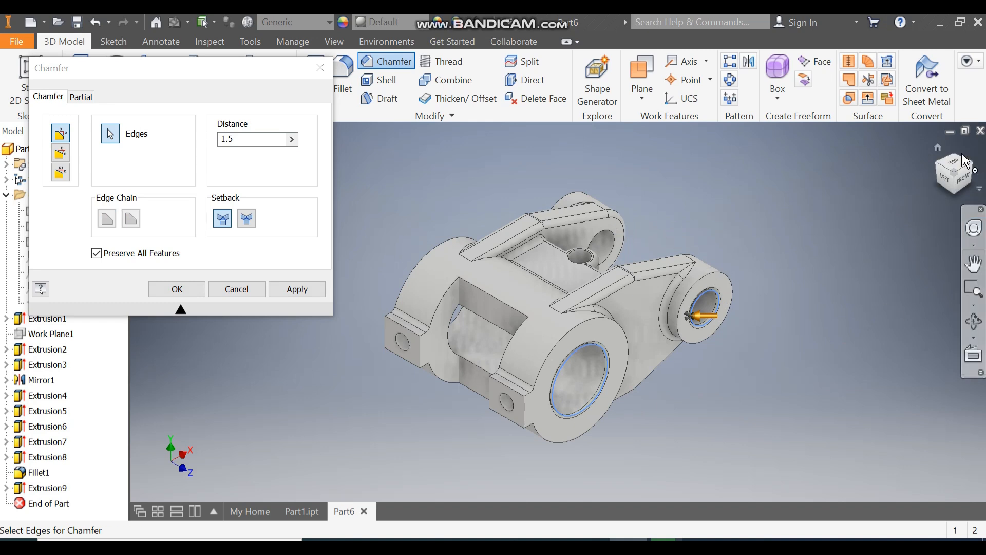
pyautogui.keyDown('shift'); pyautogui.moveTo(725, 266); pyautogui.dragTo(478, 314, button='middle'); pyautogui.keyUp('shift')
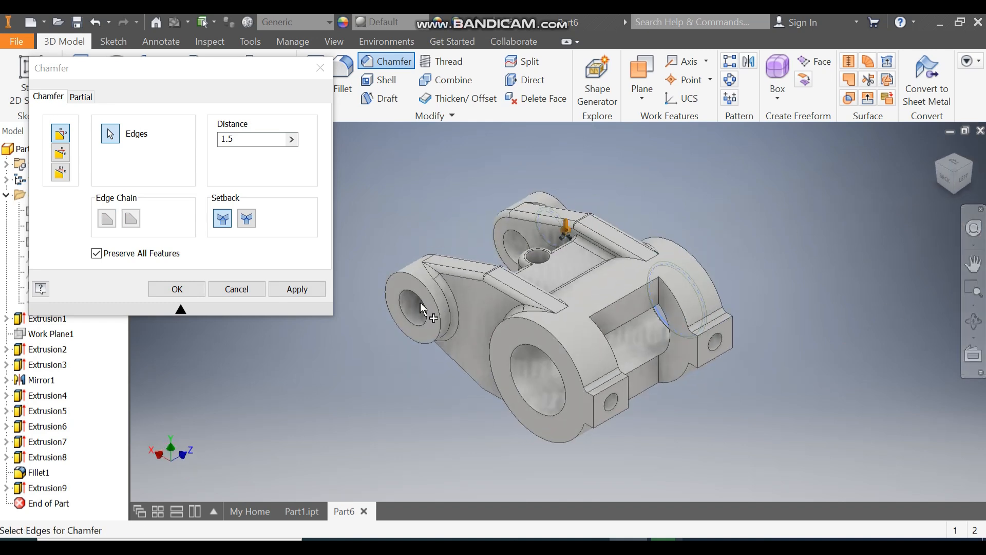
pyautogui.click(433, 314)
pyautogui.click(546, 354)
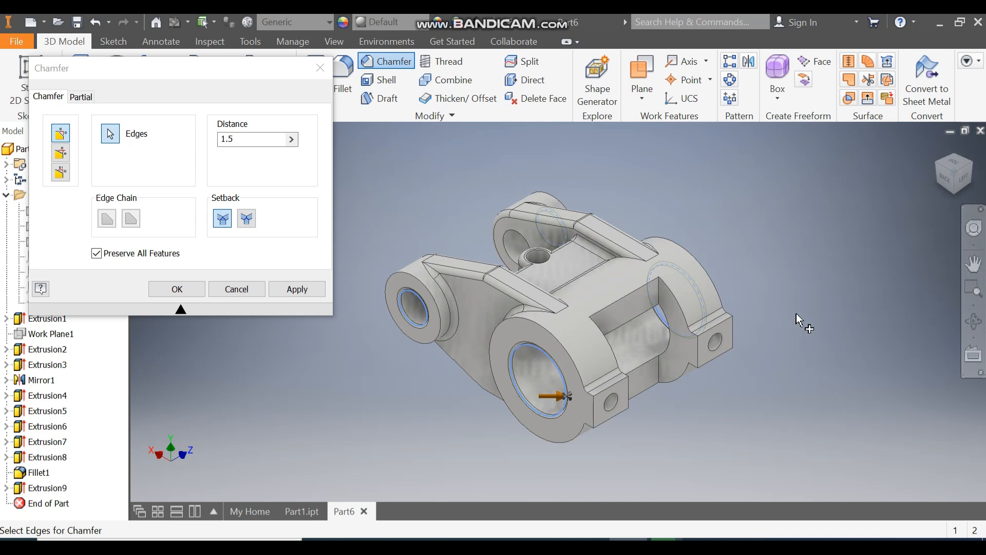
pyautogui.click(183, 288)
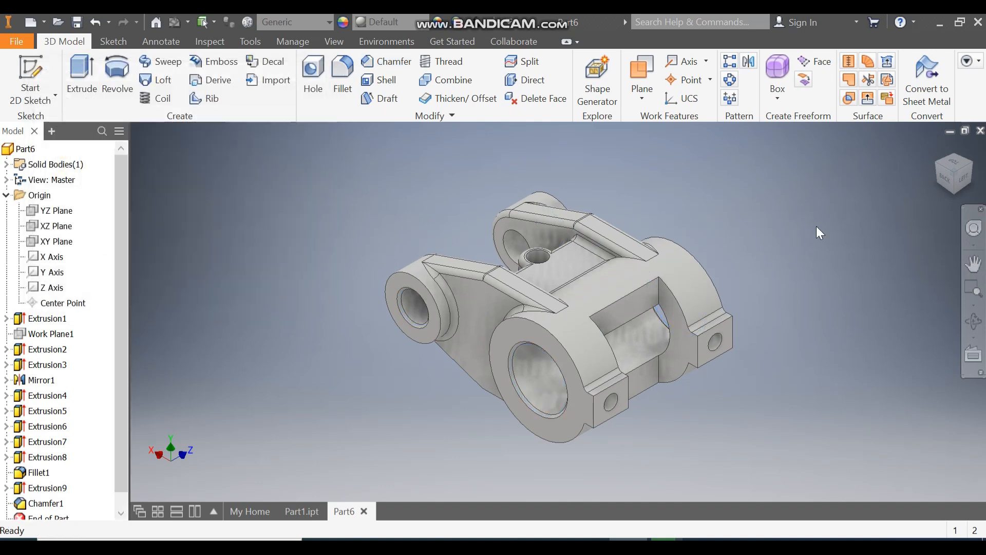
# Set the whole part's appearance to Steel - Polished
pyautogui.click(936, 150)
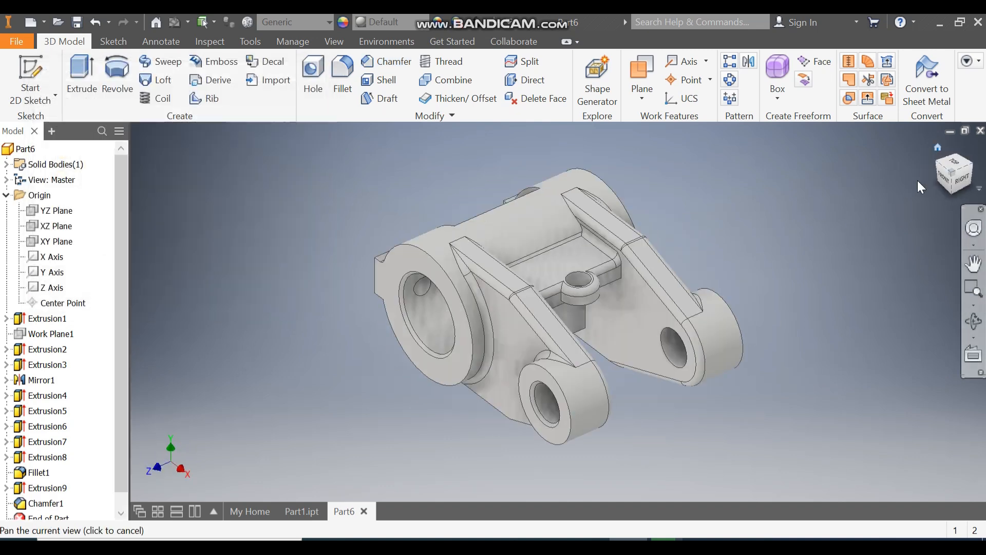
pyautogui.click(386, 24)
pyautogui.scroll(6, 411, 246)
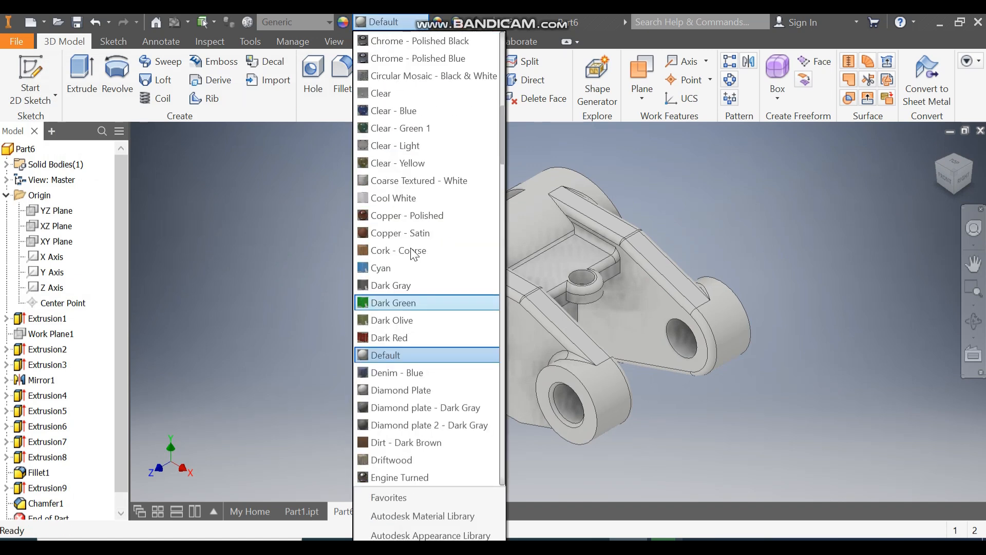
pyautogui.scroll(-15, 414, 254)
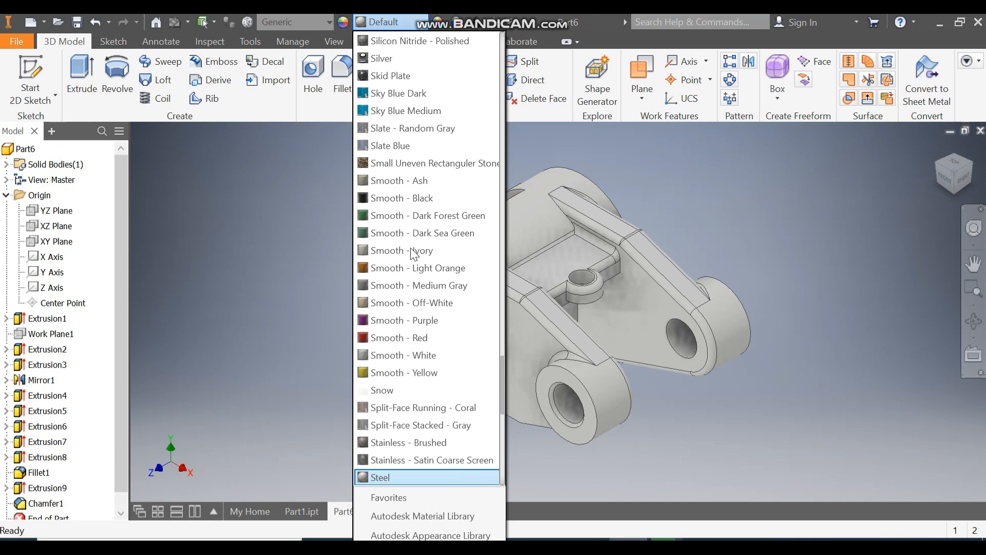
pyautogui.press('Down')
pyautogui.press('Down')
pyautogui.press('Down')
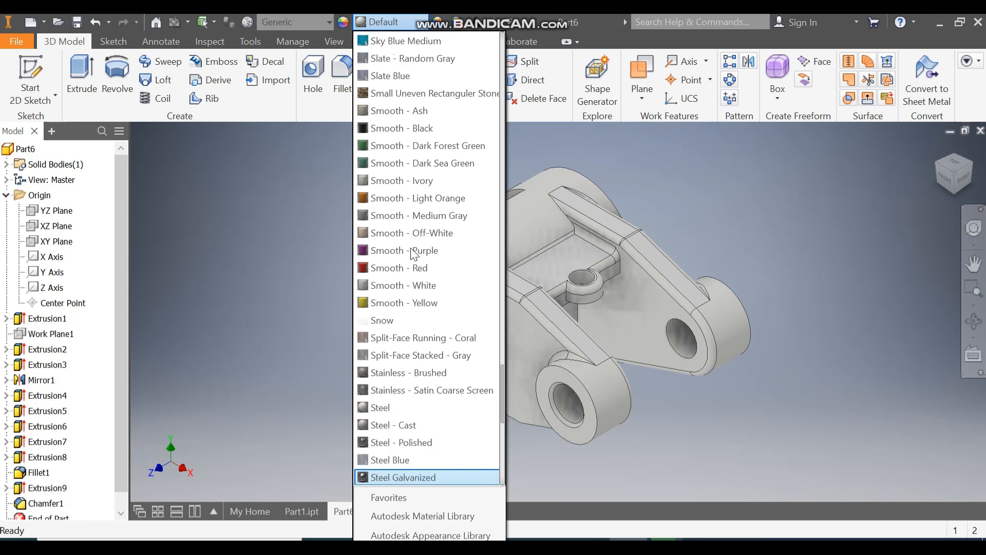
pyautogui.press('Up')
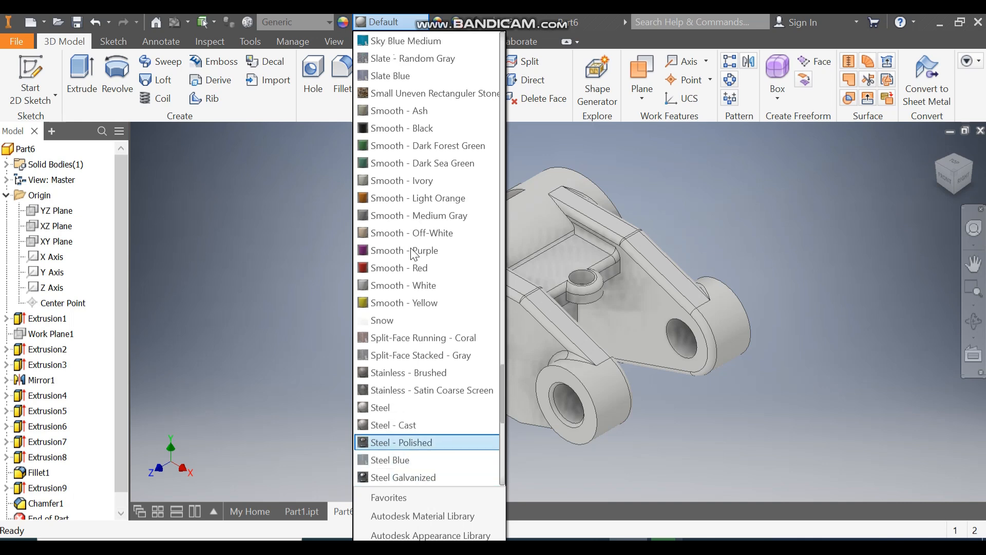
pyautogui.press('Return')
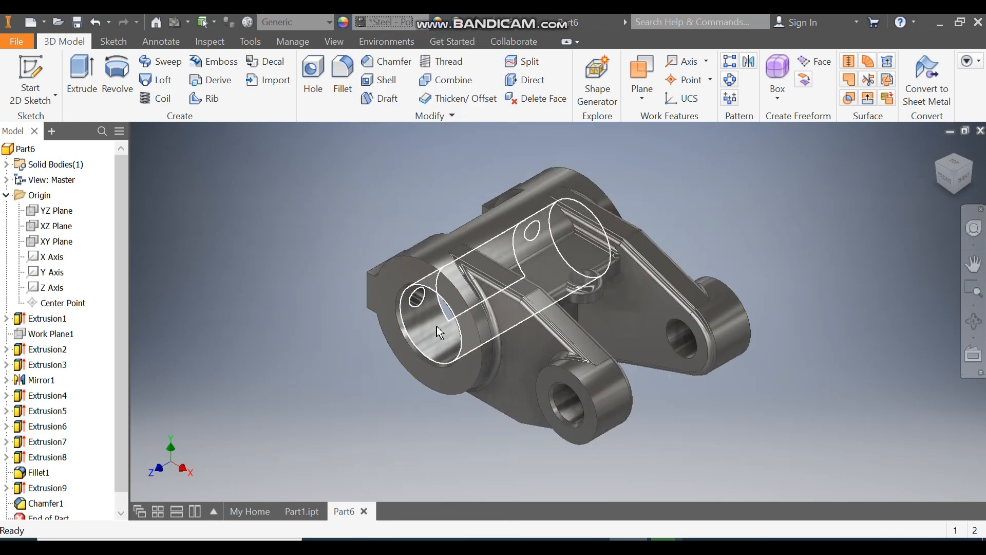
# Apply the Light Red appearance to the bore cut, the lug hole cut and the chamfer features together
pyautogui.scroll(-1, 76, 486)
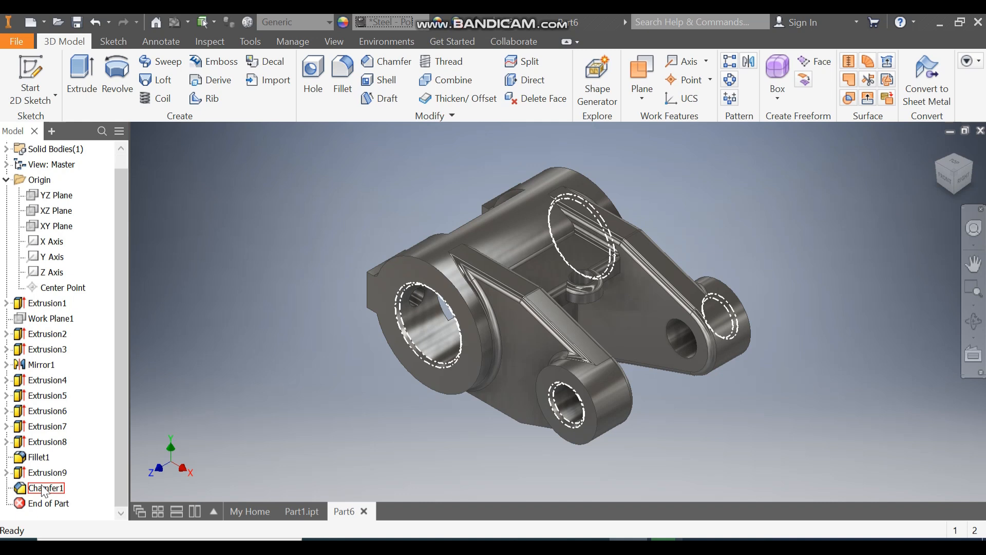
pyautogui.click(42, 487)
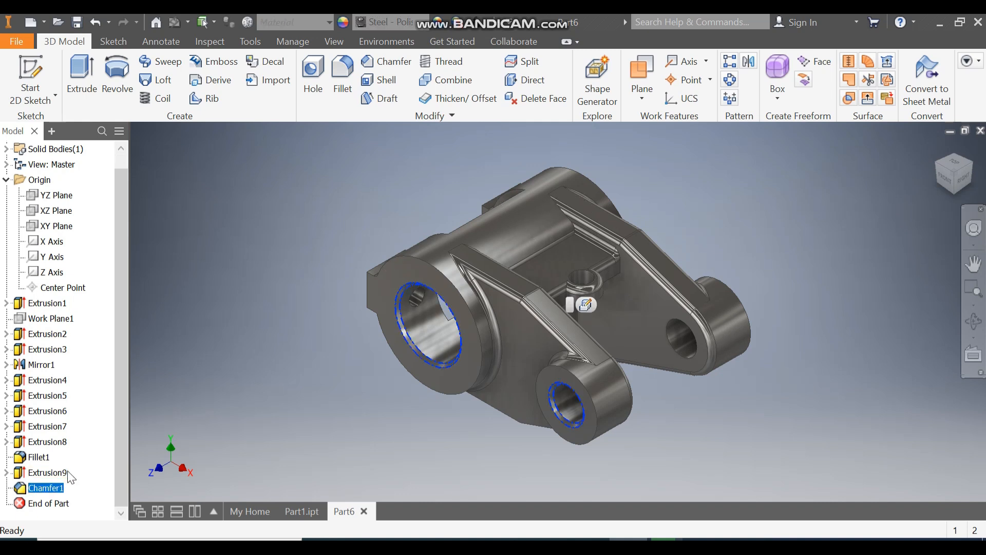
pyautogui.keyDown('ctrl'); pyautogui.click(52, 476); pyautogui.keyUp('ctrl')
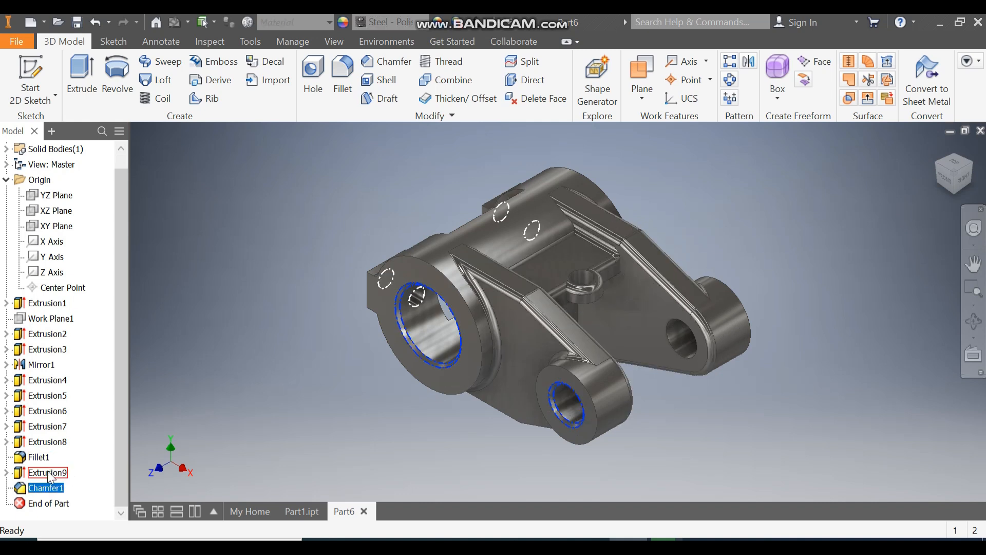
pyautogui.keyDown('ctrl'); pyautogui.click(47, 449); pyautogui.keyUp('ctrl')
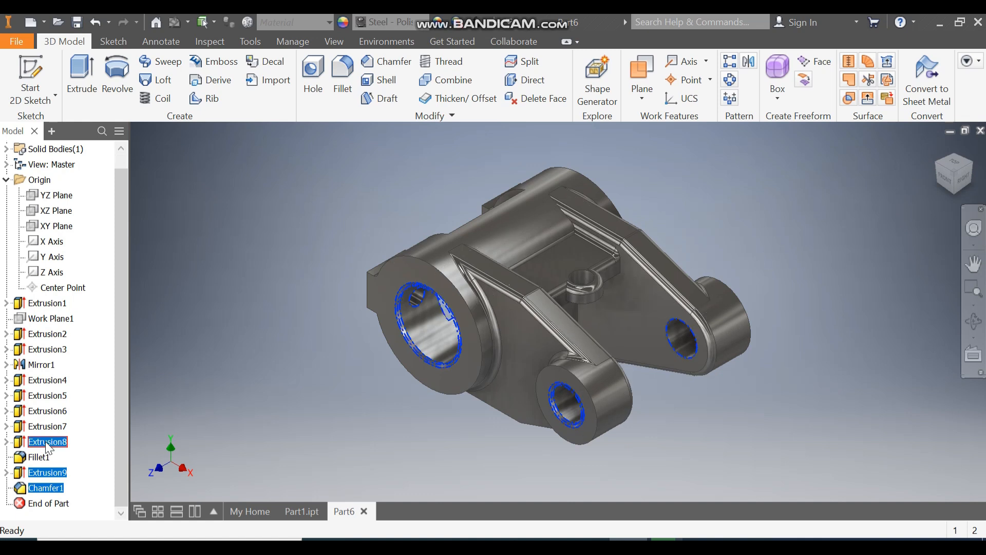
pyautogui.click(390, 22)
pyautogui.scroll(5, 412, 305)
pyautogui.scroll(2, 409, 251)
pyautogui.scroll(-3, 409, 251)
pyautogui.scroll(-6, 409, 251)
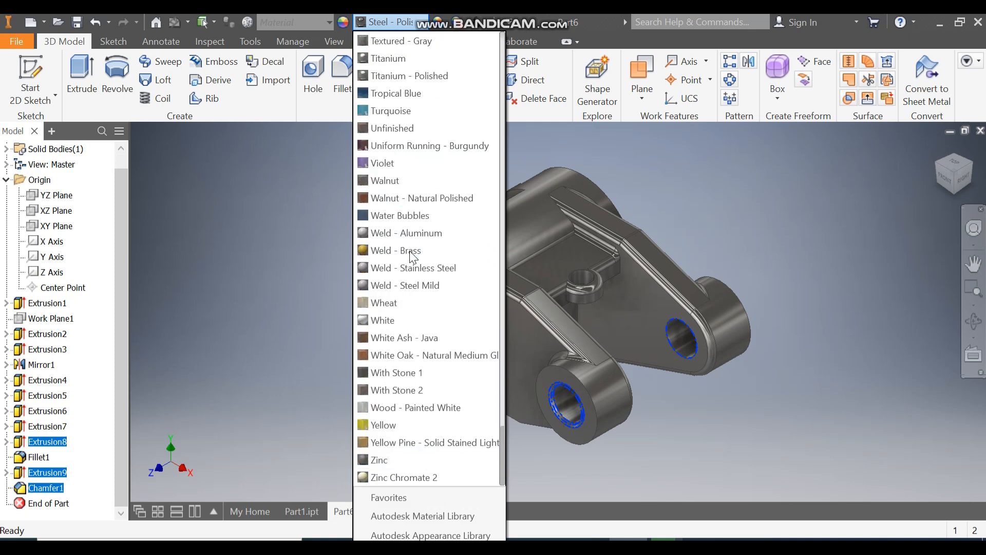
pyautogui.scroll(15, 413, 255)
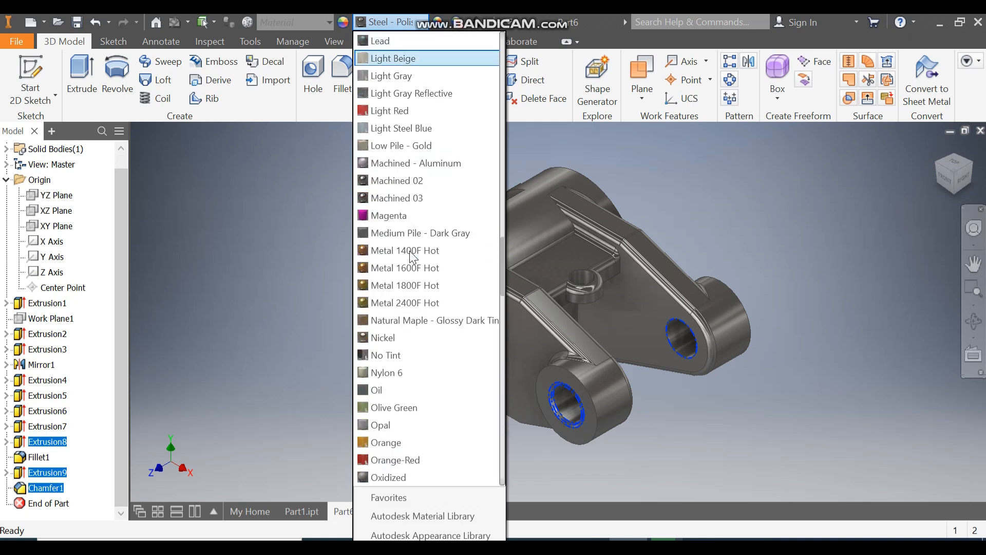
pyautogui.click(400, 111)
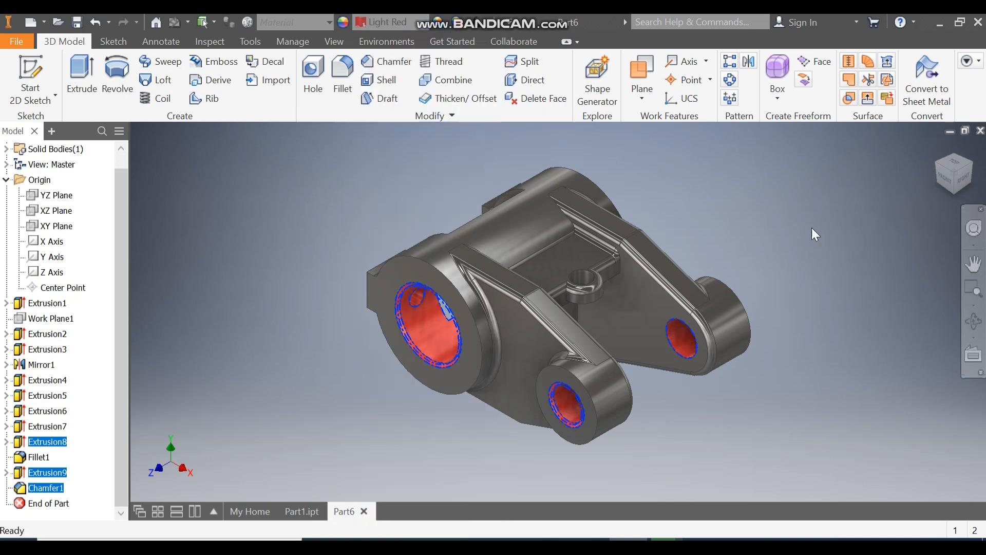
pyautogui.click(799, 234)
pyautogui.click(937, 165)
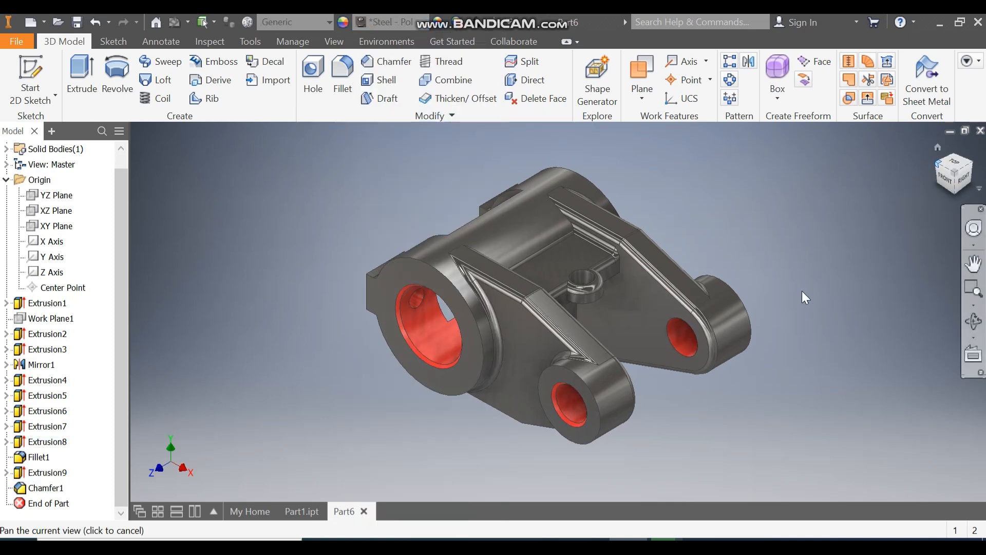
# Compare with Part1.ipt, then colour the outer end faces of Part6's large and small cylinders Light Red on both sides
pyautogui.click(299, 513)
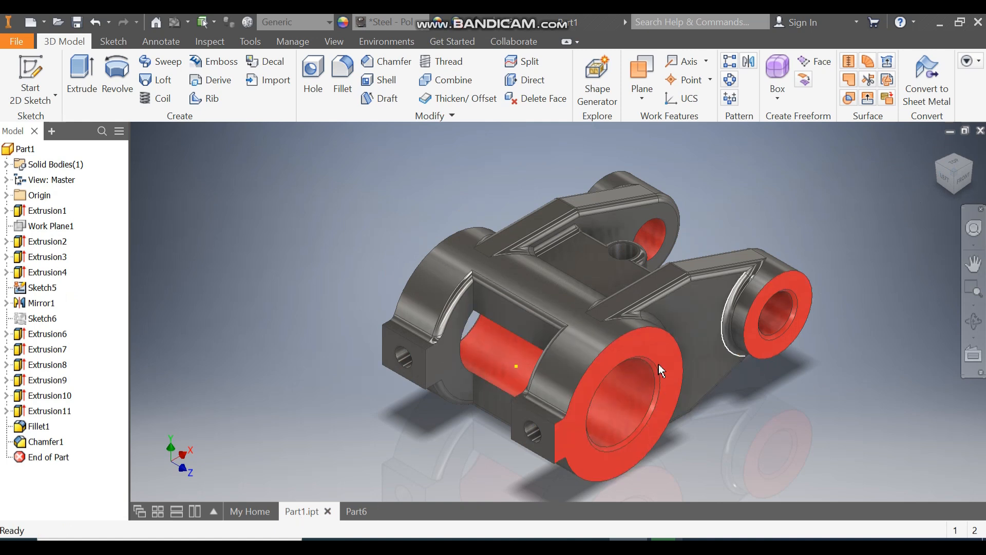
pyautogui.click(358, 511)
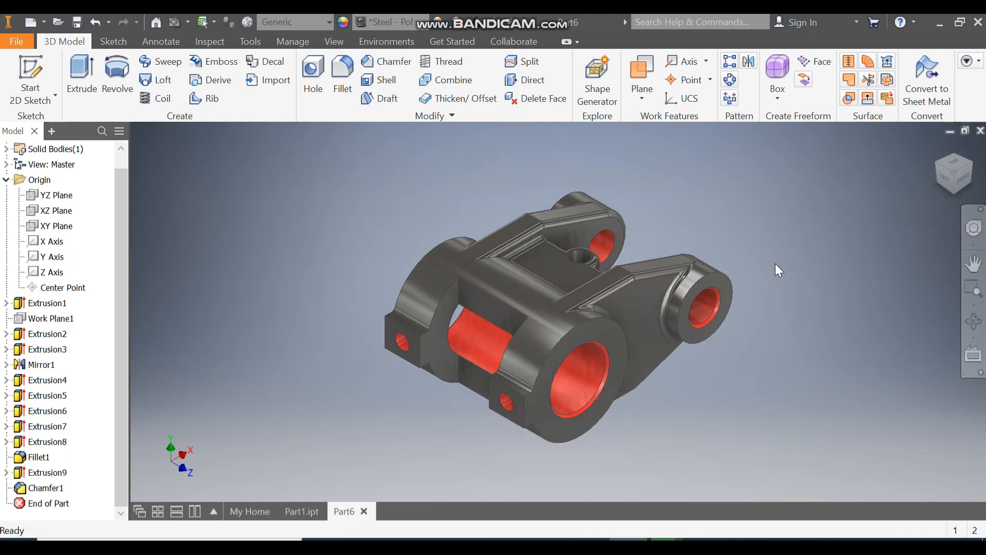
pyautogui.click(614, 354)
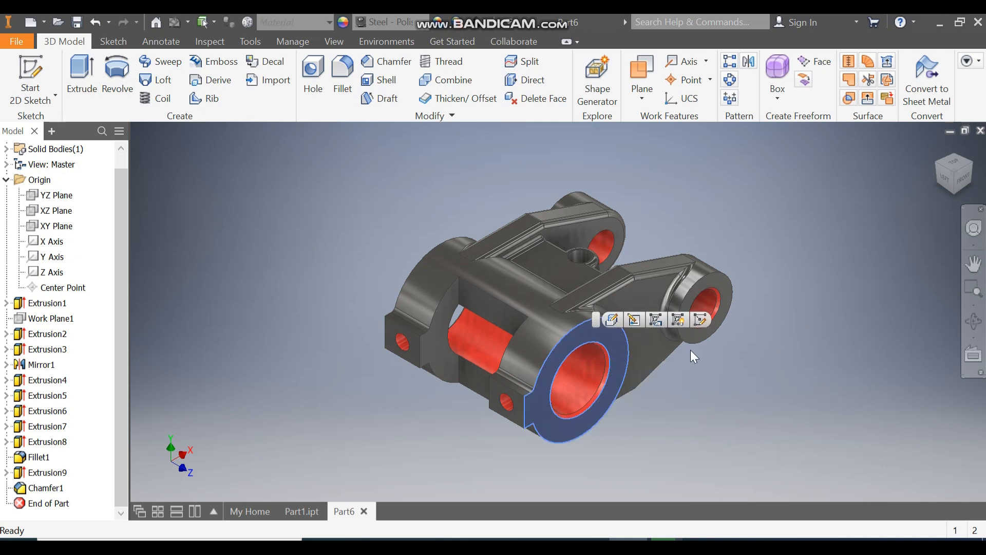
pyautogui.keyDown('ctrl'); pyautogui.click(704, 304); pyautogui.keyUp('ctrl')
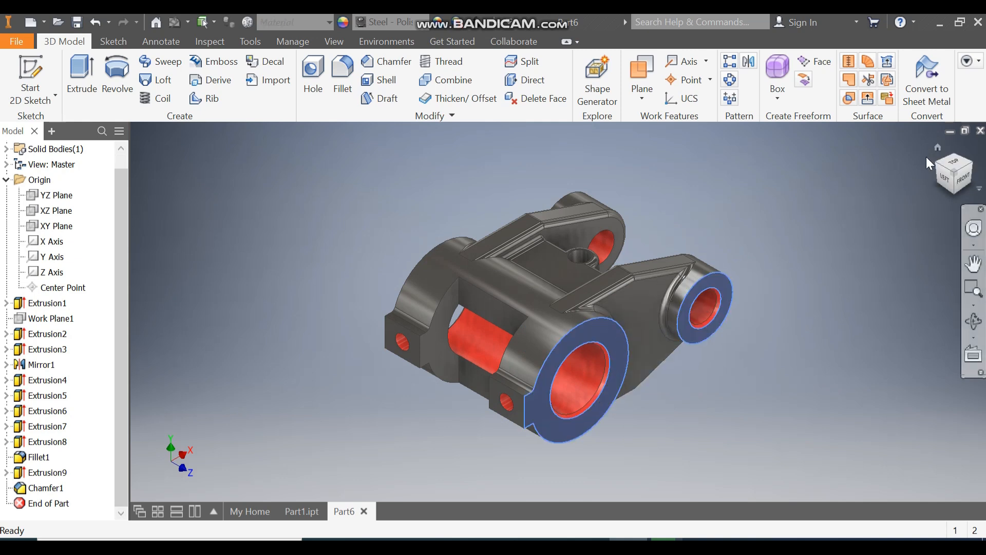
pyautogui.keyDown('shift'); pyautogui.moveTo(442, 362); pyautogui.dragTo(308, 354, button='middle'); pyautogui.keyUp('shift')
pyautogui.click(281, 349)
pyautogui.keyDown('ctrl'); pyautogui.click(427, 386); pyautogui.keyUp('ctrl')
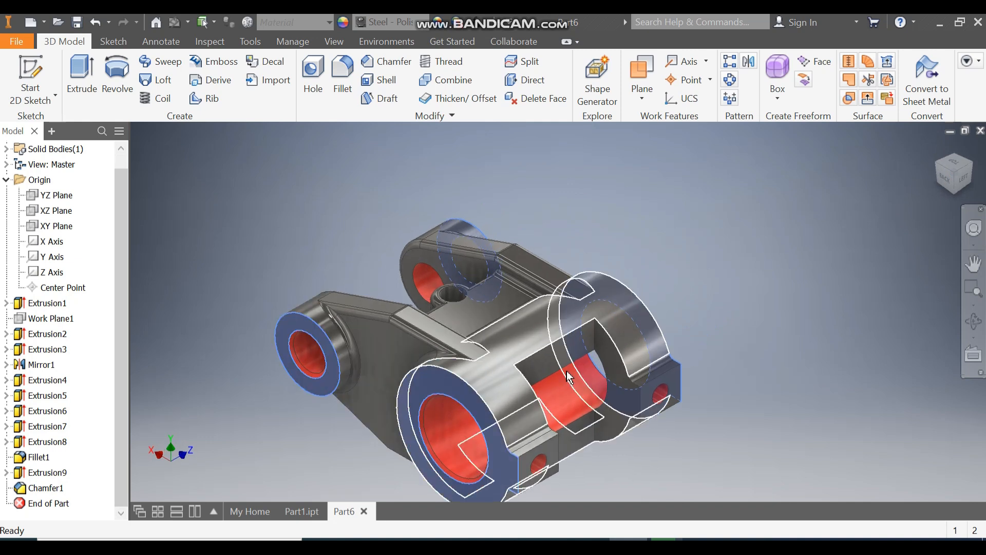
pyautogui.click(405, 21)
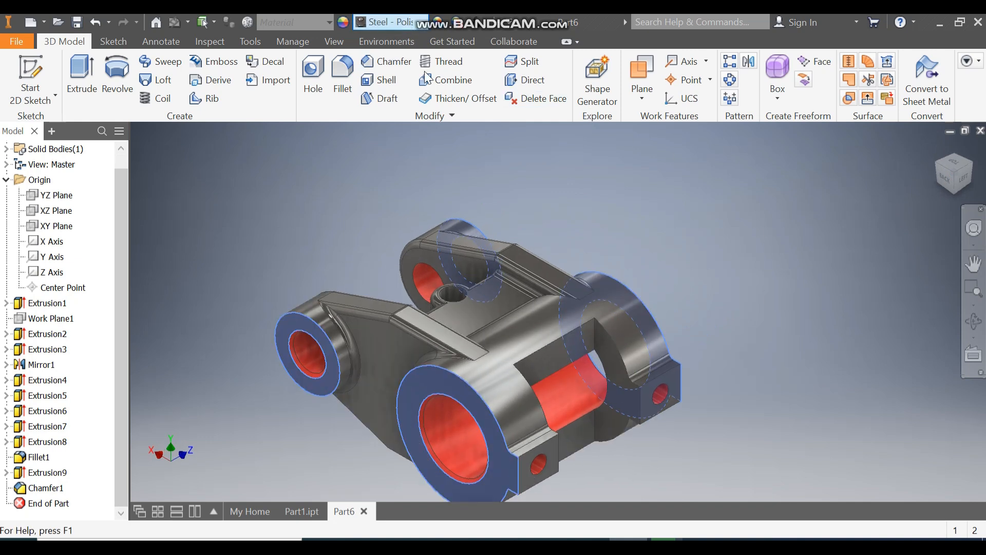
pyautogui.write('li')
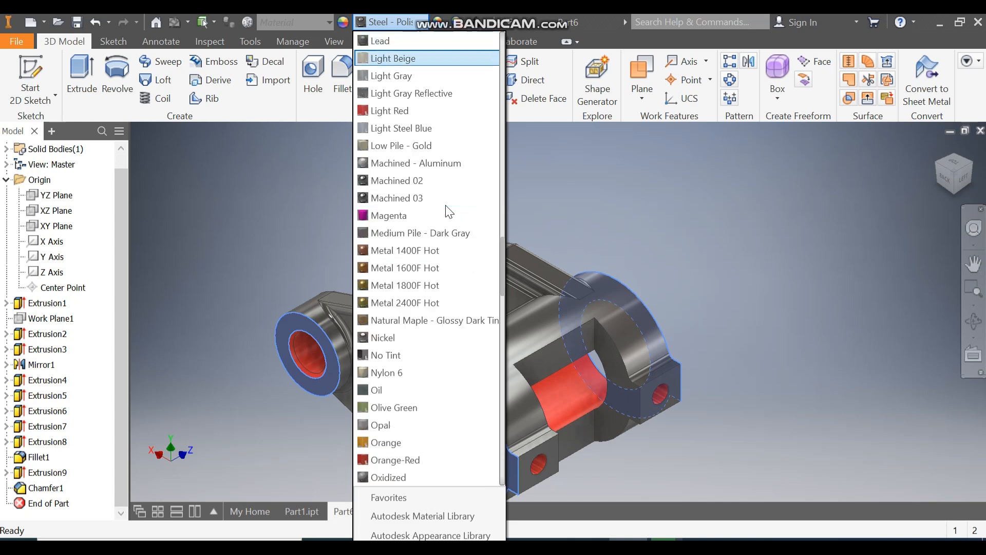
pyautogui.click(434, 115)
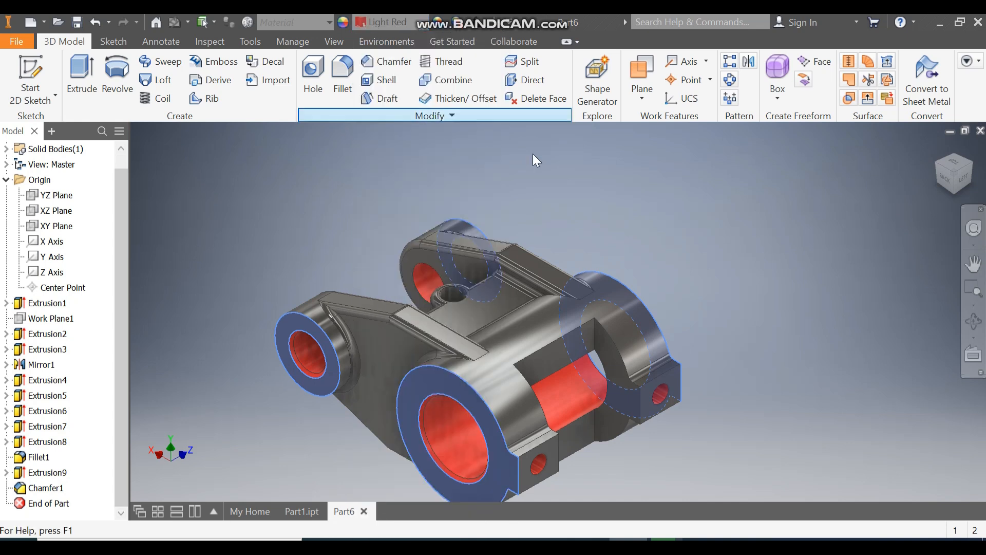
pyautogui.click(937, 147)
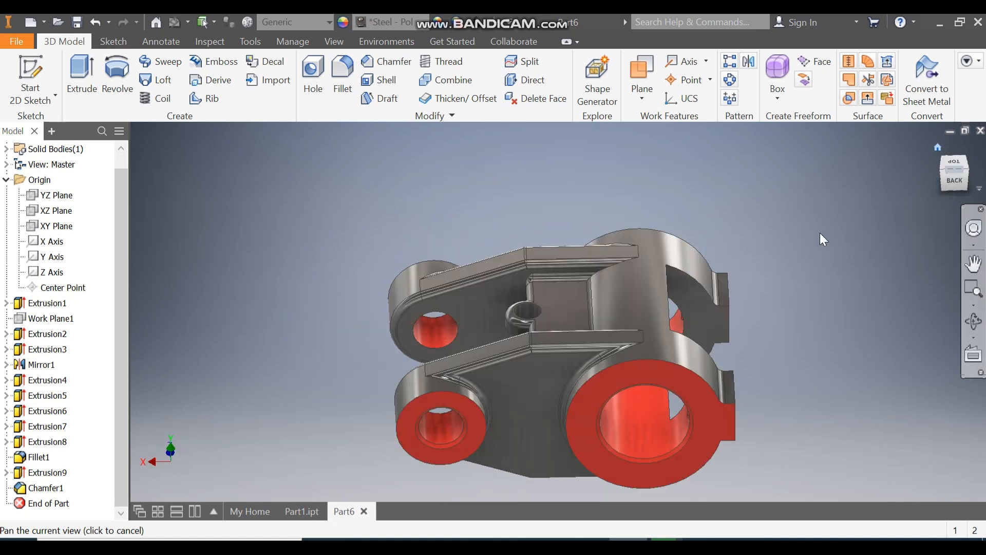
# Check Part1.ipt again, then add the two curved side edges and upper straight edge of the large cylinder's cutout to Part6's 3 mm fillet
pyautogui.keyDown('shift'); pyautogui.moveTo(840, 234); pyautogui.dragTo(483, 483, button='middle'); pyautogui.keyUp('shift')
pyautogui.click(298, 510)
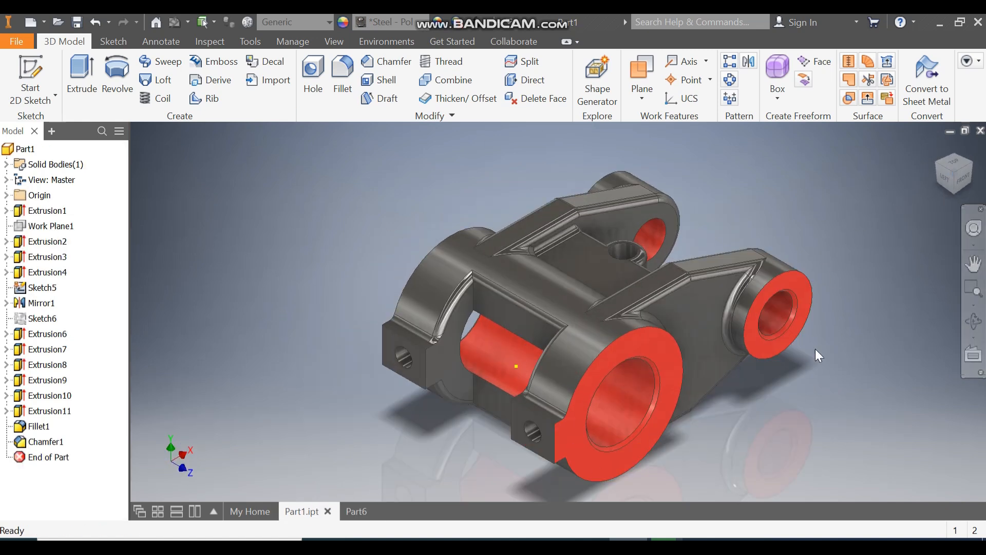
pyautogui.click(359, 512)
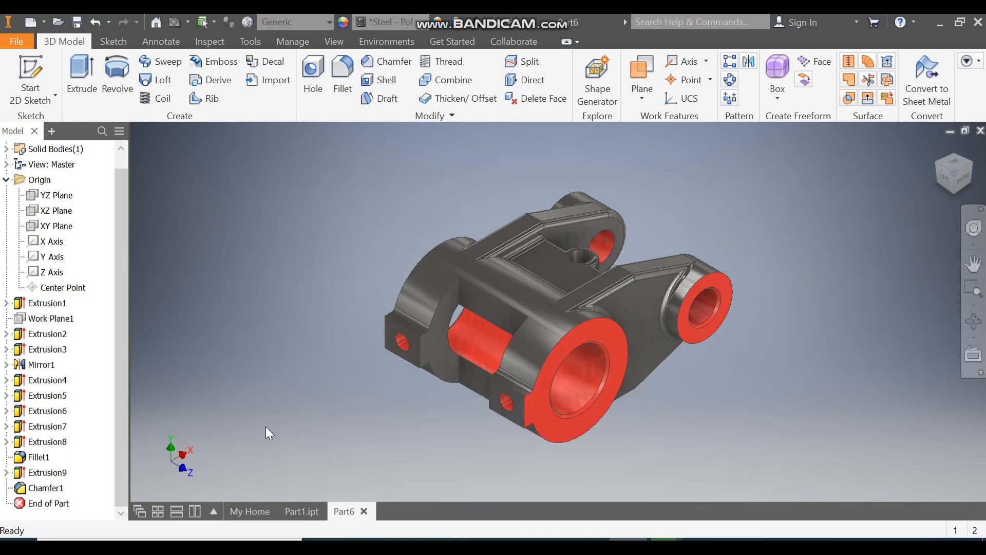
pyautogui.doubleClick(46, 457)
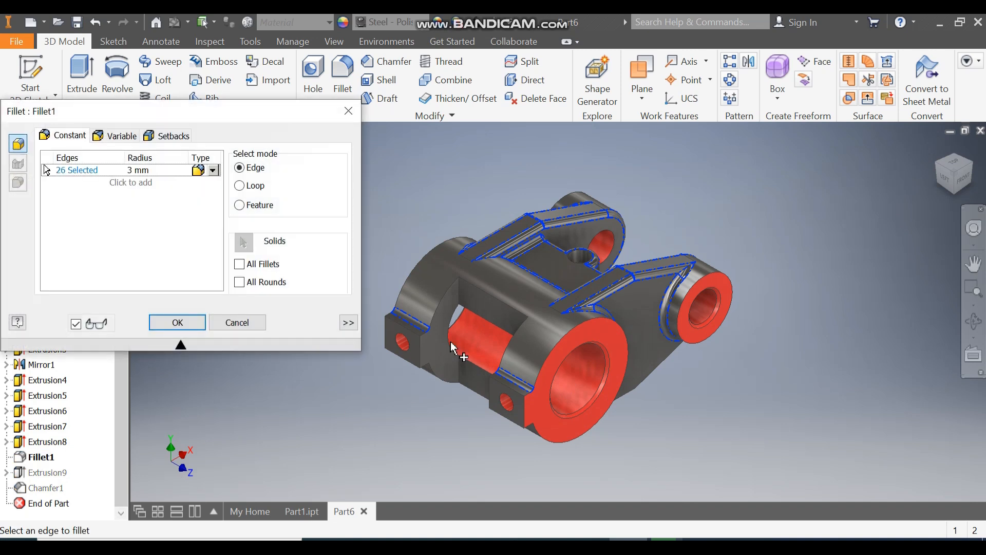
pyautogui.click(445, 304)
pyautogui.click(484, 297)
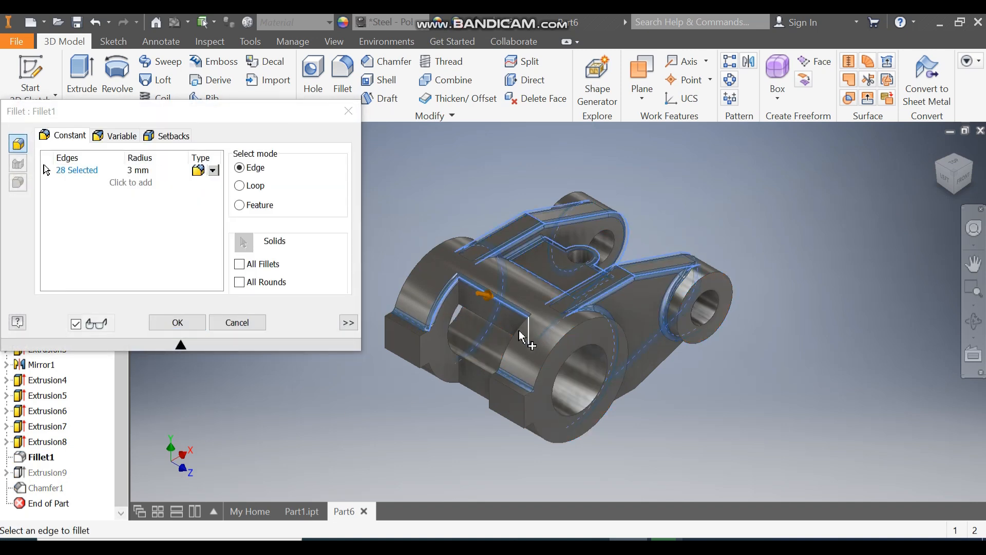
pyautogui.click(525, 336)
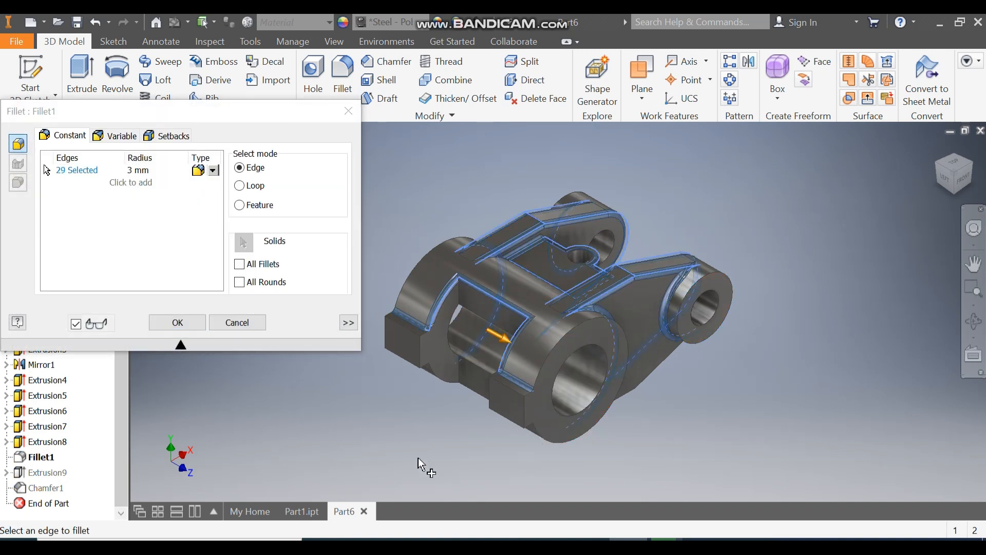
pyautogui.click(176, 321)
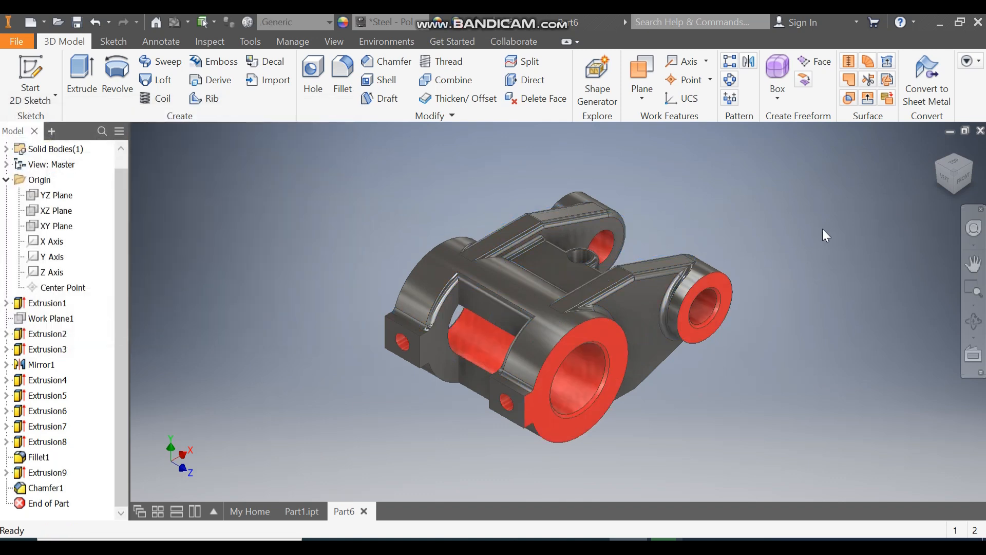